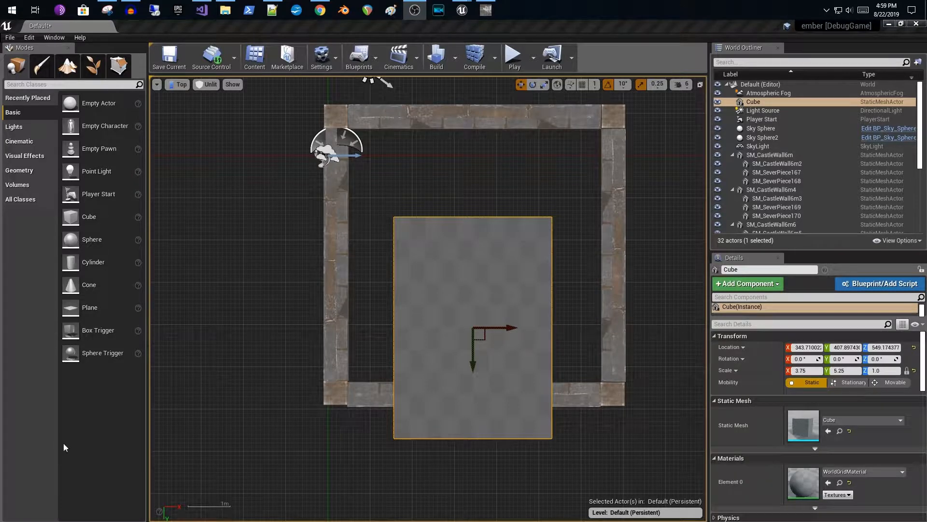
Switch to the perspective view and examine how the cube sits on top of the castle walls
click(180, 86)
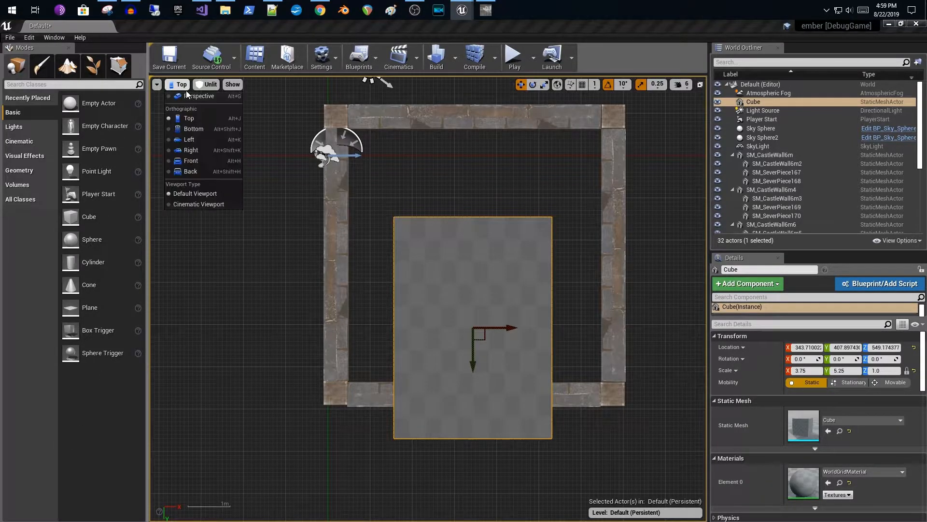
click(192, 97)
key(f)
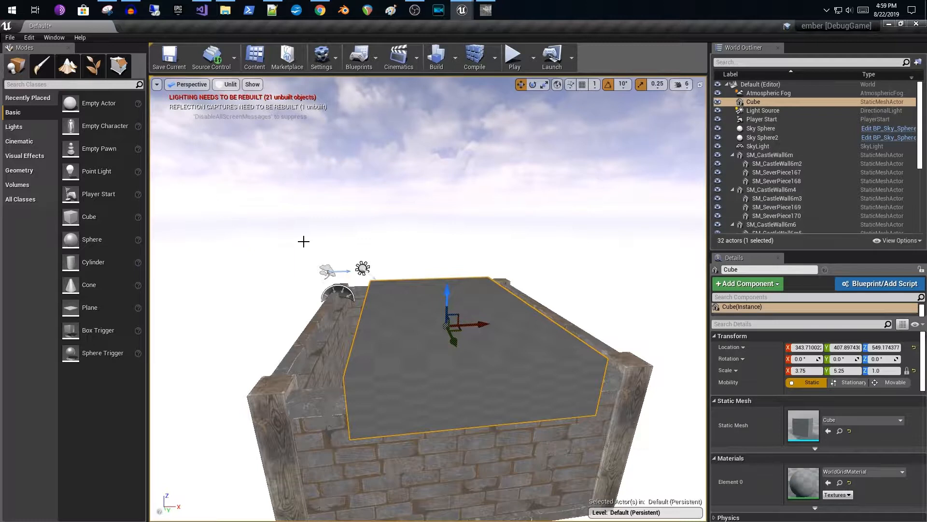
mouse_move(502, 367)
mouse_down()
mouse_move(510, 329)
mouse_move(502, 367)
mouse_up()
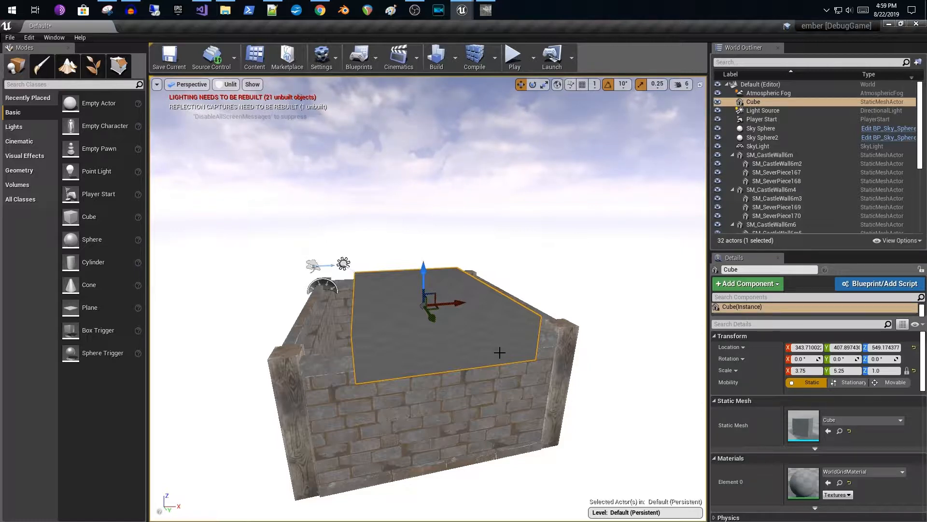
mouse_move(492, 351)
mouse_down()
mouse_move(494, 295)
mouse_move(538, 309)
mouse_move(533, 367)
mouse_move(510, 362)
mouse_move(512, 312)
mouse_move(487, 343)
mouse_up()
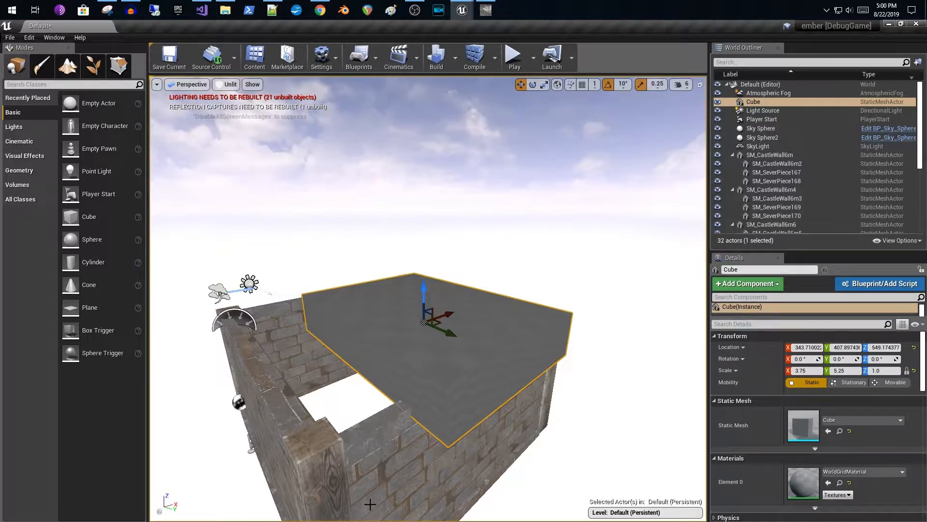
middle_drag(455, 429, 458, 421)
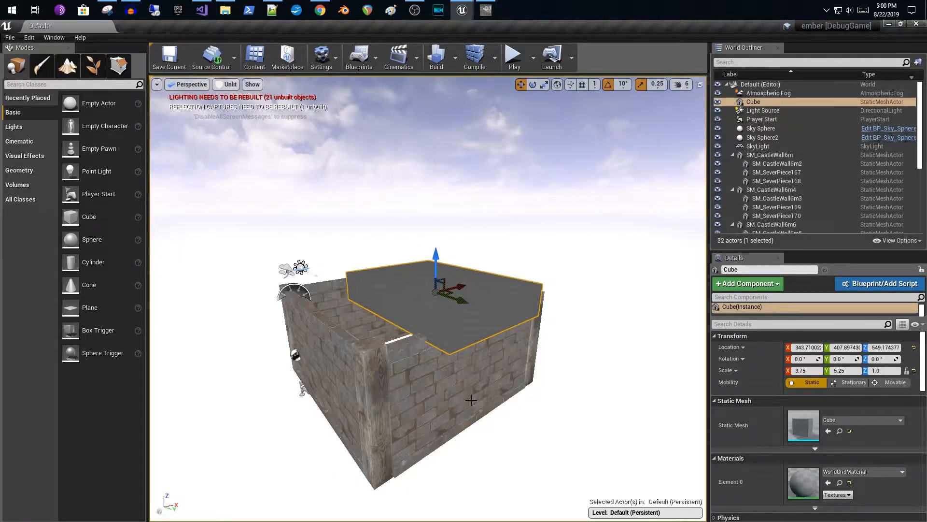
middle_drag(466, 399, 466, 398)
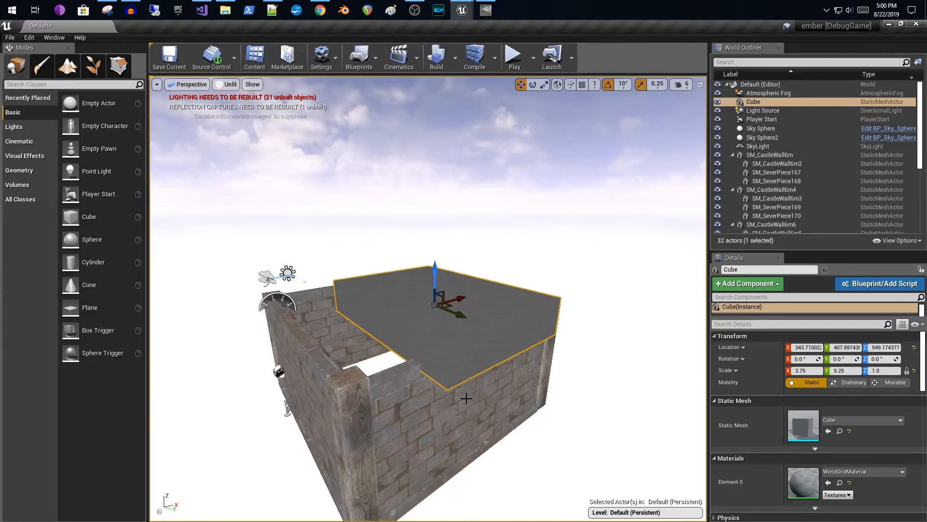
Inspect a castle wall section, the corner wood beam and the cube from several sides of the building
click(397, 429)
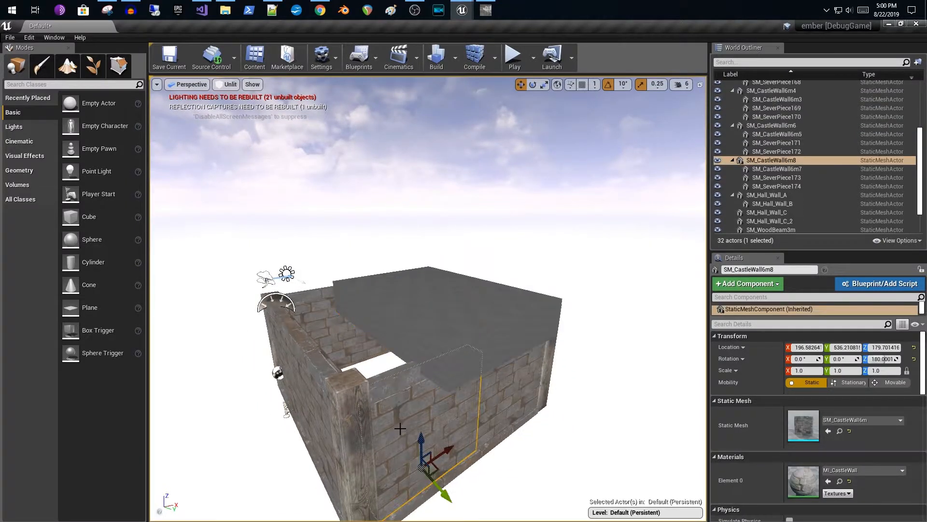
click(349, 433)
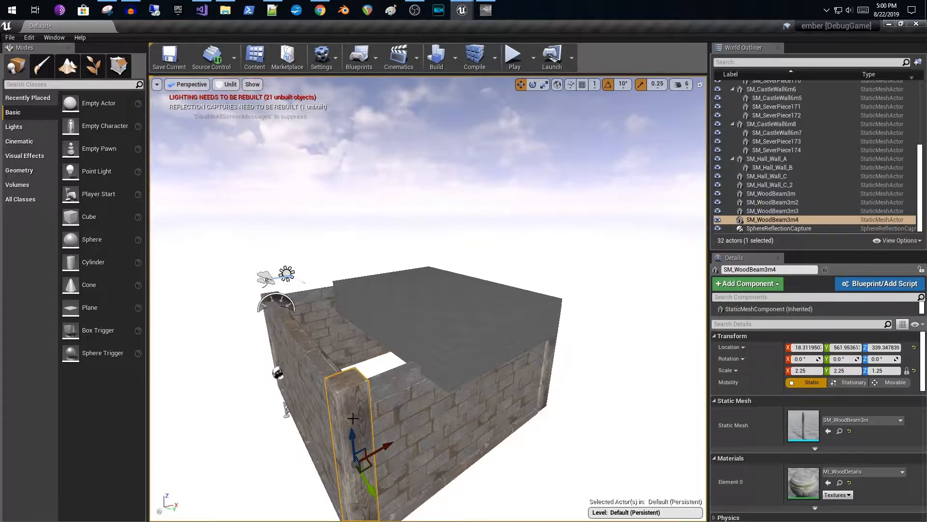
drag(373, 402, 454, 410)
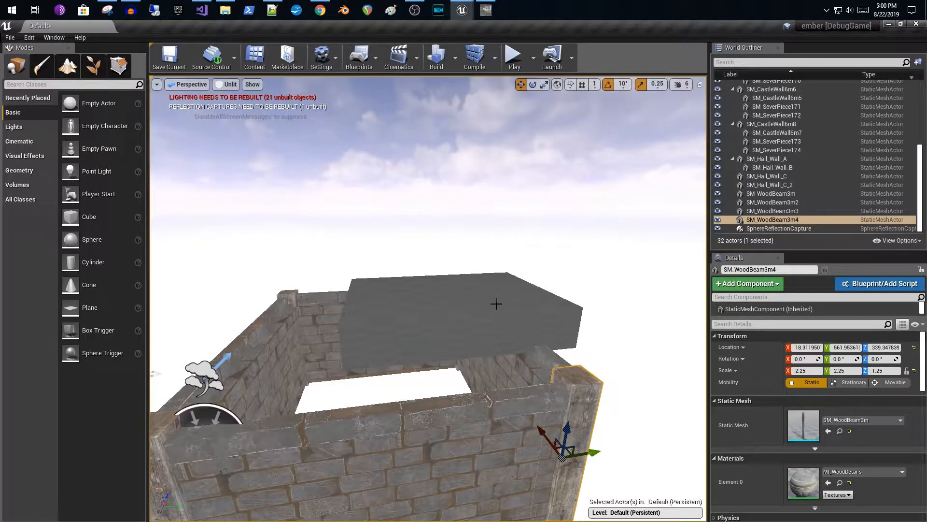
drag(471, 373, 381, 432)
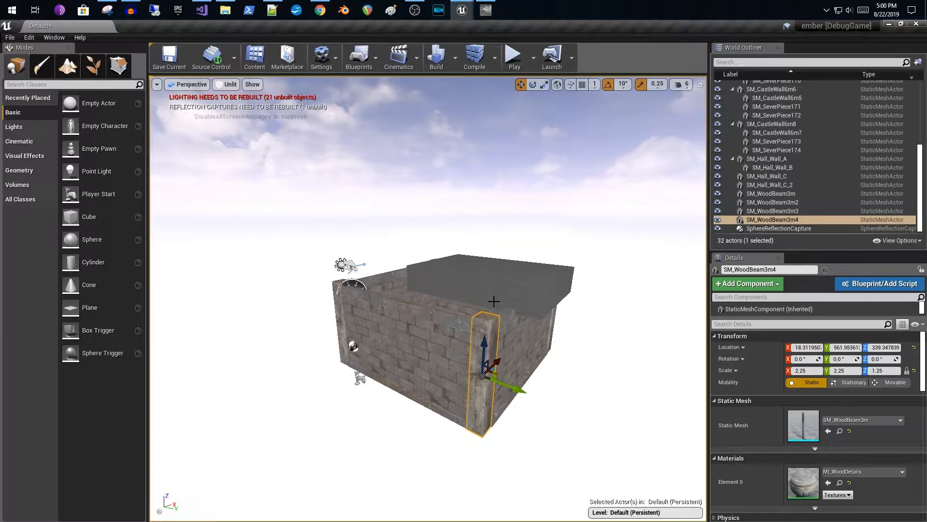
click(526, 293)
mouse_move(607, 308)
mouse_down()
mouse_move(546, 265)
mouse_move(556, 299)
mouse_move(541, 271)
mouse_move(580, 309)
mouse_move(607, 304)
mouse_up()
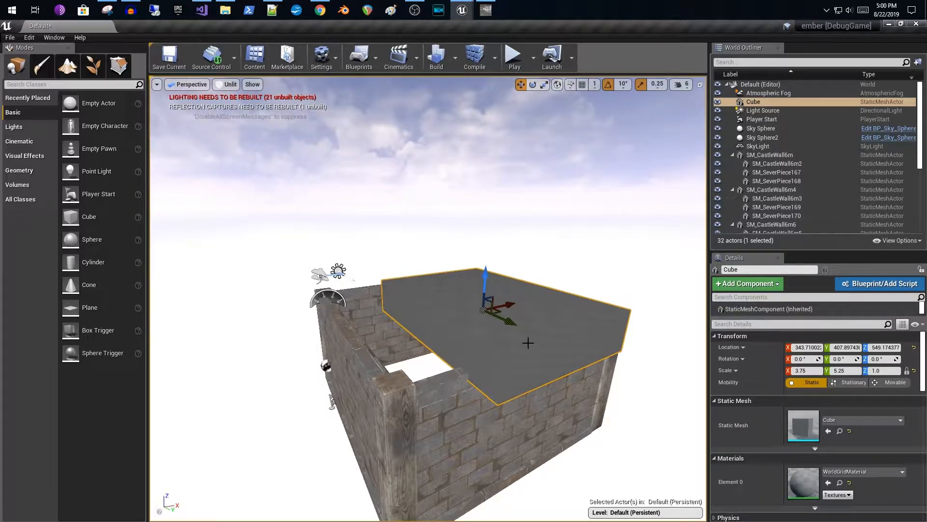
mouse_move(525, 315)
mouse_down()
mouse_move(526, 227)
mouse_move(526, 315)
mouse_up()
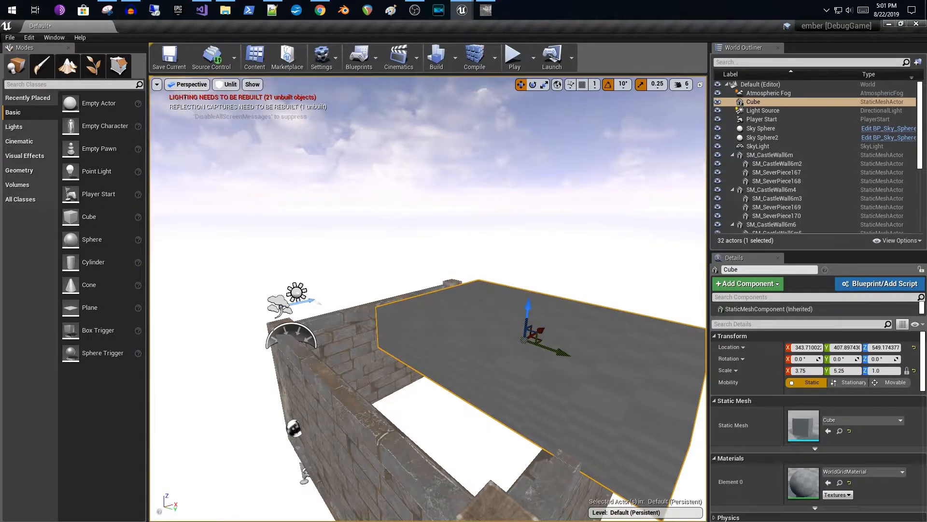
In the top view, move the cube inside the four castle walls, to about X 353 and Y 234
click(189, 93)
click(189, 92)
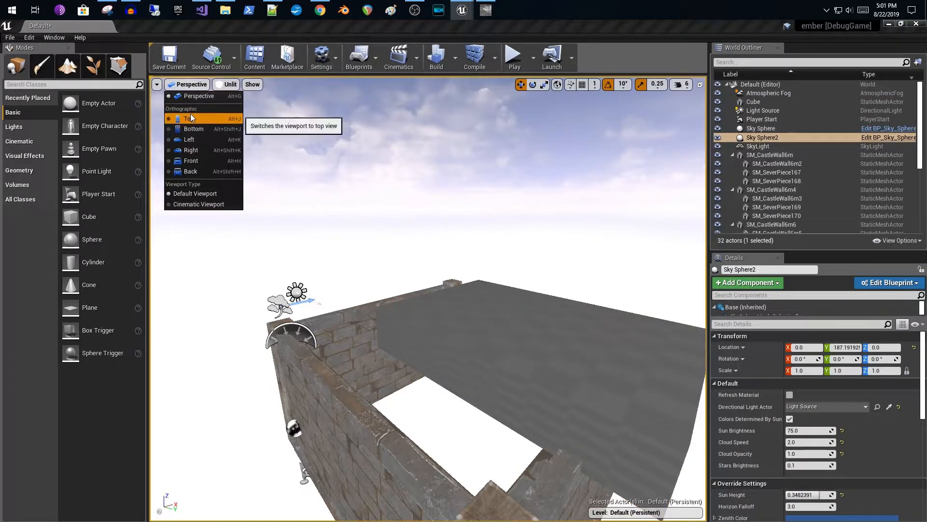
click(190, 114)
click(464, 308)
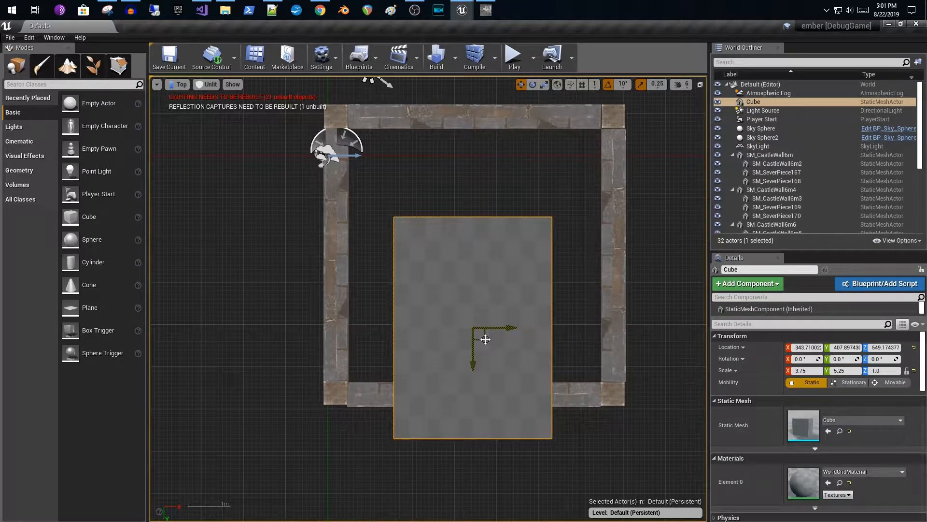
drag(485, 337, 489, 264)
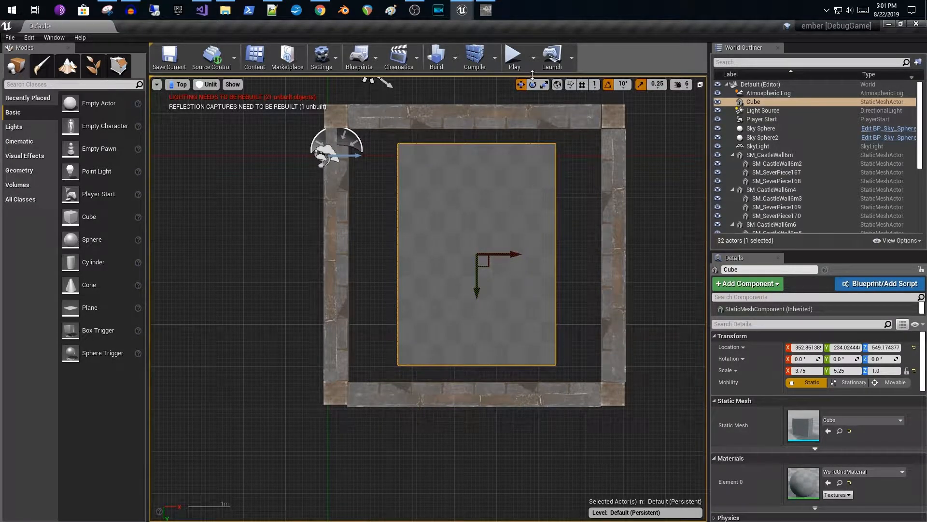
Scale the cube to 7.0 along both X and Y to span the walled area
click(544, 84)
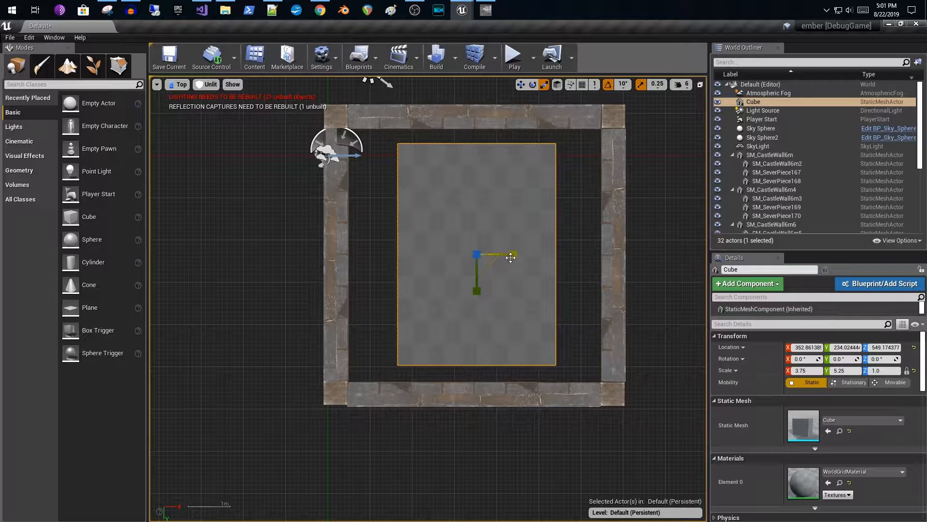
drag(515, 254, 575, 254)
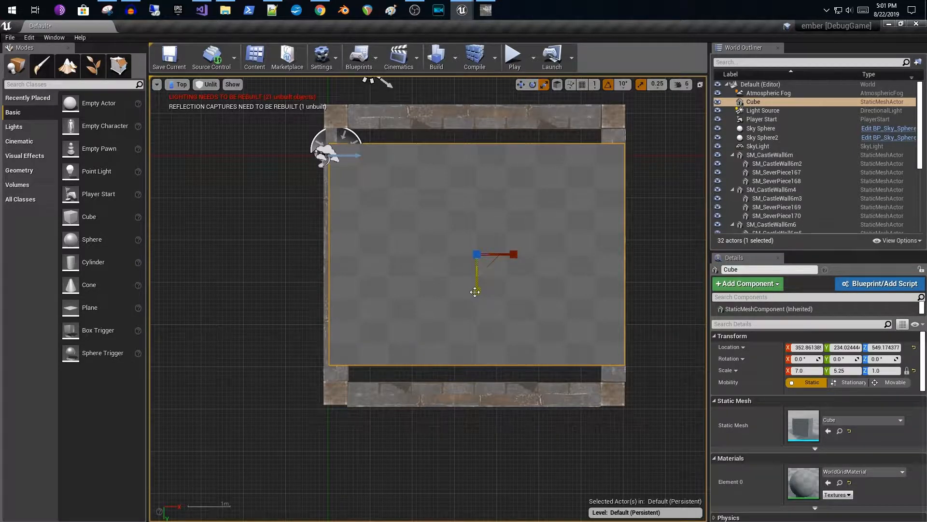
drag(475, 293, 476, 308)
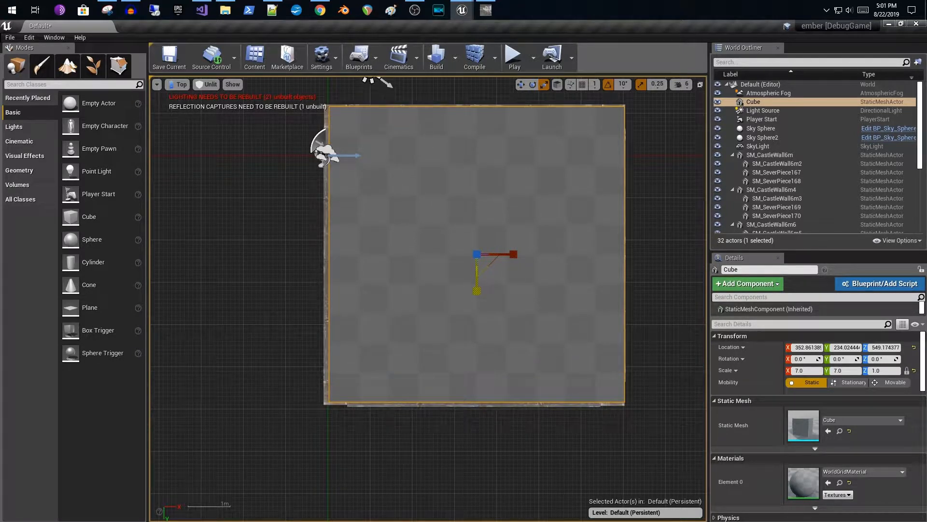
Shift the cube to about X 349 and lower it between the walls to about Z 443
click(521, 85)
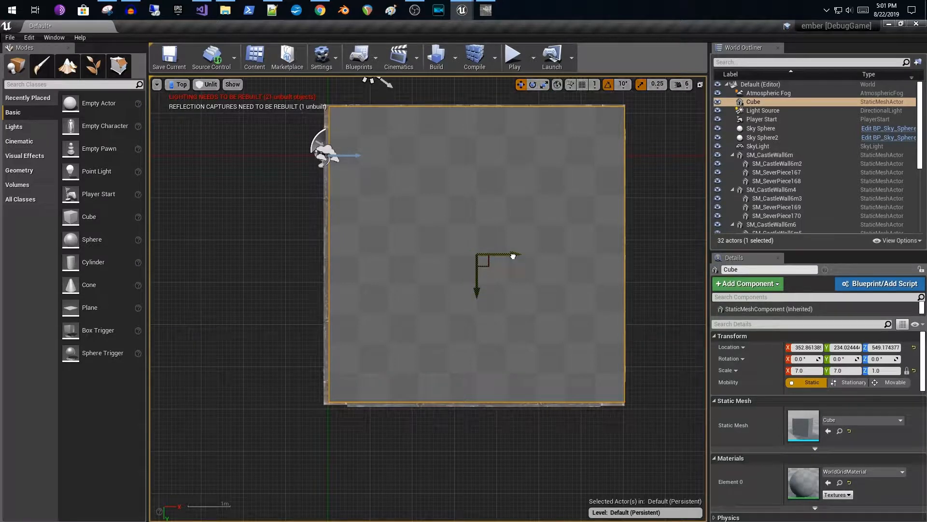
drag(513, 256, 512, 256)
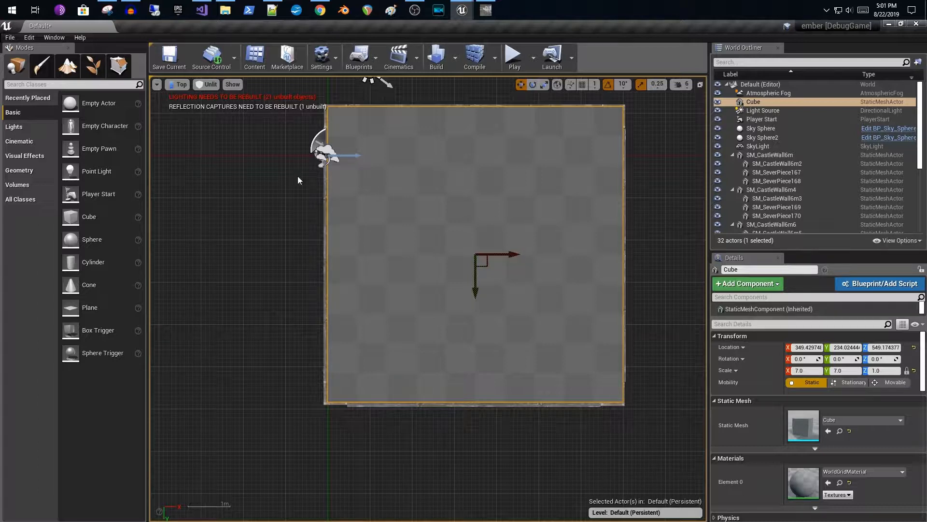
click(185, 87)
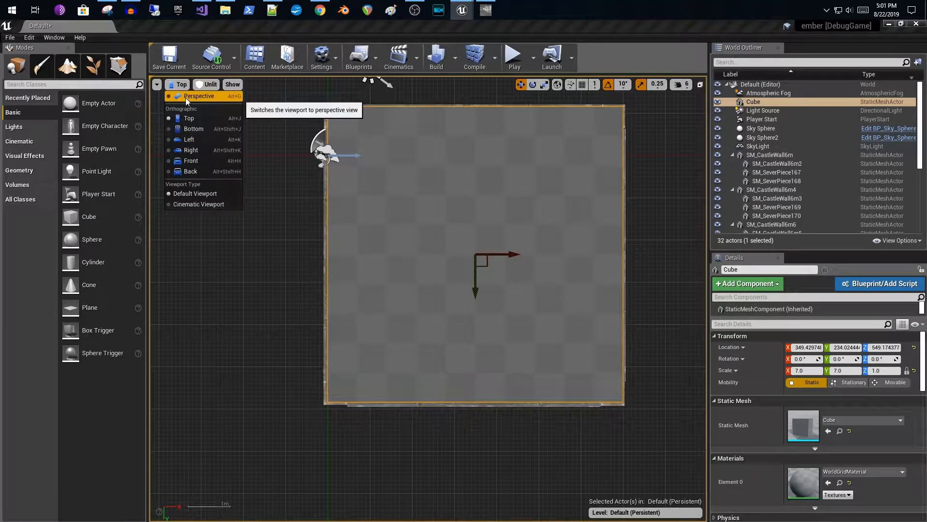
click(186, 99)
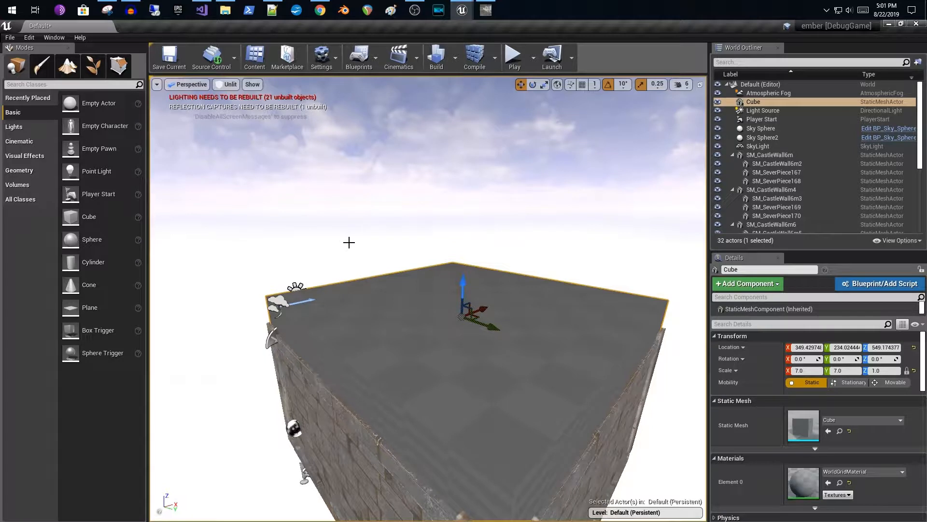
drag(467, 284, 485, 315)
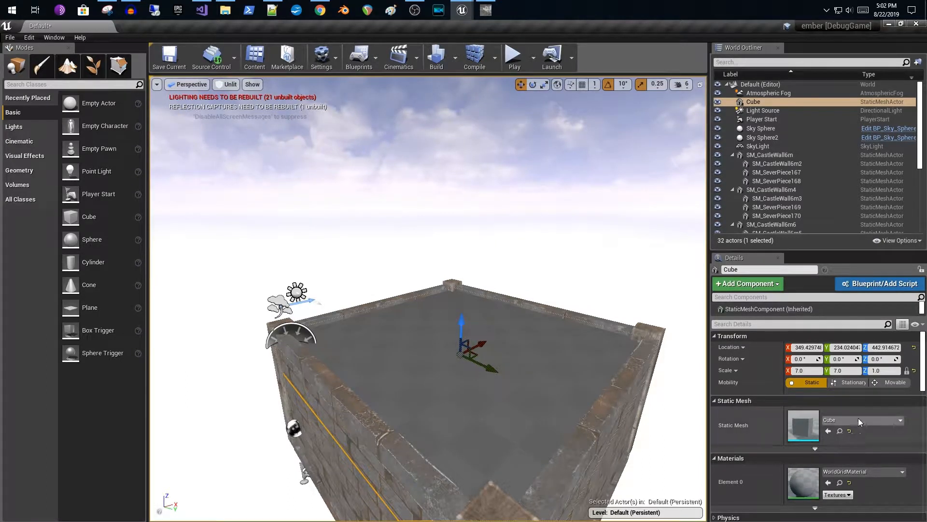
Find DefaultMaterial in the material assets and assign it to the cube's Element 0
click(857, 471)
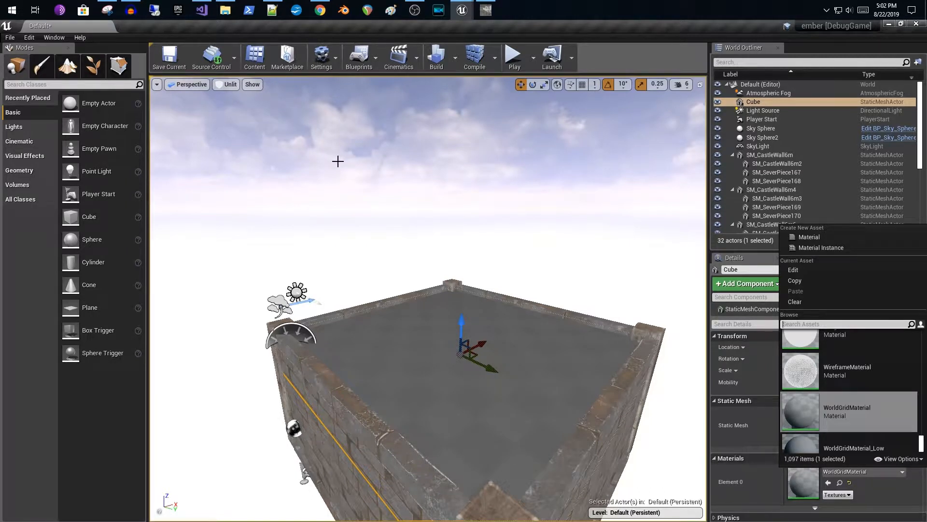
text(bas)
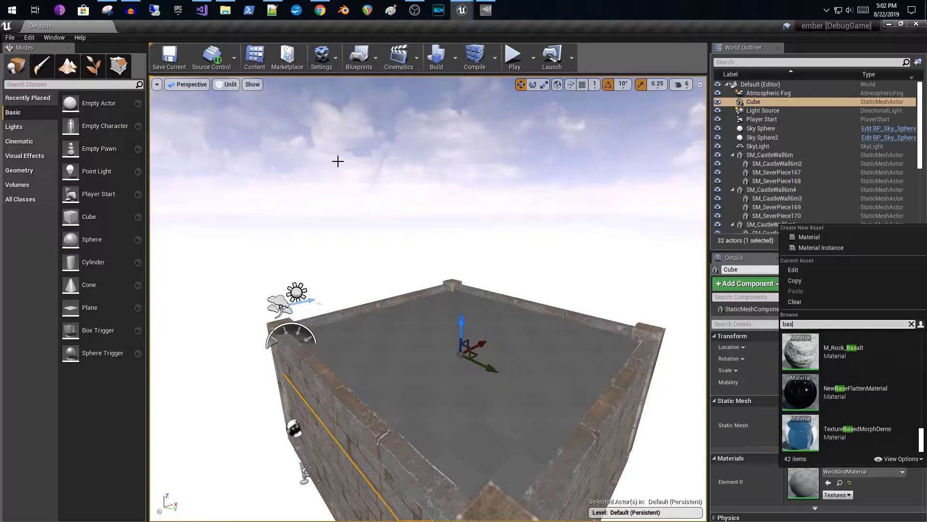
text(e)
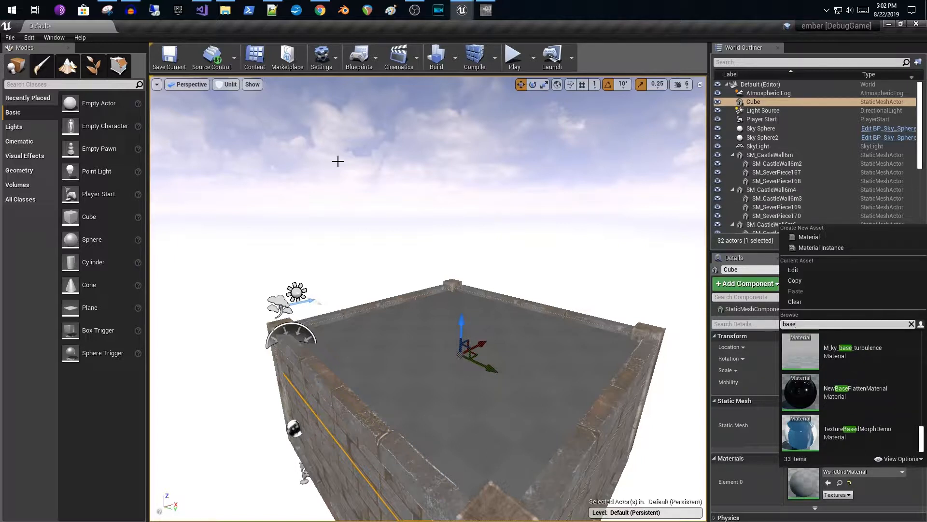
key(BackSpace)
key(BackSpace)
key(BackSpace)
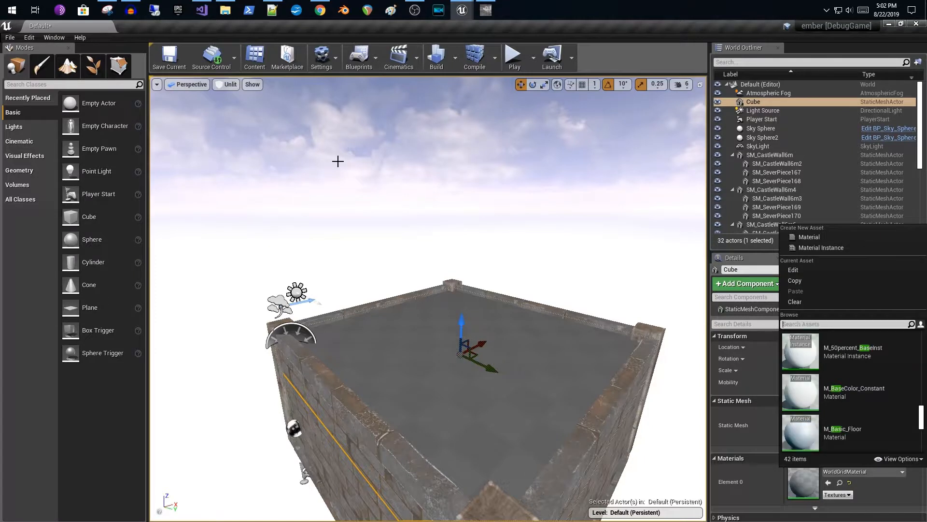
text(defa)
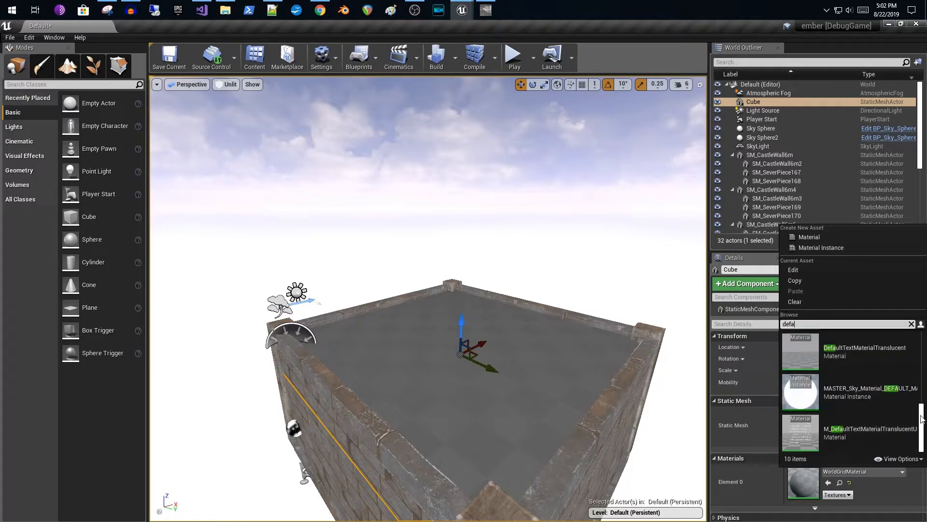
scroll(919, 422, up, 3)
scroll(846, 408, up, 2)
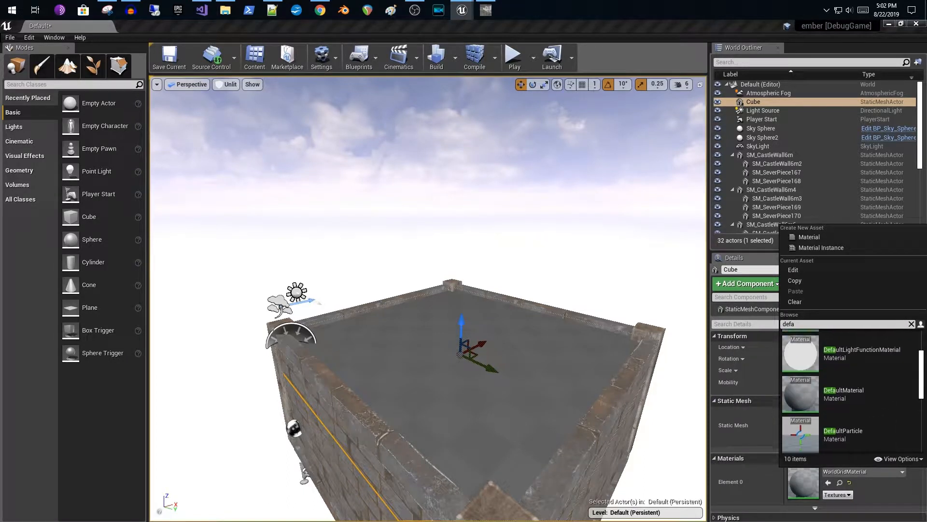
click(845, 408)
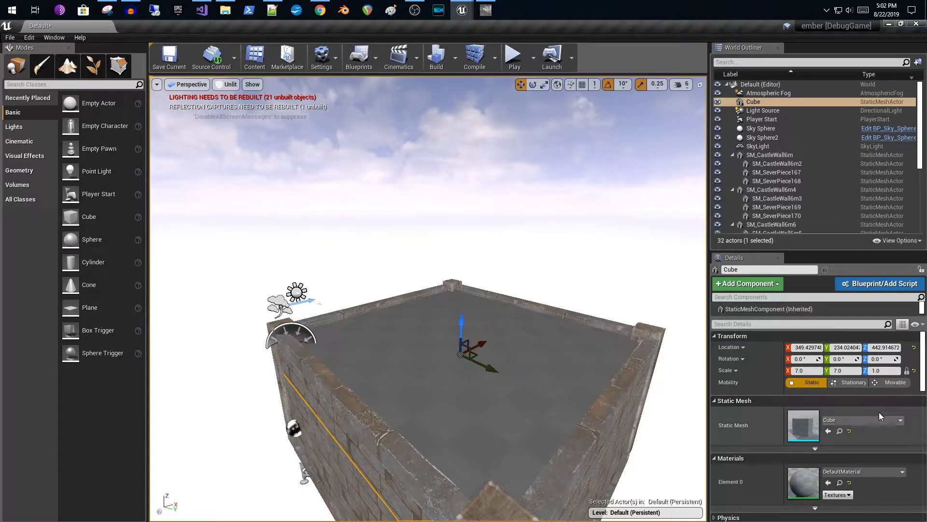
click(896, 471)
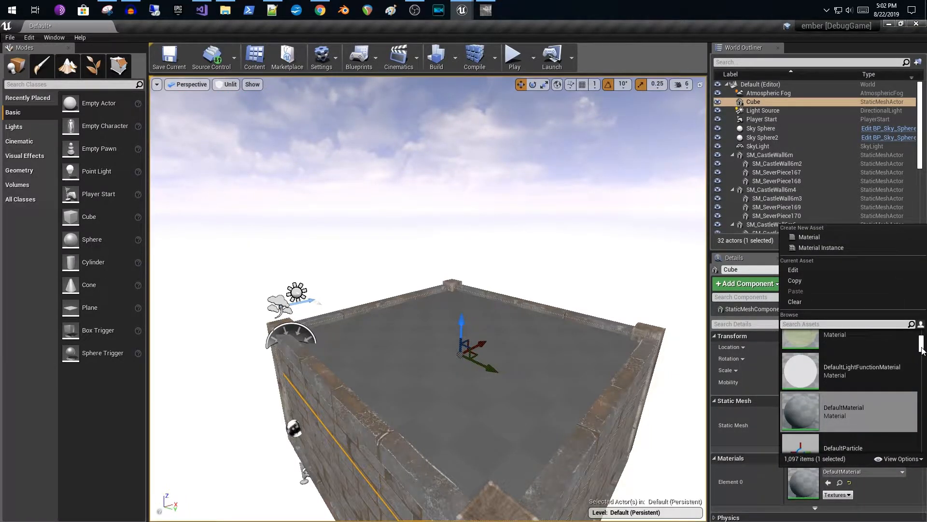
drag(922, 350, 922, 338)
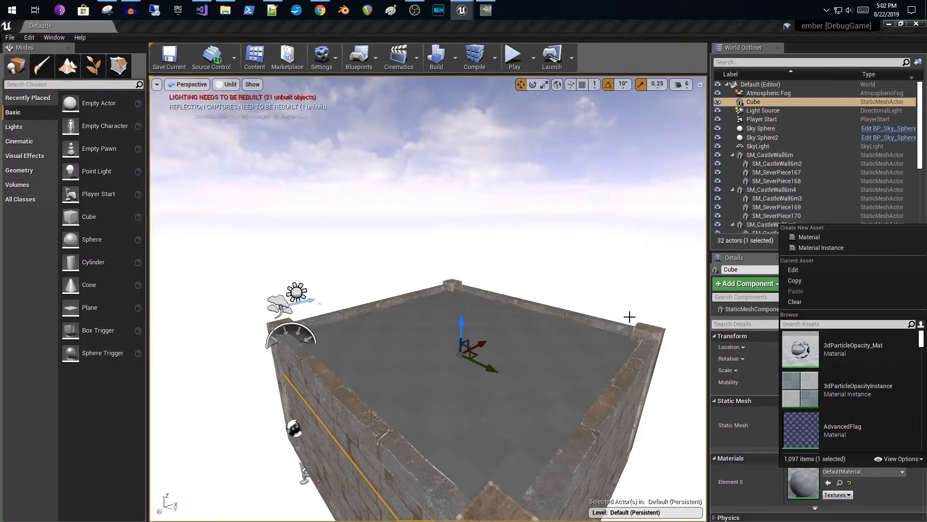
click(570, 289)
Scale the cube down proportionally to 6.9 along X and Y so it stops poking through the castle walls
scroll(561, 292, up, 3)
drag(552, 294, 618, 237)
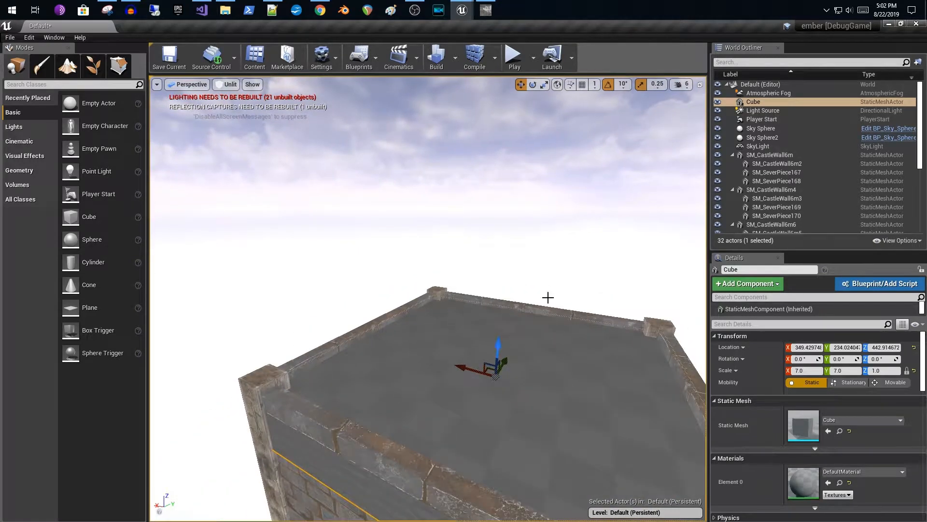
drag(476, 386, 618, 372)
right_drag(428, 299, 341, 325)
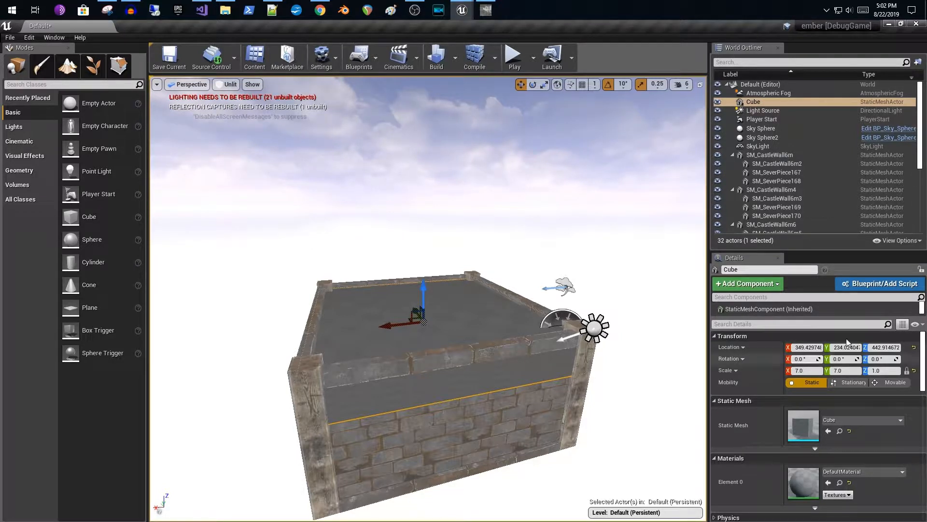
click(797, 371)
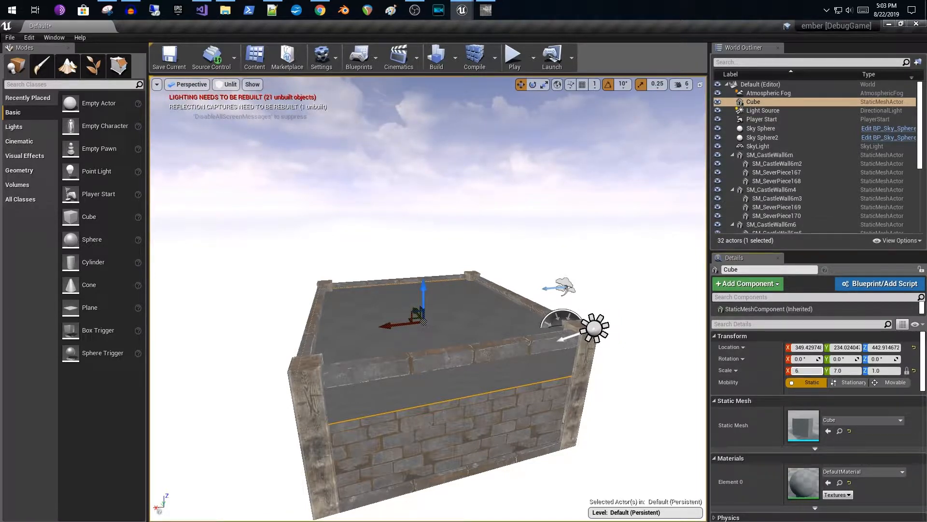
key(Return)
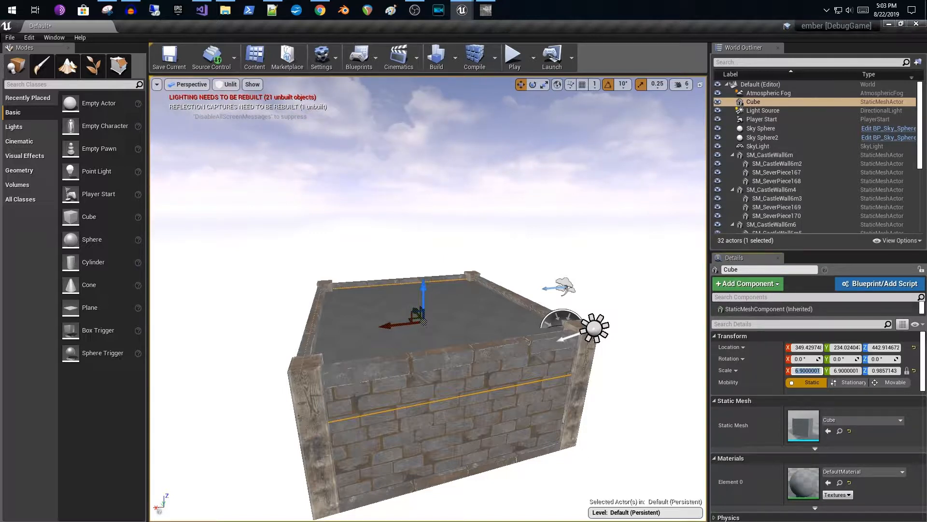
right_drag(581, 403, 763, 411)
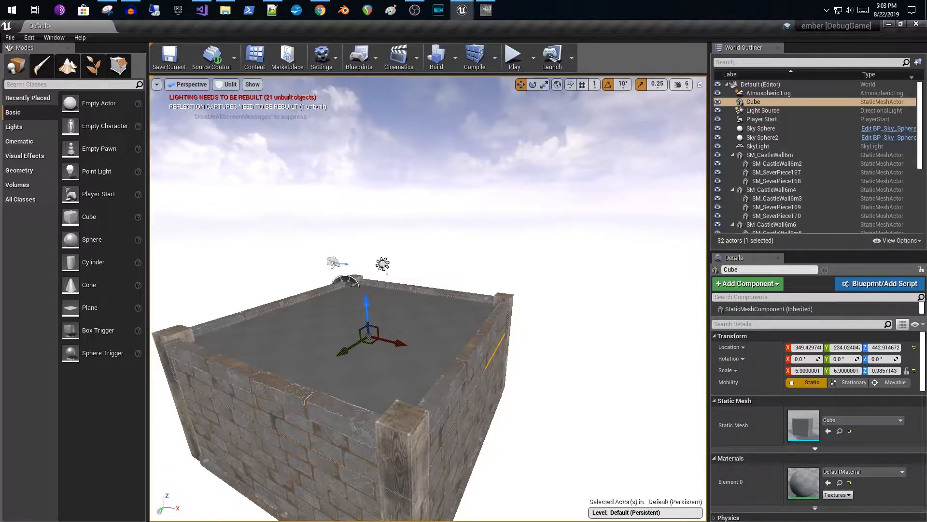
Inspect the T_WoodDetails_BC texture from the FantasyVillage Textures folder and switch to its copy in GIMP
drag(0, 368, 360, 28)
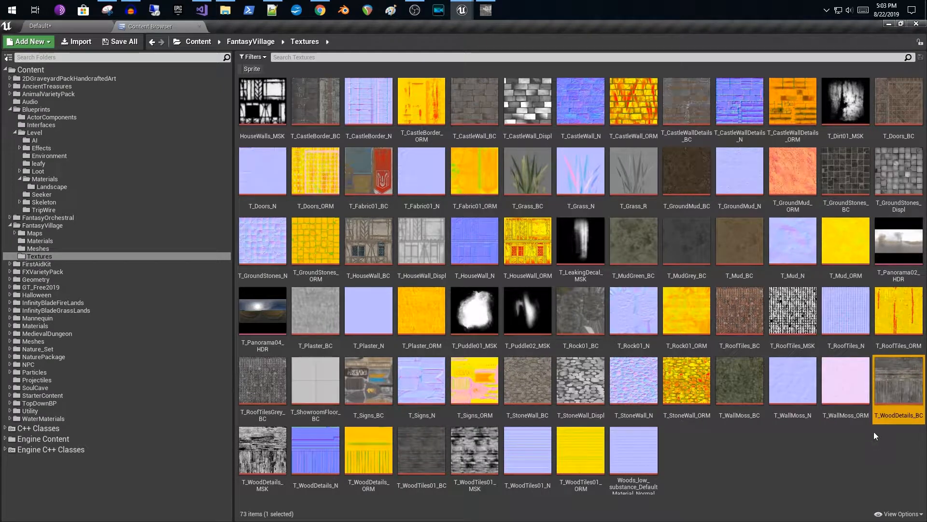
double_click(894, 386)
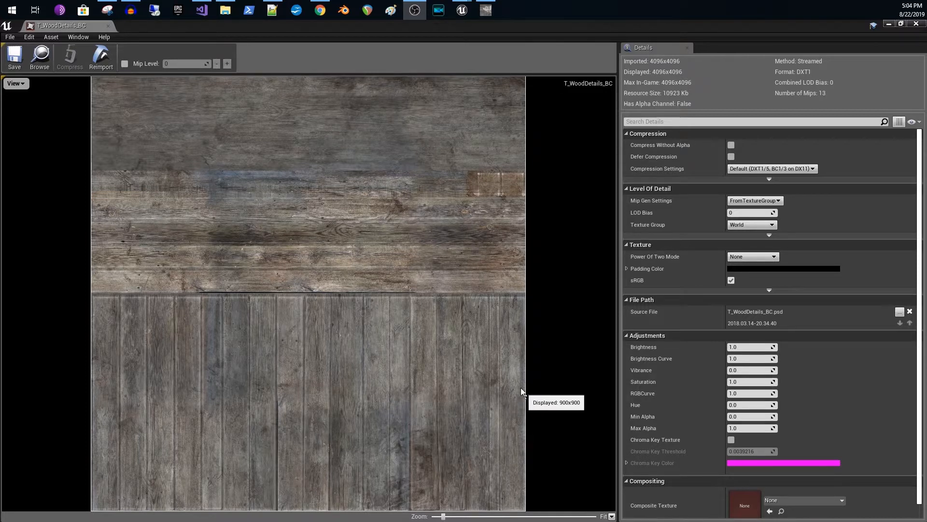
click(486, 16)
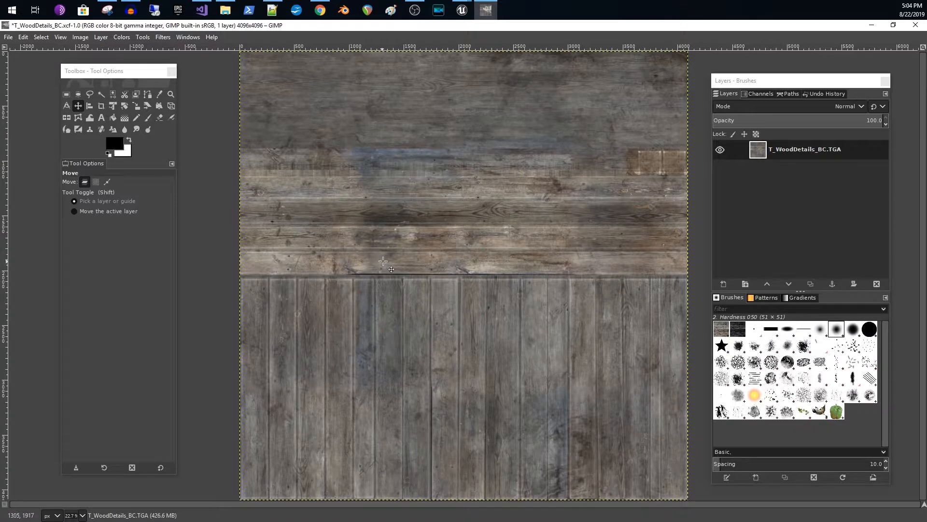
Undo the accidental layer move and select the band of horizontal planks with Rectangle Select, about 4092 × 1159 px
drag(400, 154, 409, 182)
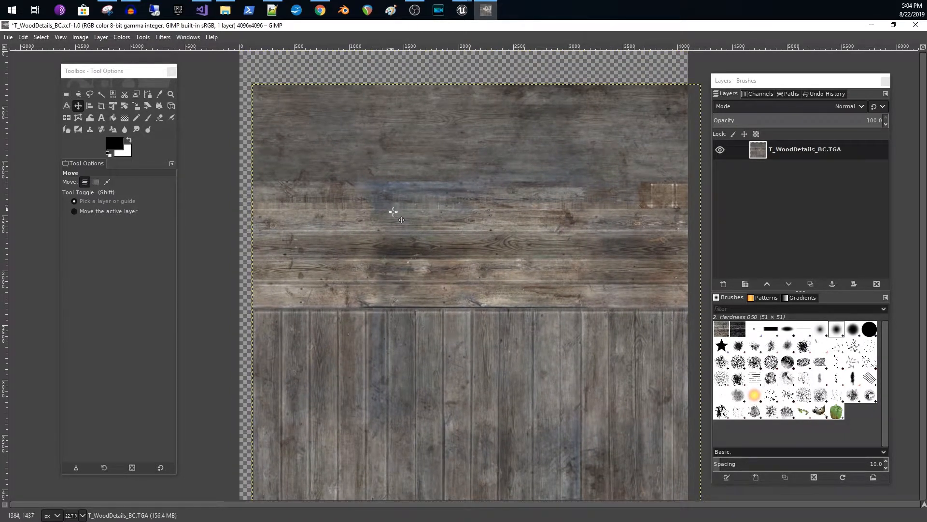
key(ctrl+z)
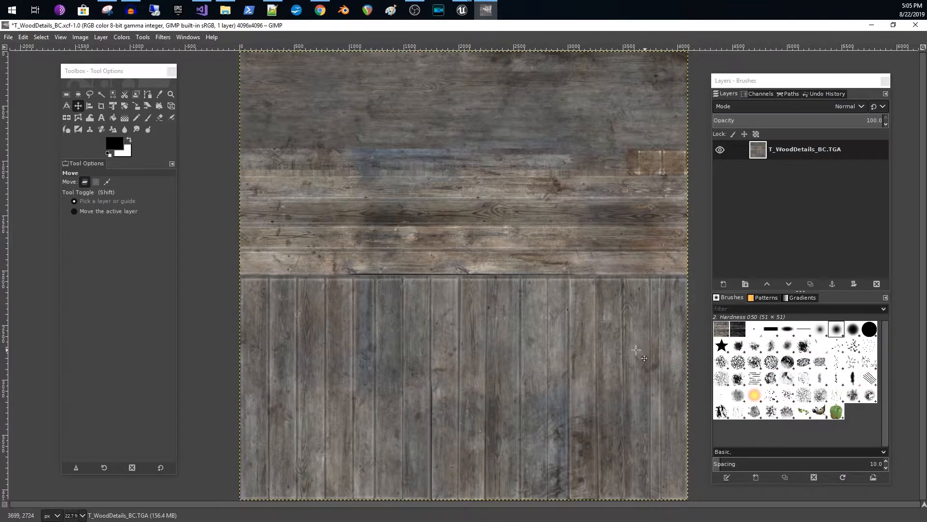
click(62, 95)
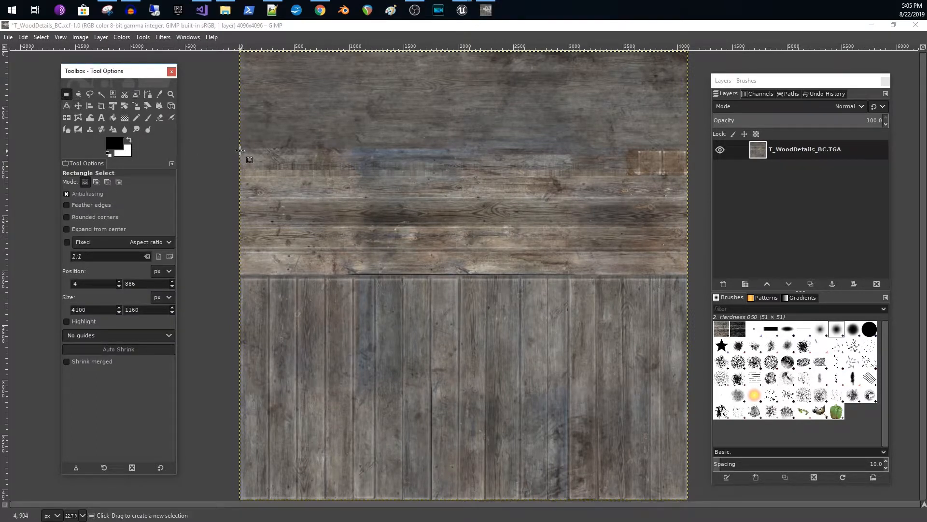
drag(239, 148, 689, 278)
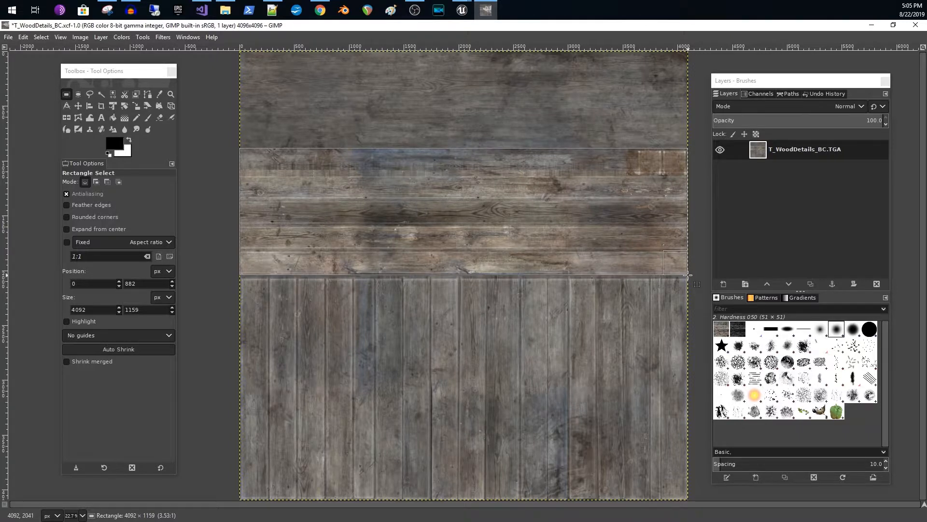
drag(689, 275, 689, 275)
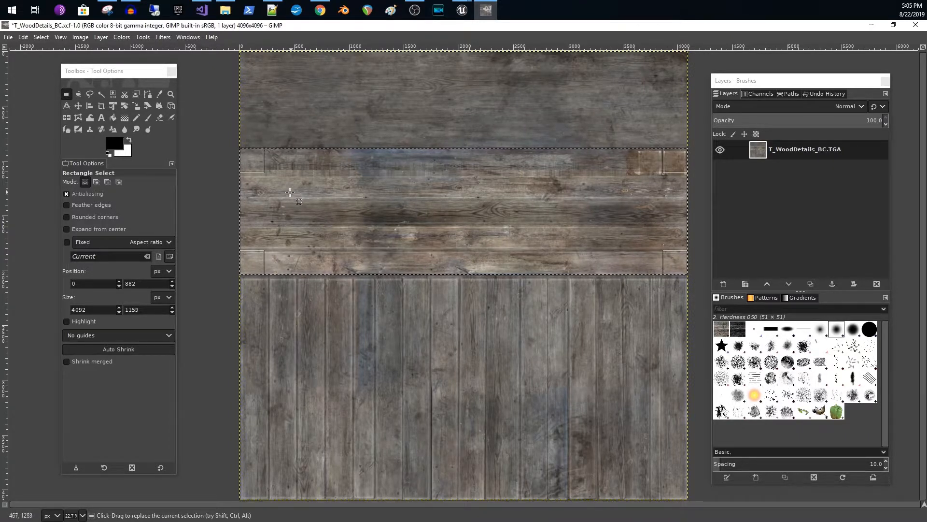
Copy the selected plank band, paste it and move the copy up to the image's top edge
click(25, 38)
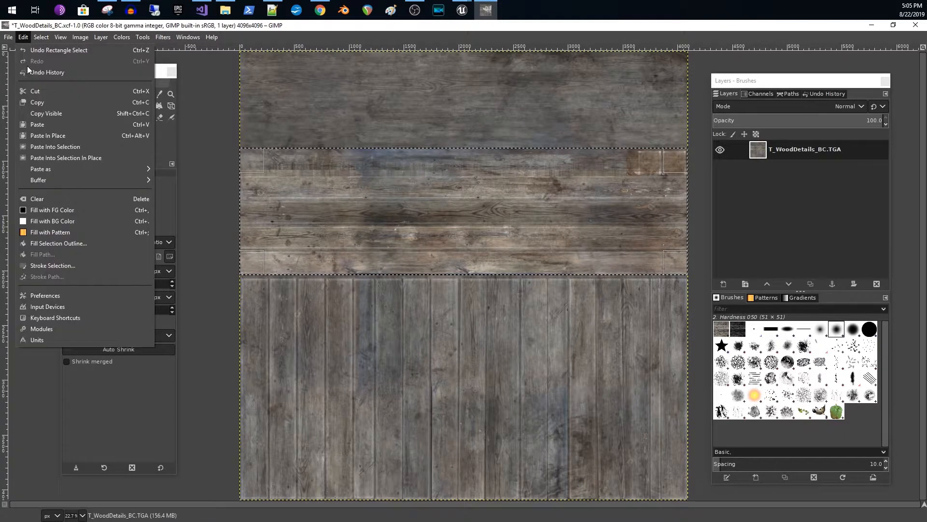
click(45, 104)
click(26, 38)
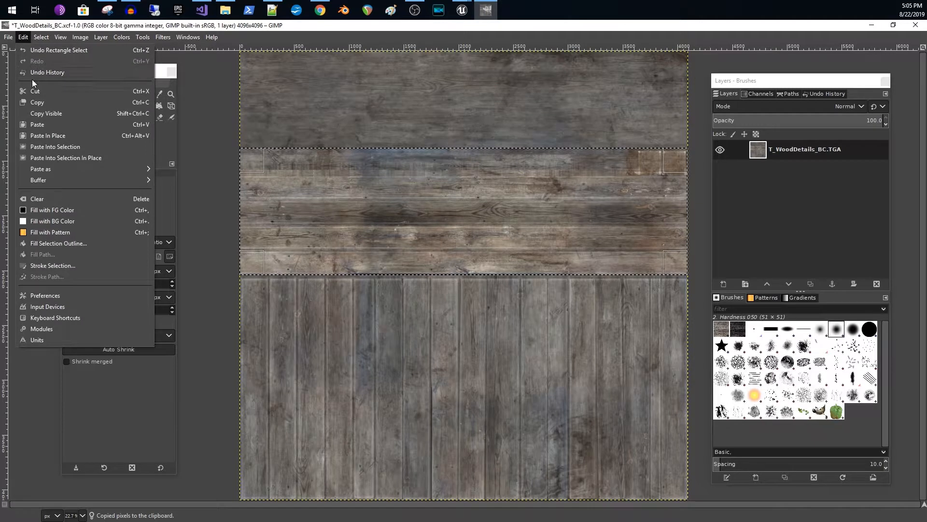
click(53, 124)
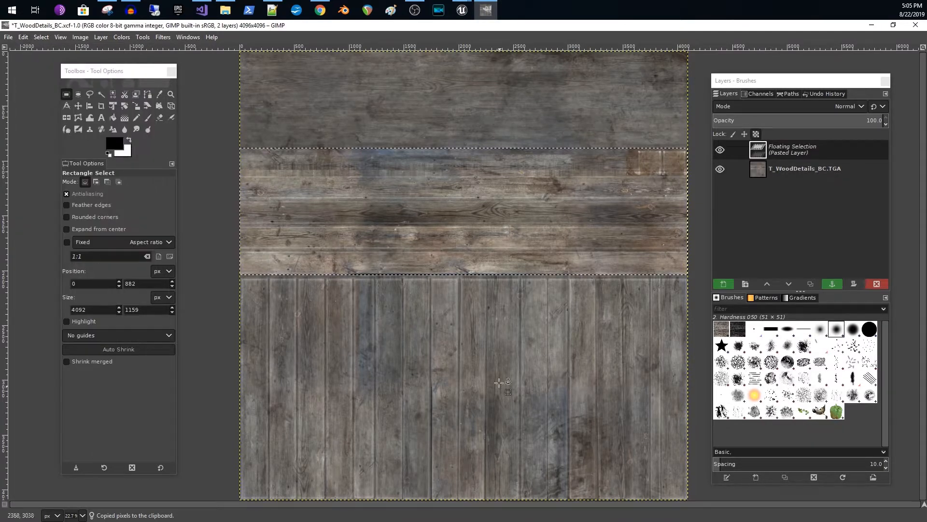
drag(359, 202, 360, 106)
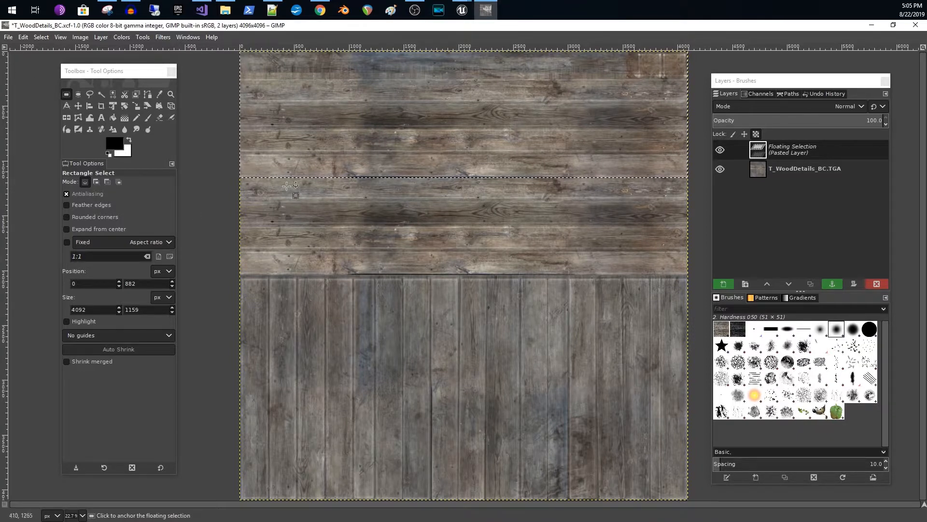
Paste another copy of the plank band and align it directly below the original band, over the vertical planks
click(28, 38)
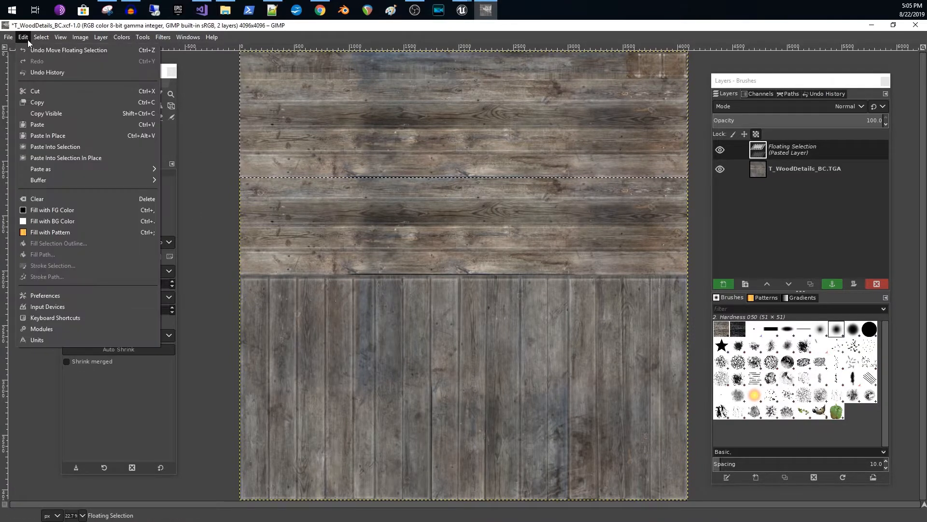
click(48, 118)
drag(313, 127, 314, 371)
drag(397, 379, 395, 361)
drag(395, 360, 395, 360)
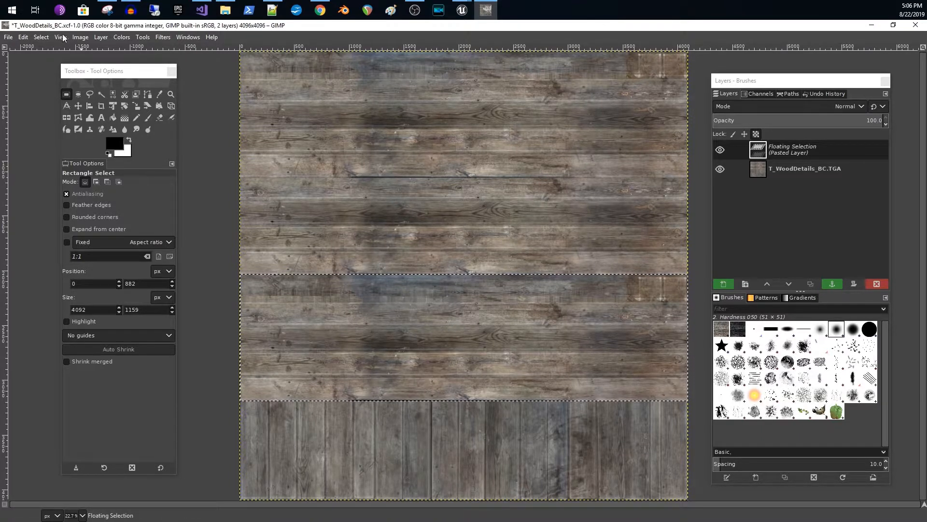
Paste a third plank band along the image's bottom edge to cover the remaining vertical planks, and save the image
click(27, 38)
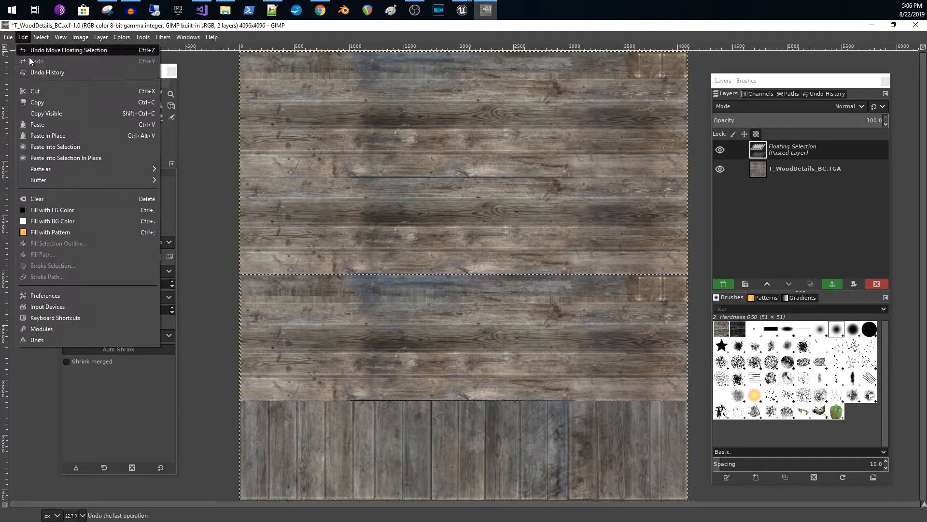
click(52, 124)
drag(410, 323, 405, 414)
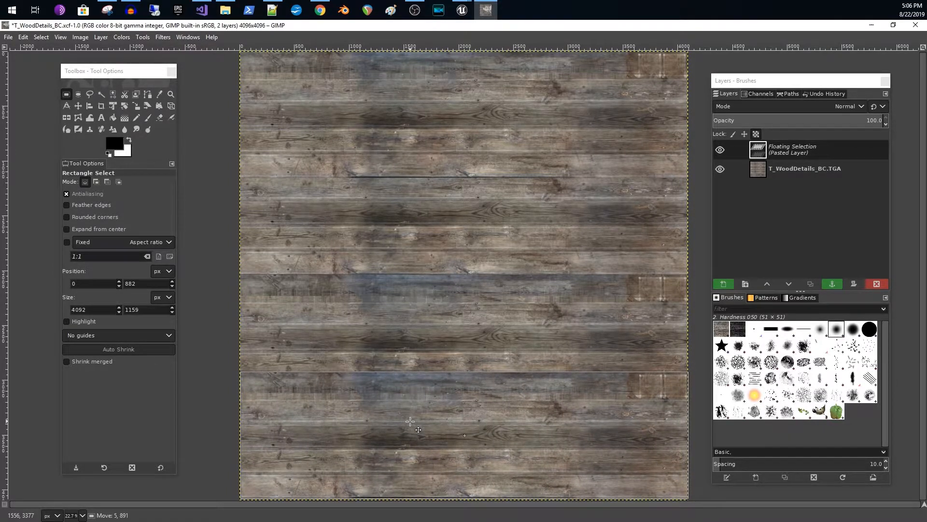
drag(410, 422, 411, 422)
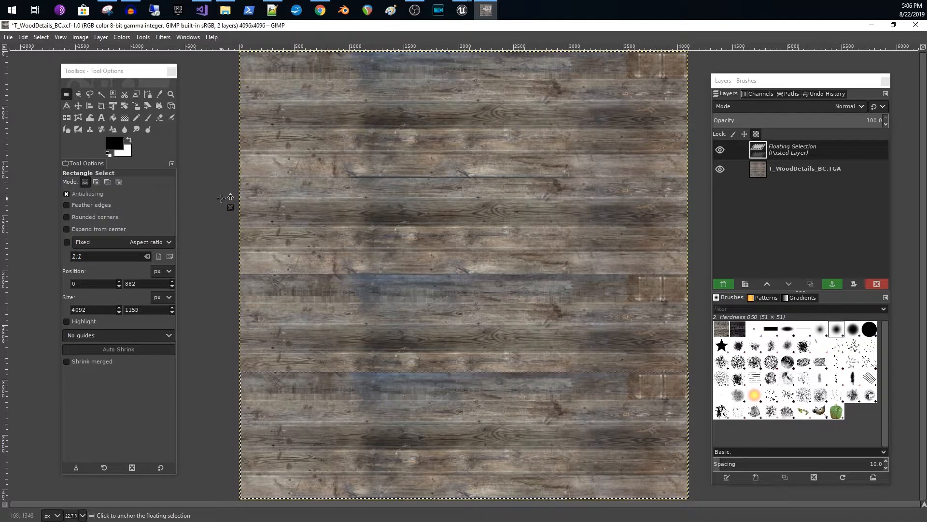
click(8, 37)
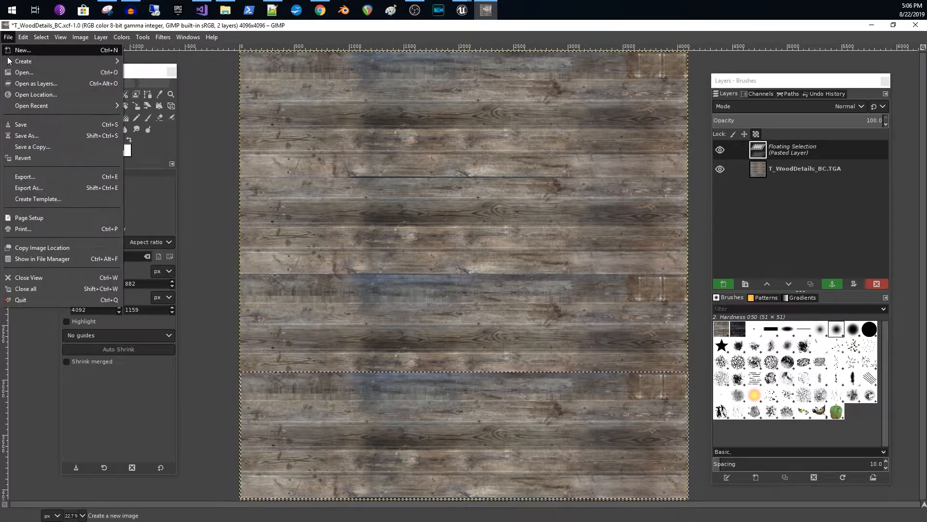
click(34, 127)
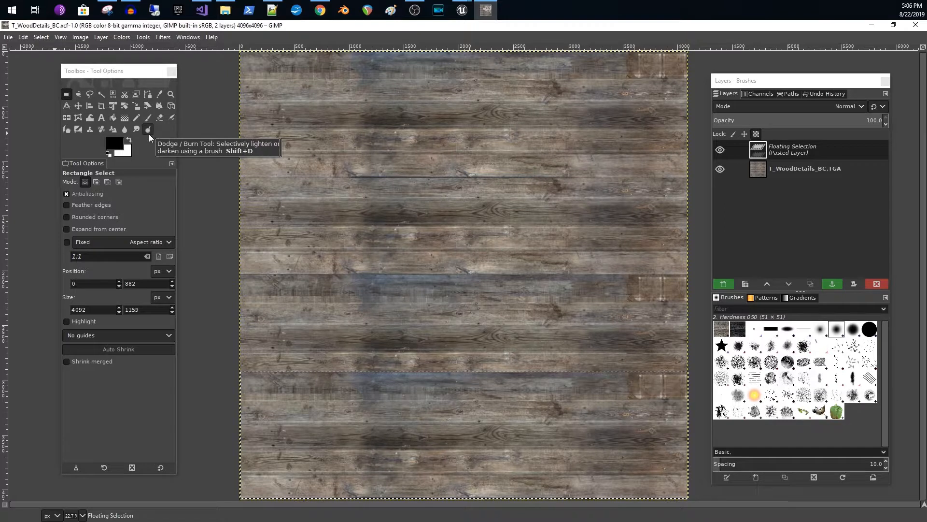
Try to clone wood from a lighter plank over the bluish plank just below the middle of the image
click(92, 131)
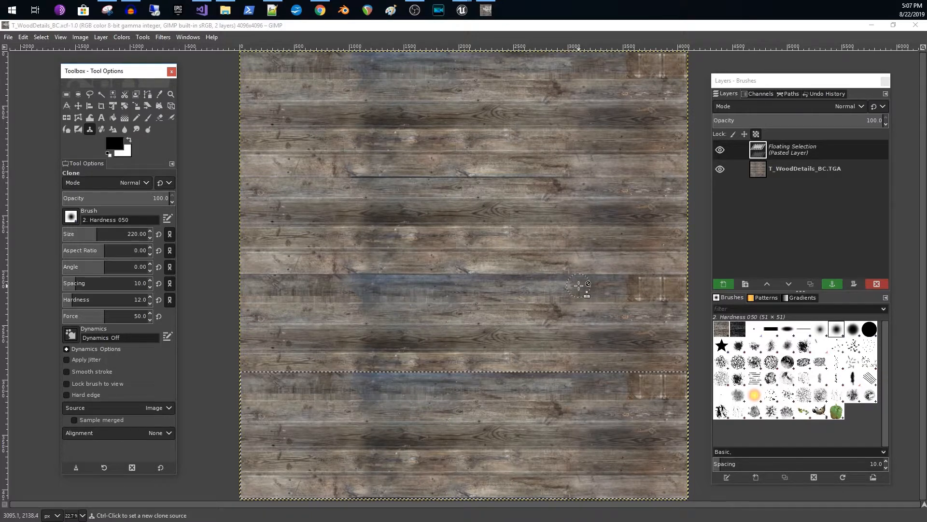
ctrl+click(553, 239)
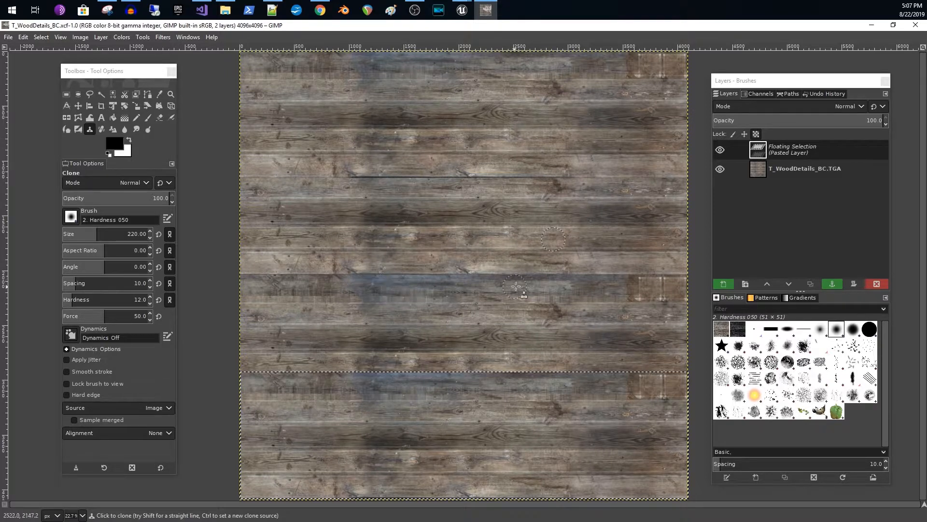
mouse_move(518, 278)
mouse_down()
mouse_move(433, 285)
mouse_move(484, 281)
mouse_move(438, 277)
mouse_up()
mouse_move(439, 287)
mouse_down()
mouse_move(420, 301)
mouse_move(472, 278)
mouse_up()
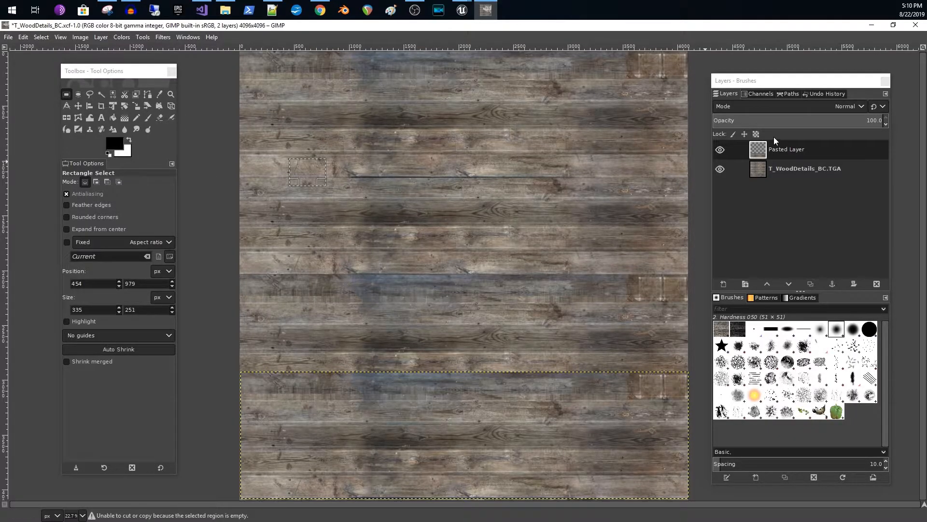
Merge the Pasted Layer down onto the T_WoodDetails_BC.TGA layer
click(781, 166)
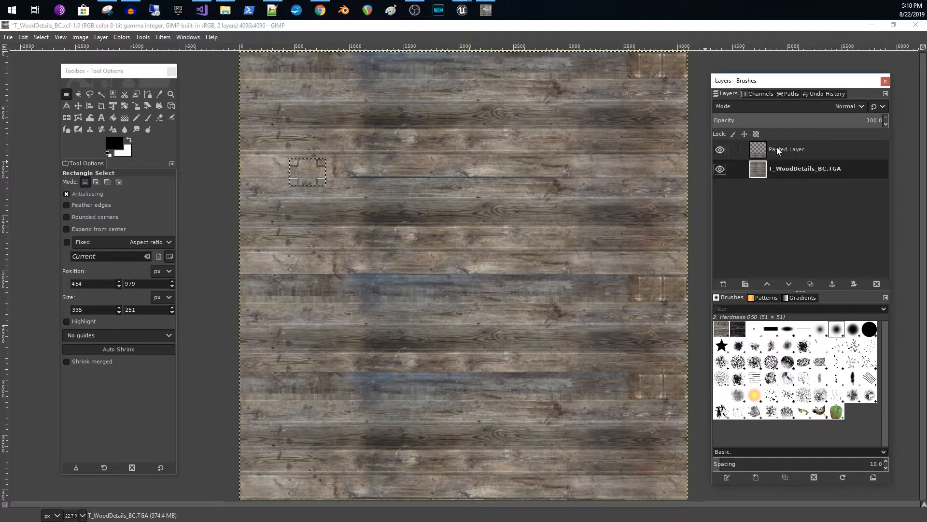
click(777, 149)
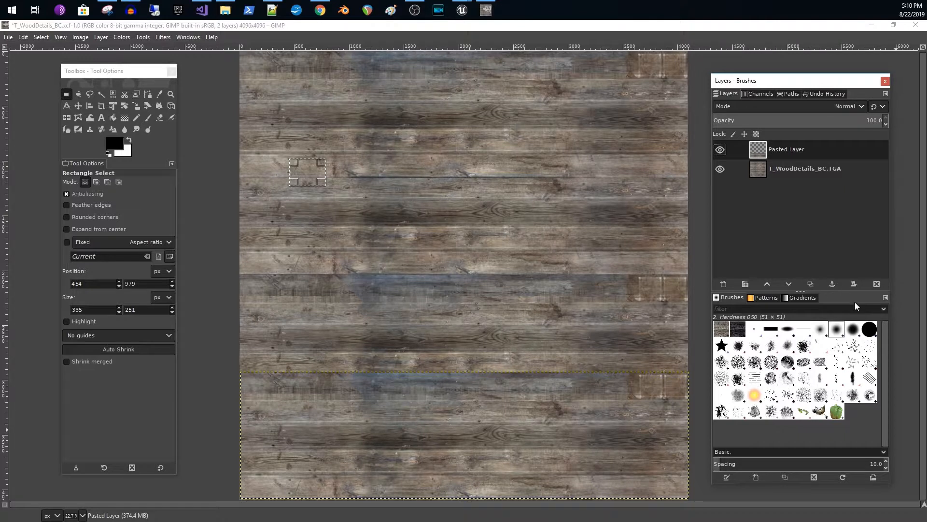
right_click(788, 146)
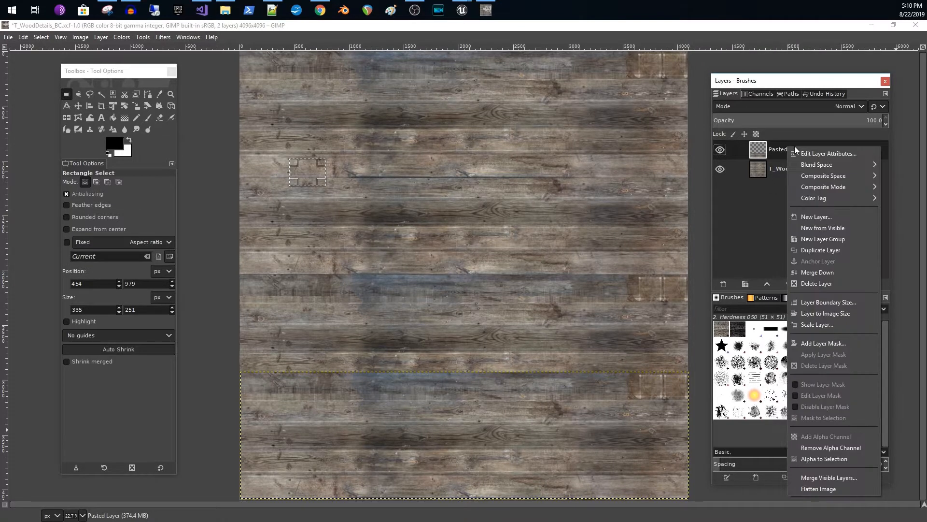
click(822, 275)
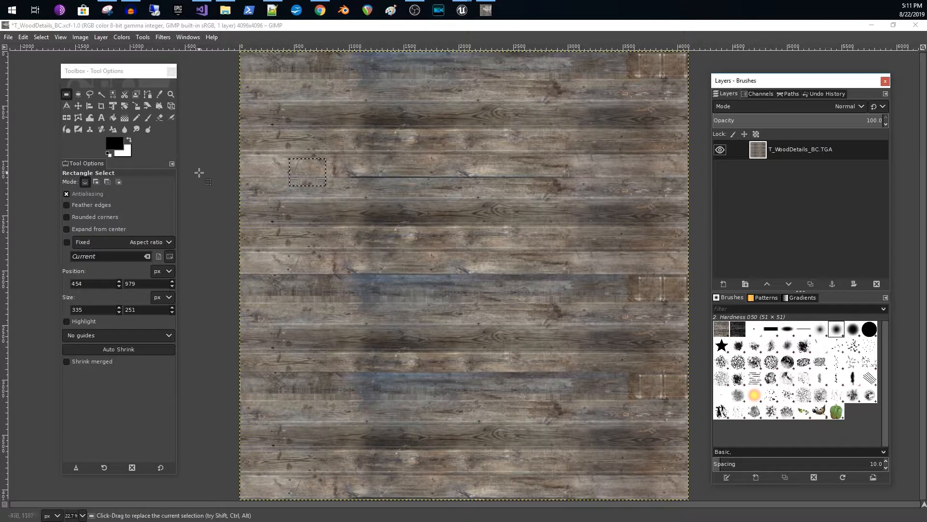
Clone lighter wood from the plank above onto the bluish plank near the image centre, and reset the brush force to 50
click(89, 130)
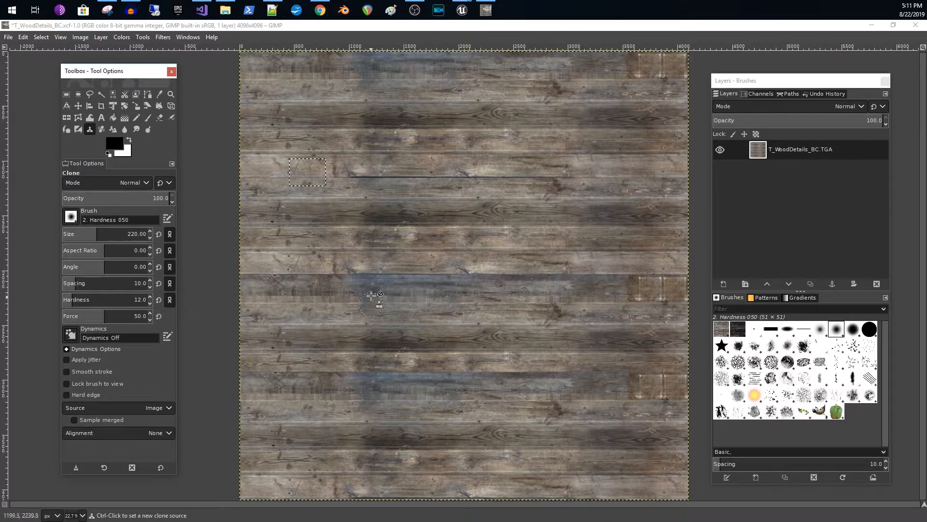
ctrl+click(542, 237)
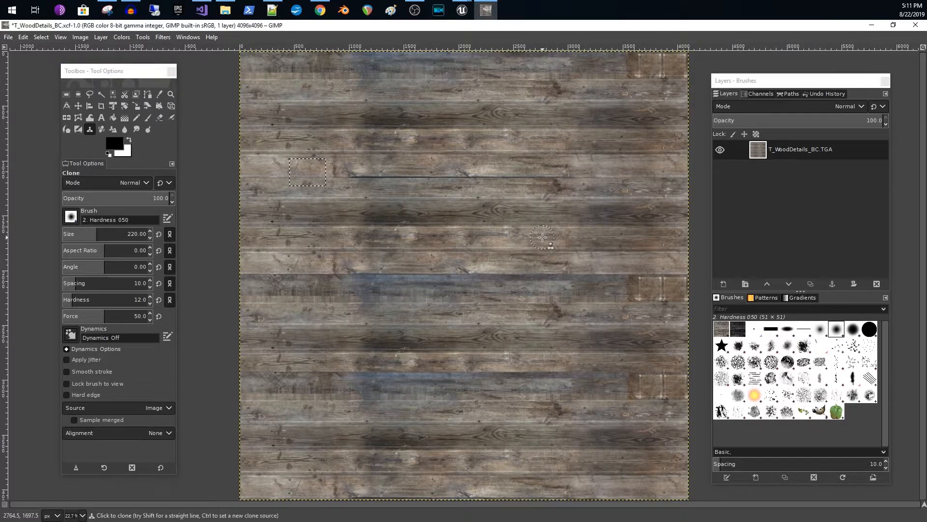
mouse_move(433, 282)
mouse_down()
mouse_move(416, 284)
mouse_move(473, 276)
mouse_move(390, 285)
mouse_move(458, 276)
mouse_move(436, 283)
mouse_move(445, 280)
mouse_up()
right_click(437, 287)
click(453, 282)
mouse_move(453, 283)
mouse_down()
mouse_move(402, 297)
mouse_move(455, 271)
mouse_move(437, 276)
mouse_up()
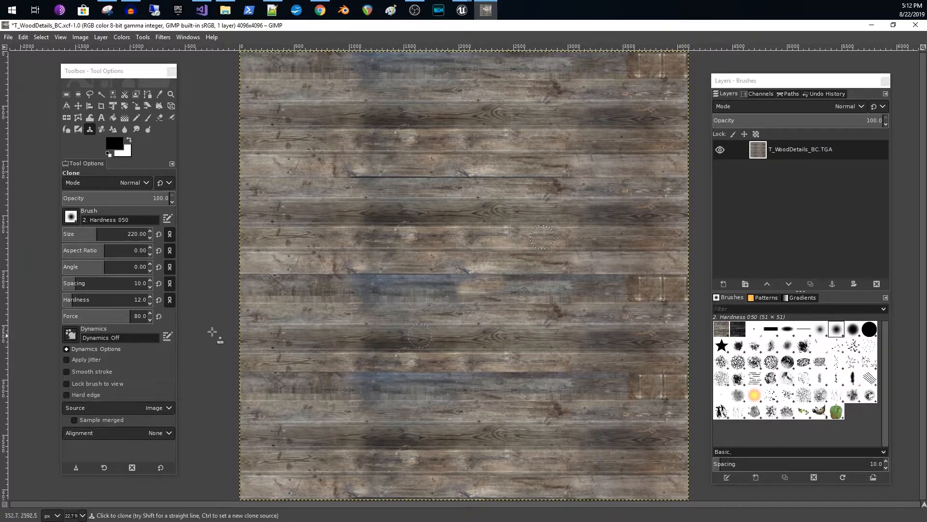
click(159, 312)
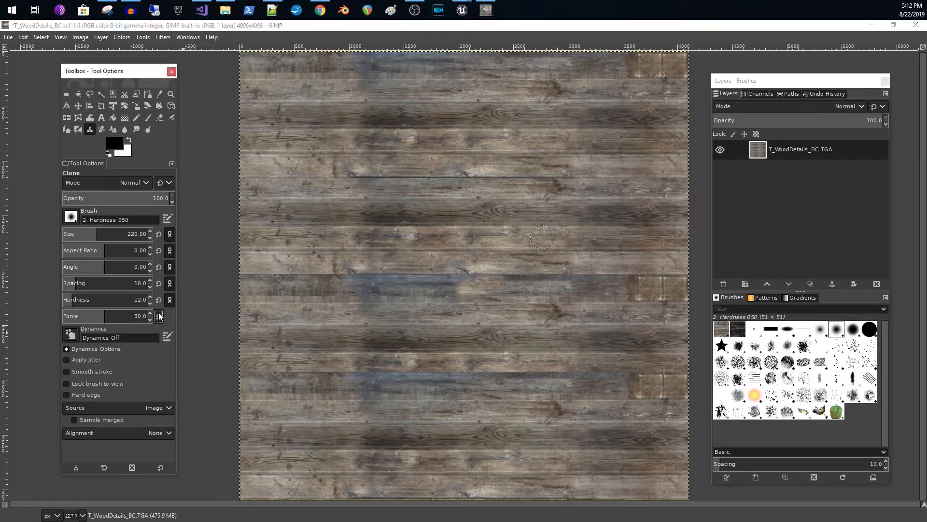
Finish cloning lighter wood over the bluish plank near the image centre, and stamp bluish wood patches onto lighter planks elsewhere in the image
mouse_move(448, 285)
mouse_down()
mouse_move(468, 282)
mouse_move(353, 288)
mouse_move(466, 286)
mouse_move(358, 278)
mouse_move(494, 275)
mouse_move(357, 301)
mouse_move(483, 304)
mouse_move(358, 316)
mouse_move(423, 313)
mouse_move(358, 305)
mouse_move(526, 300)
mouse_move(421, 282)
mouse_up()
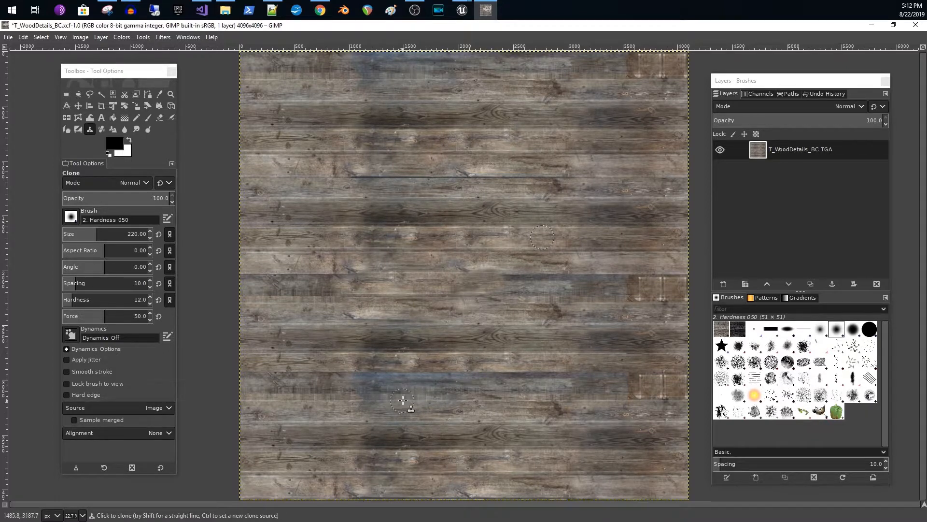
ctrl+click(387, 384)
mouse_move(256, 456)
mouse_down()
mouse_move(242, 457)
mouse_move(254, 472)
mouse_move(269, 466)
mouse_move(257, 454)
mouse_move(278, 453)
mouse_up()
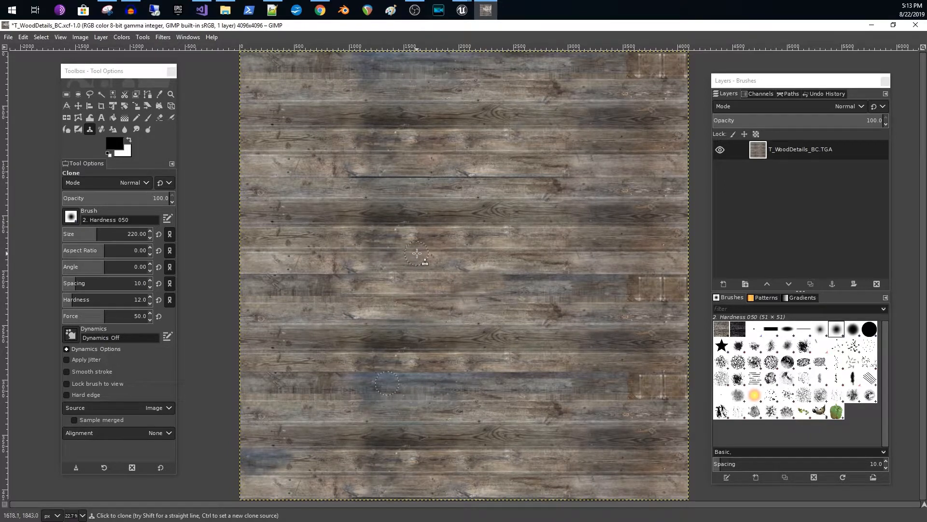
drag(262, 161, 255, 161)
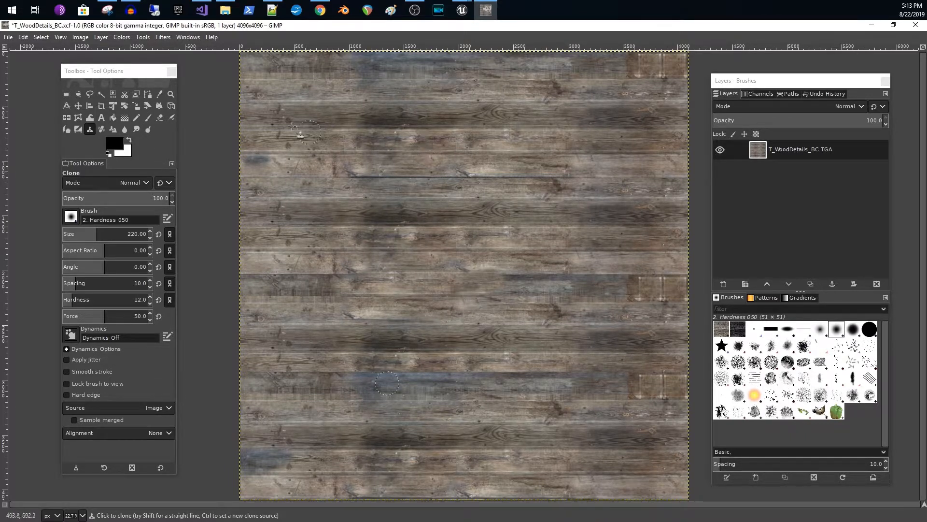
mouse_move(283, 88)
mouse_down()
mouse_move(295, 94)
mouse_move(278, 107)
mouse_move(295, 111)
mouse_up()
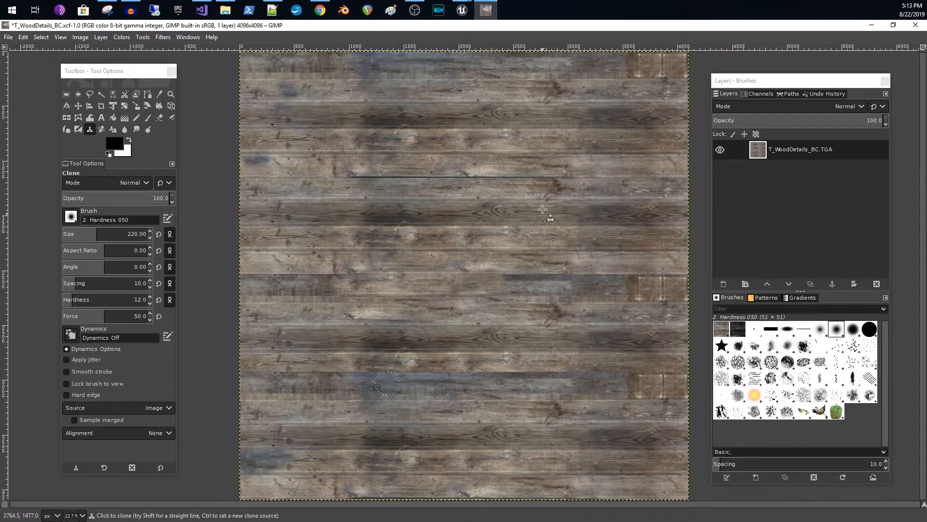
drag(592, 143, 547, 153)
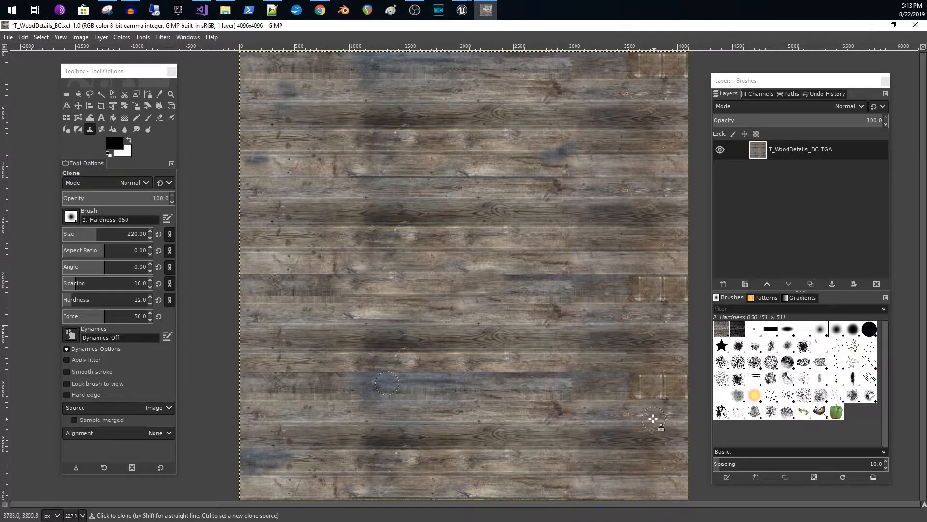
Clone wood from the dark plank's right end near the image's bottom over the middle of the bluish plank in the lower half
ctrl+click(640, 433)
mouse_move(372, 379)
mouse_down()
mouse_move(344, 382)
mouse_move(437, 383)
mouse_move(480, 371)
mouse_up()
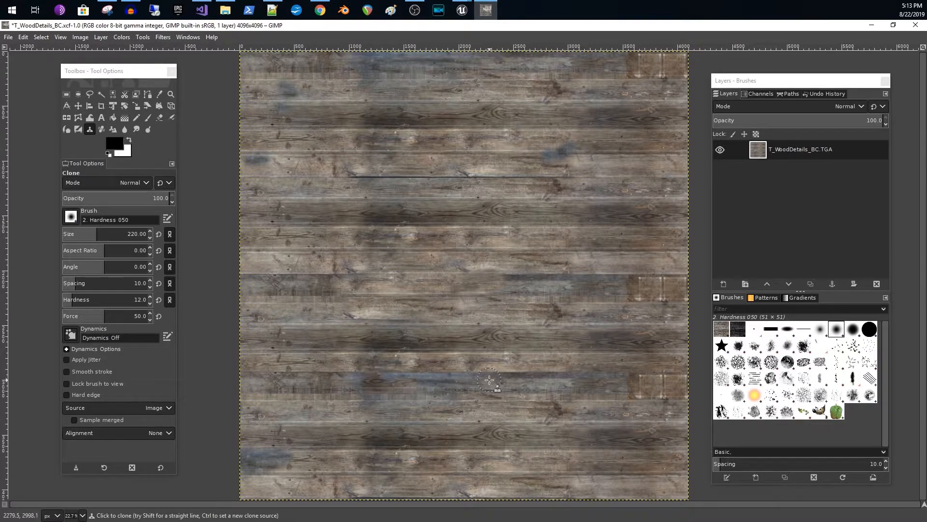
mouse_move(436, 380)
mouse_down()
mouse_move(412, 387)
mouse_move(450, 398)
mouse_move(422, 387)
mouse_move(442, 375)
mouse_move(382, 381)
mouse_move(468, 372)
mouse_move(471, 361)
mouse_up()
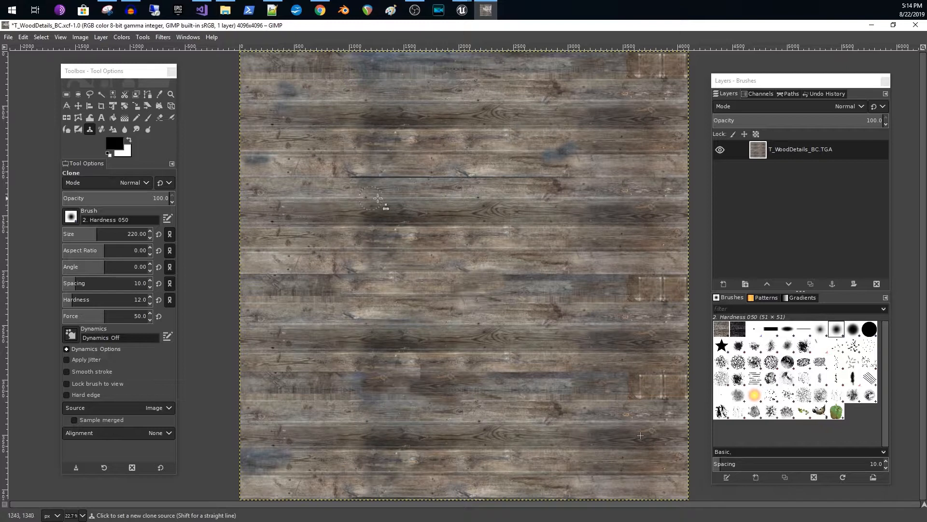
Sample wood from an upper plank, set the brush hardness to 5, and clone it over the lower bluish plank's remaining left part
ctrl+click(529, 142)
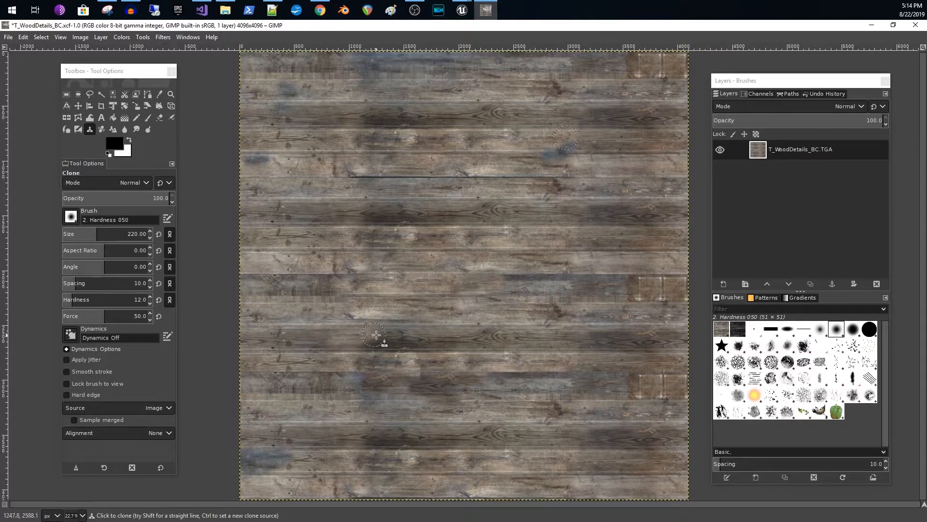
mouse_move(325, 338)
mouse_down()
mouse_move(442, 340)
mouse_move(336, 341)
mouse_up()
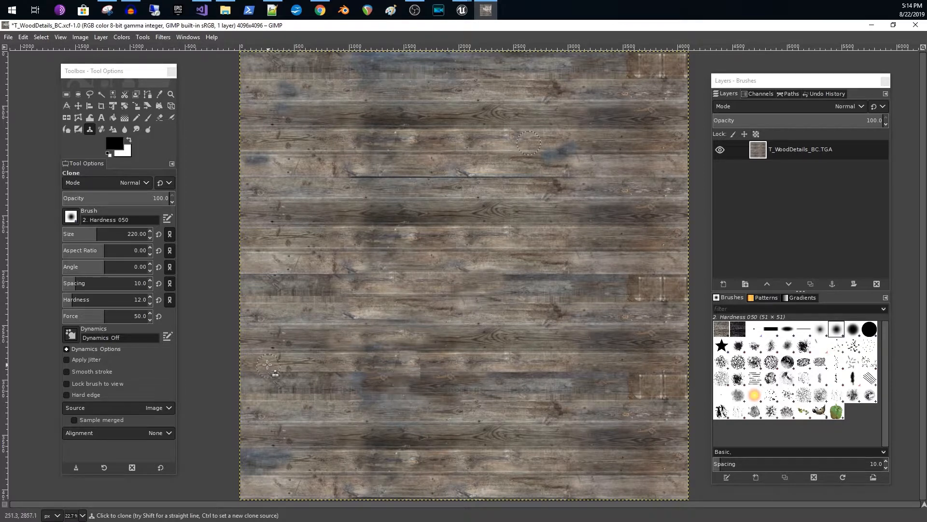
click(77, 302)
drag(75, 302, 66, 302)
mouse_move(400, 397)
mouse_down()
mouse_move(409, 385)
mouse_move(450, 393)
mouse_move(432, 381)
mouse_move(367, 382)
mouse_up()
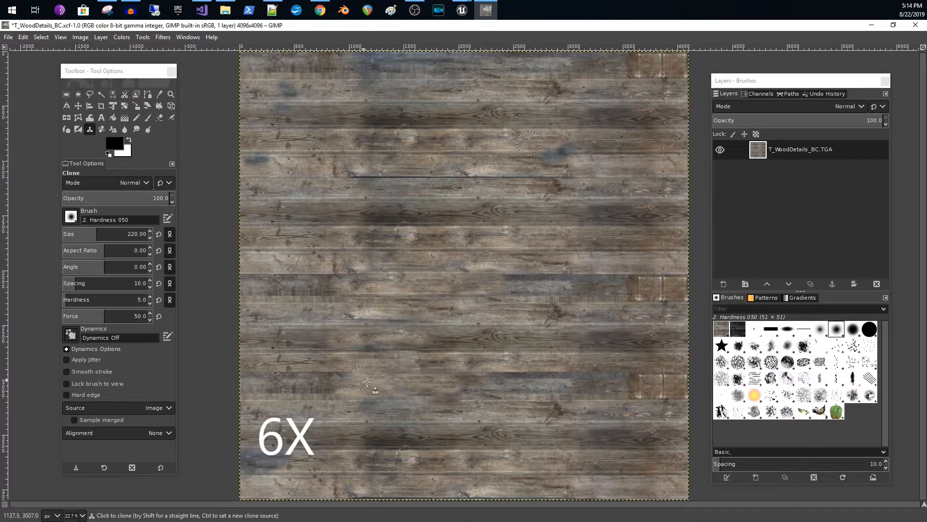
Clone wood at hardness 78 over the dark left-of-centre area in the image's lower half, and reset the hardness to 50
click(66, 302)
drag(67, 301, 129, 306)
mouse_move(365, 344)
mouse_down()
mouse_move(310, 379)
mouse_move(256, 374)
mouse_move(358, 356)
mouse_up()
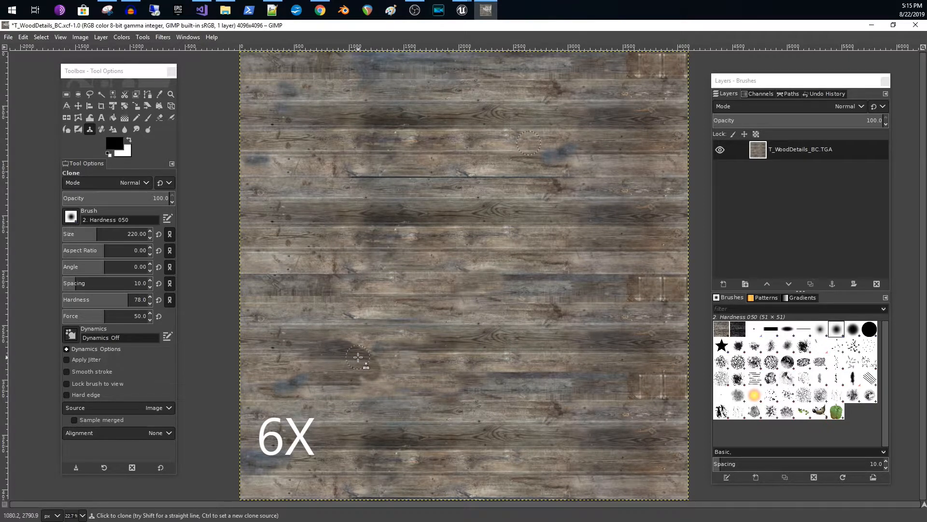
click(159, 299)
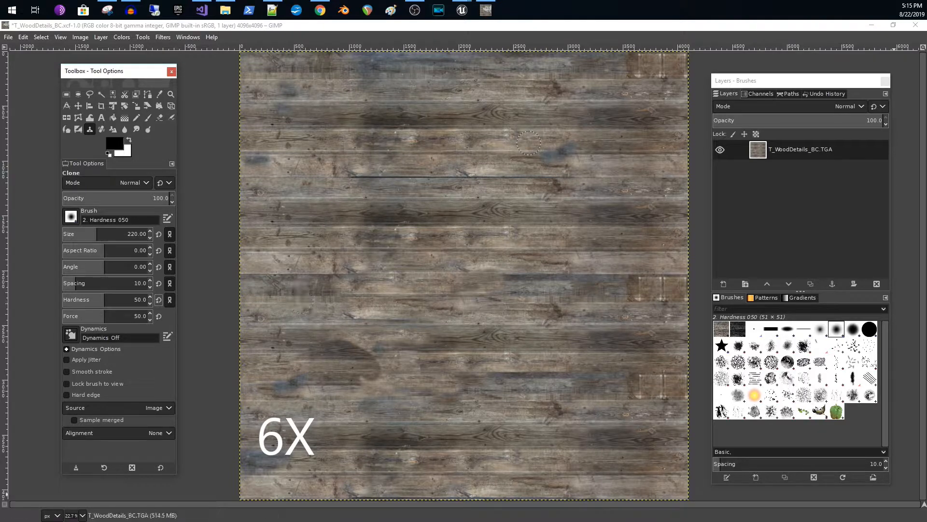
Set the clone brush size to 279 and clone wood from the middle dark plank's left end over the upper-right bluish patch
click(106, 233)
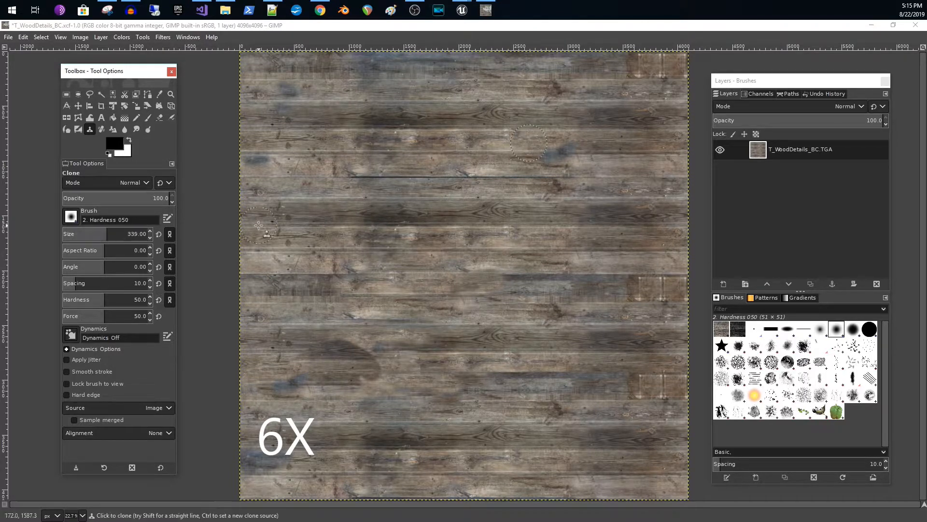
click(102, 233)
ctrl+click(279, 212)
mouse_move(587, 119)
mouse_down()
mouse_move(627, 114)
mouse_move(609, 162)
mouse_move(560, 167)
mouse_up()
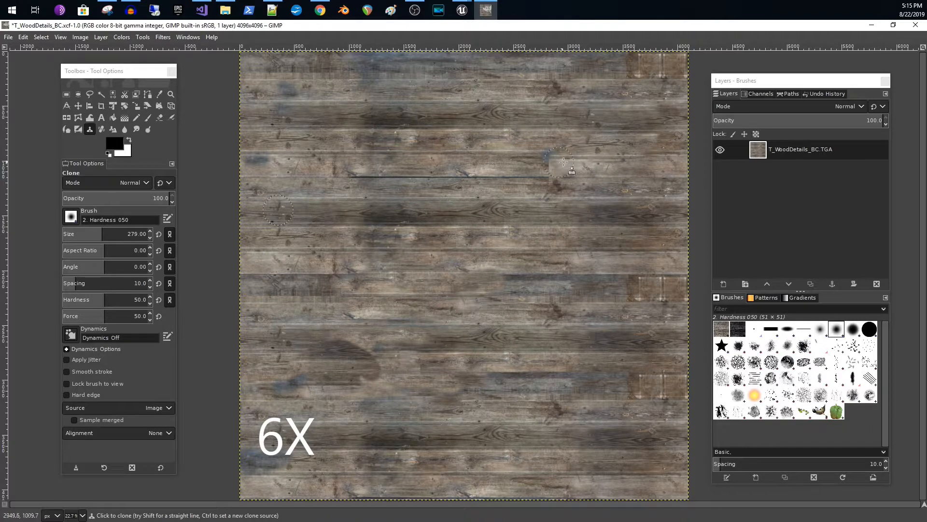
Clone wood over the dark patches left of centre in the lower and upper planks, and sample a new source near the lower-right corner
drag(324, 376, 364, 368)
mouse_move(388, 135)
mouse_down()
mouse_move(430, 116)
mouse_move(386, 133)
mouse_move(385, 117)
mouse_move(431, 118)
mouse_move(386, 126)
mouse_up()
ctrl+click(649, 460)
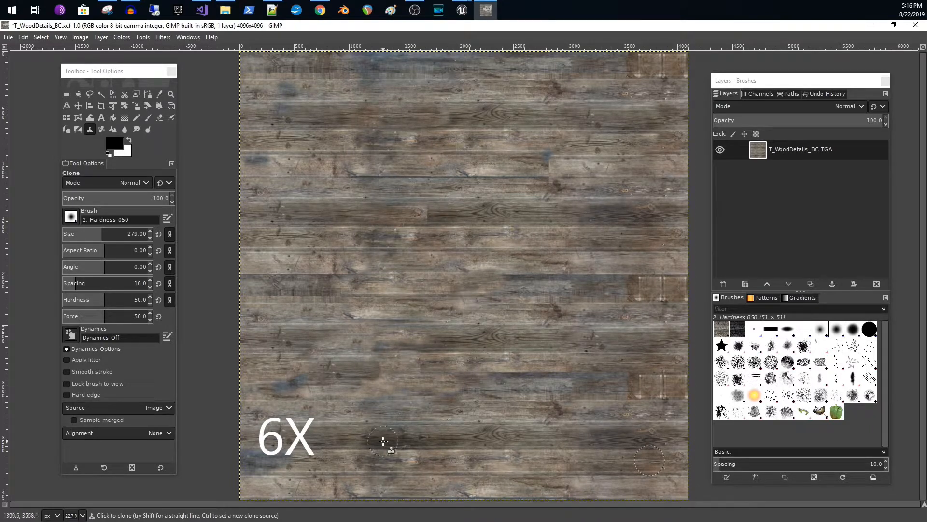
Clone sampled wood over the dark spots on the second-lowest dark plank and at the right end of the dark plank above centre
ctrl+click(554, 219)
drag(375, 435, 396, 445)
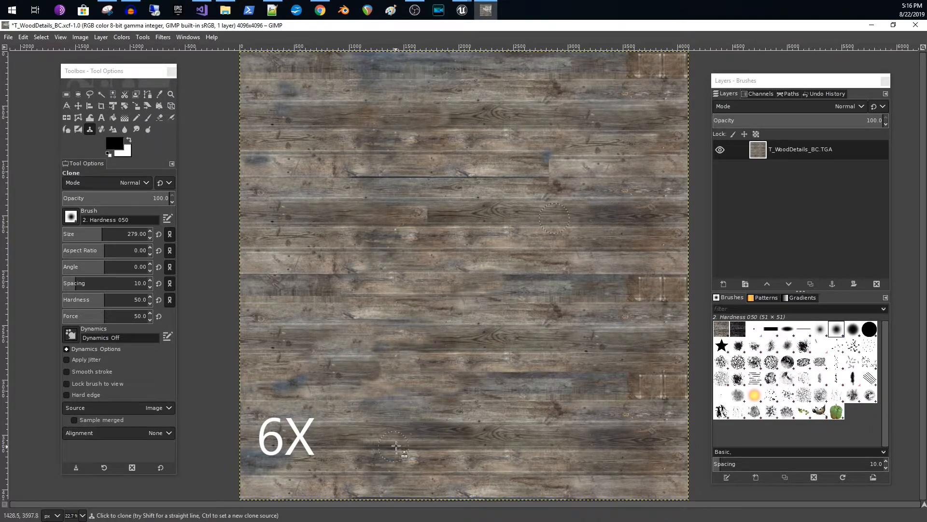
ctrl+click(308, 142)
drag(632, 219, 581, 220)
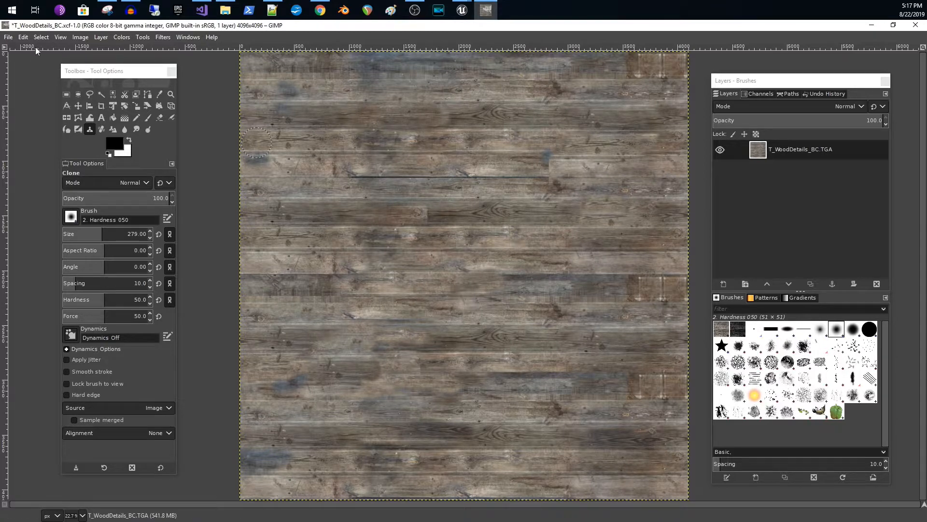
Save the image and export it as T_WoodDetails_BC.png to the Downloads folder with the existing PNG options
click(8, 37)
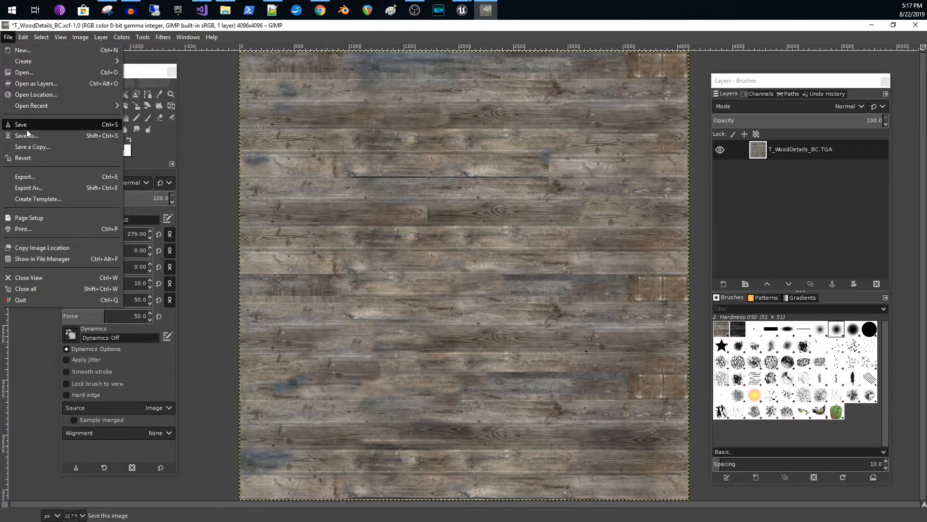
click(27, 125)
click(7, 38)
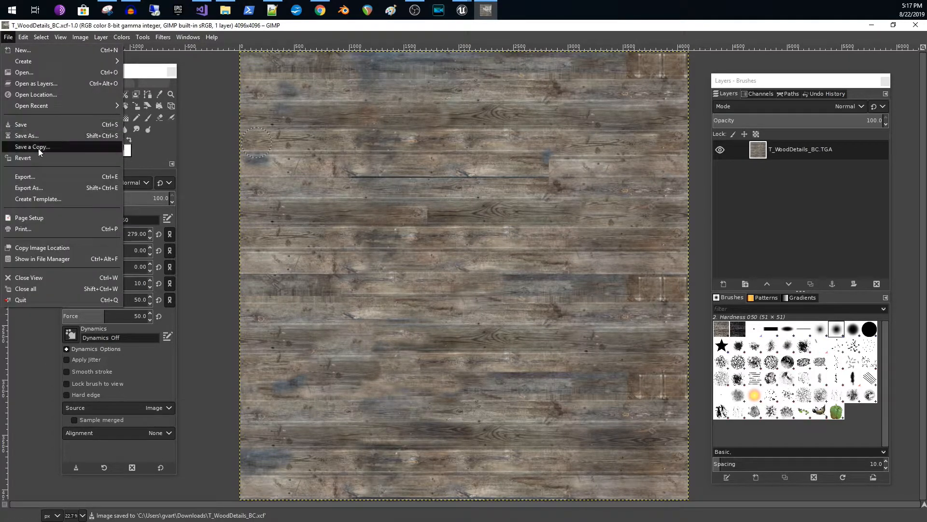
click(80, 180)
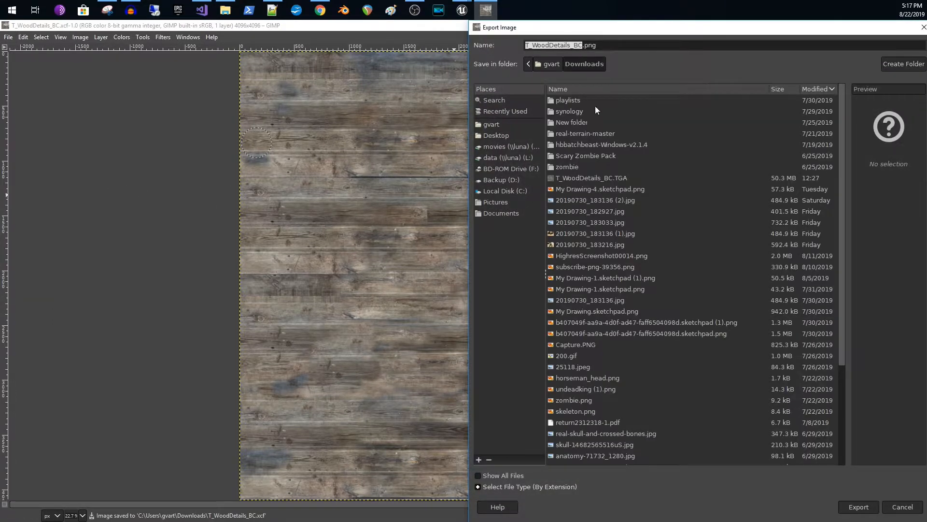
drag(754, 32, 731, 32)
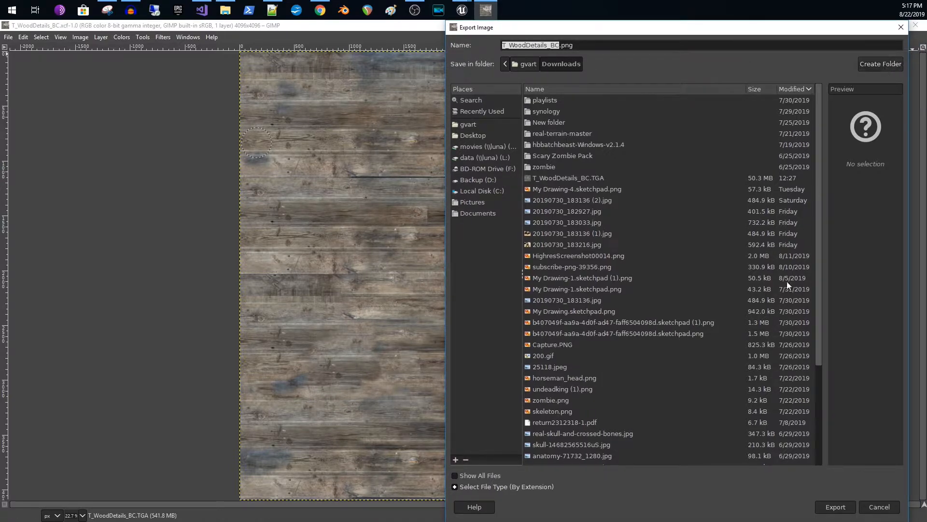
click(835, 498)
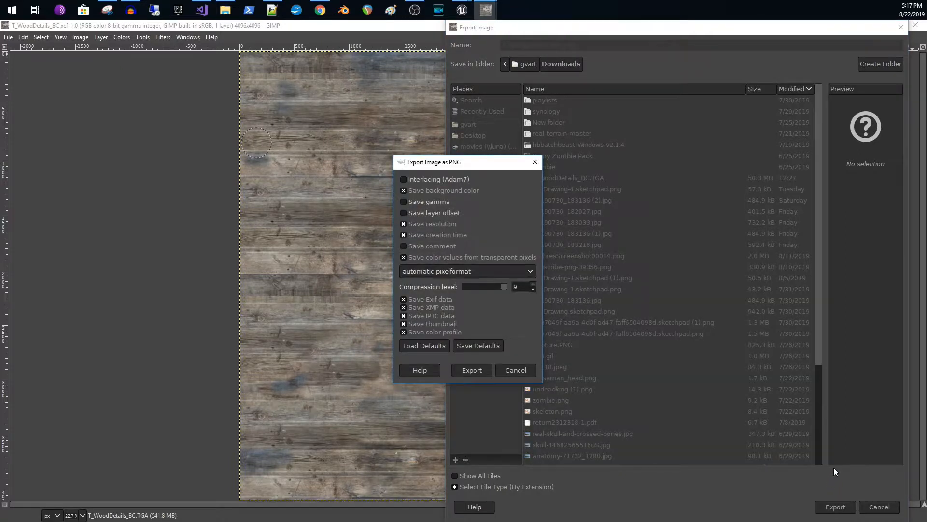
click(476, 370)
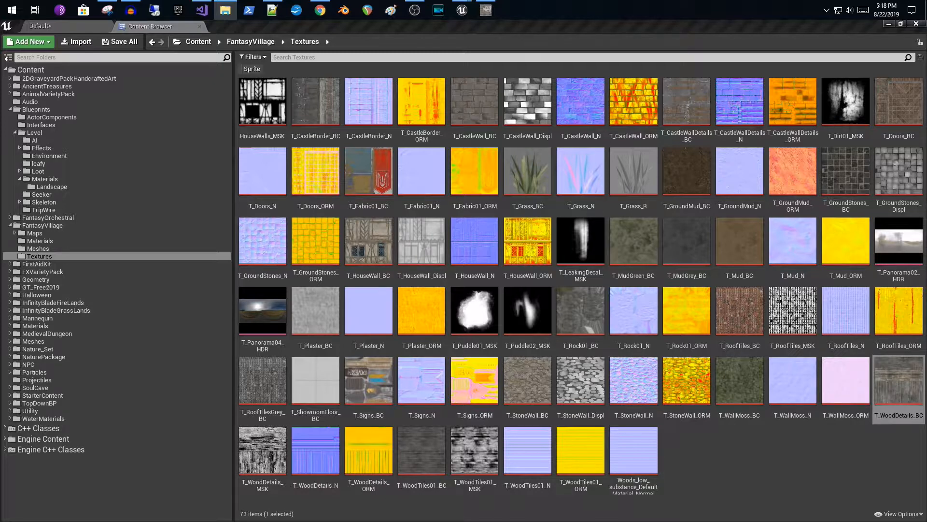
drag(116, 387, 733, 442)
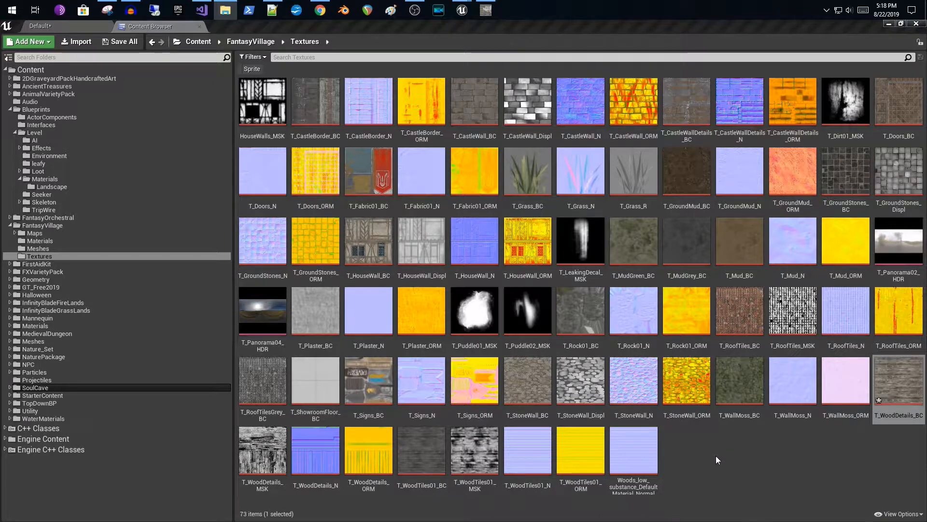
click(716, 460)
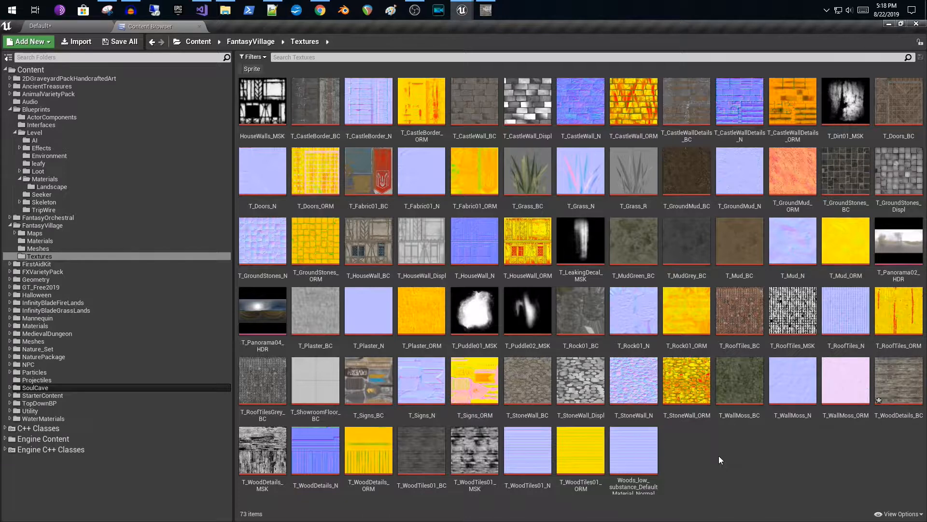
key(ctrl+z)
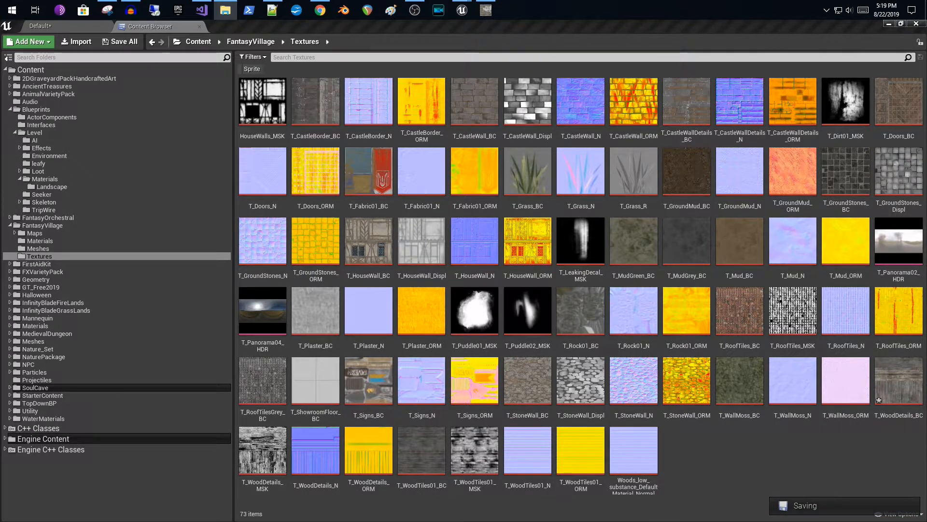
Import the T_WoodFloors_BC image into Unreal Editor's FantasyVillage Textures folder and mark the asset for add in source control
drag(737, 462, 740, 459)
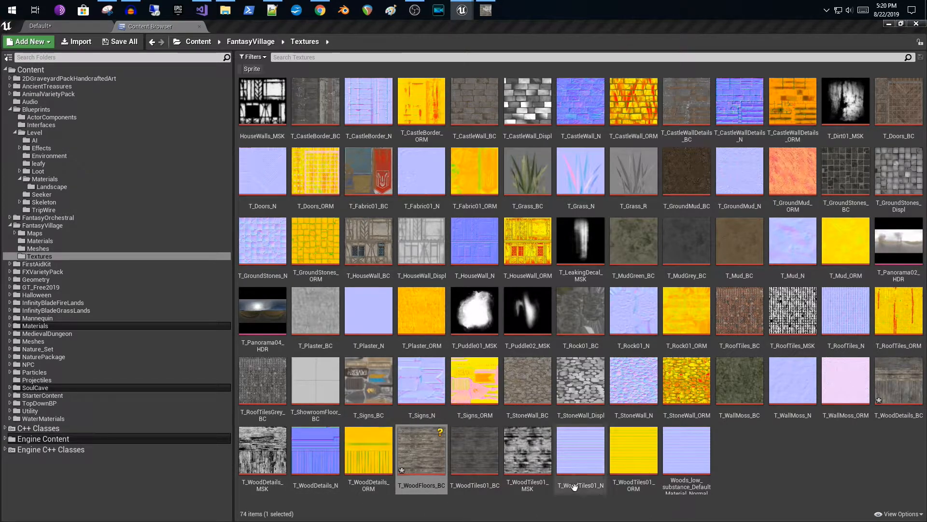
right_click(426, 476)
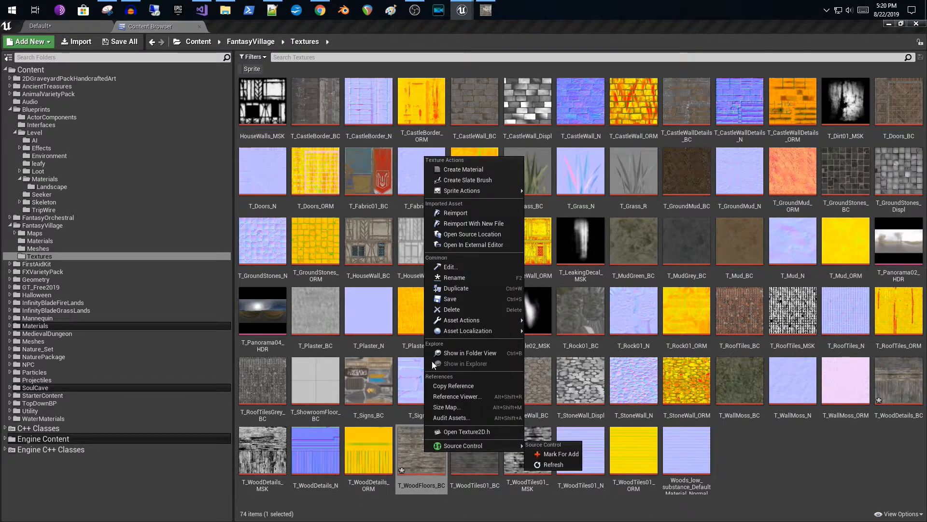
click(551, 455)
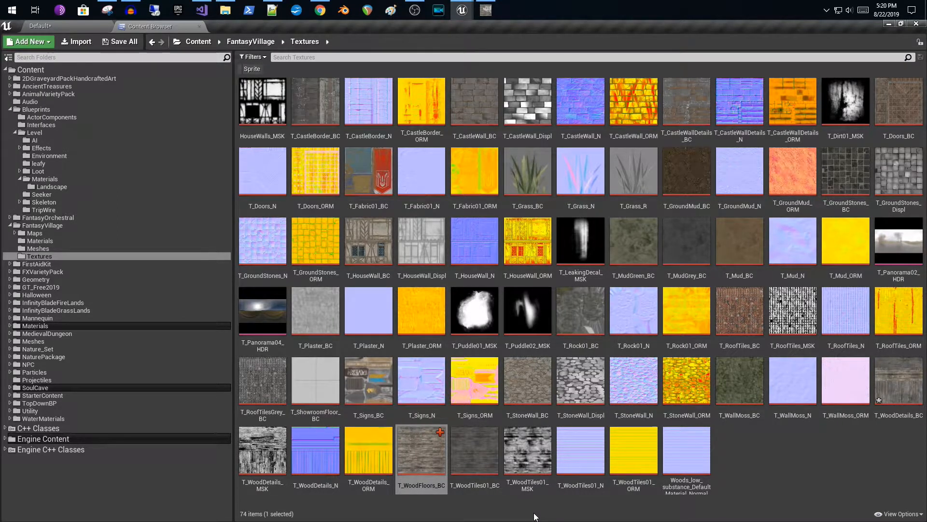
Create a material named M_Floor in the FantasyVillage Materials folder and open it for editing
click(117, 241)
click(473, 388)
right_click(474, 387)
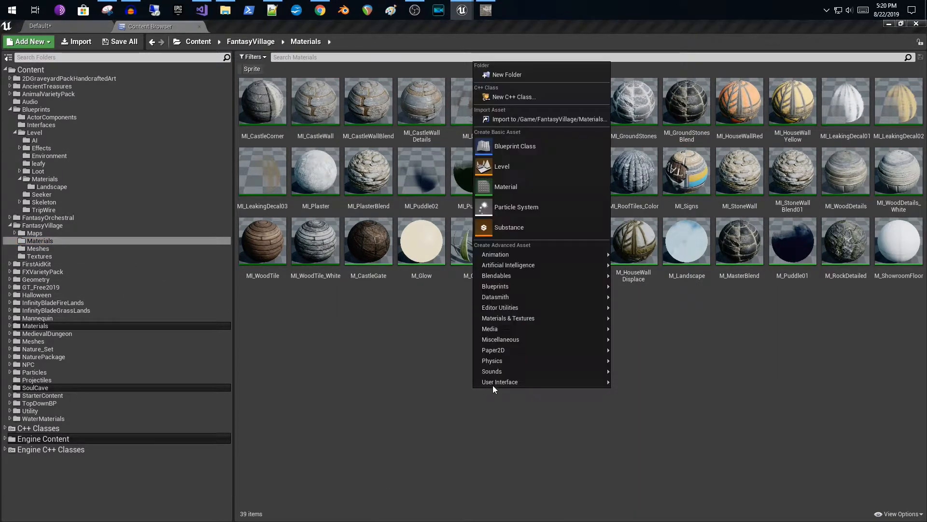
click(524, 186)
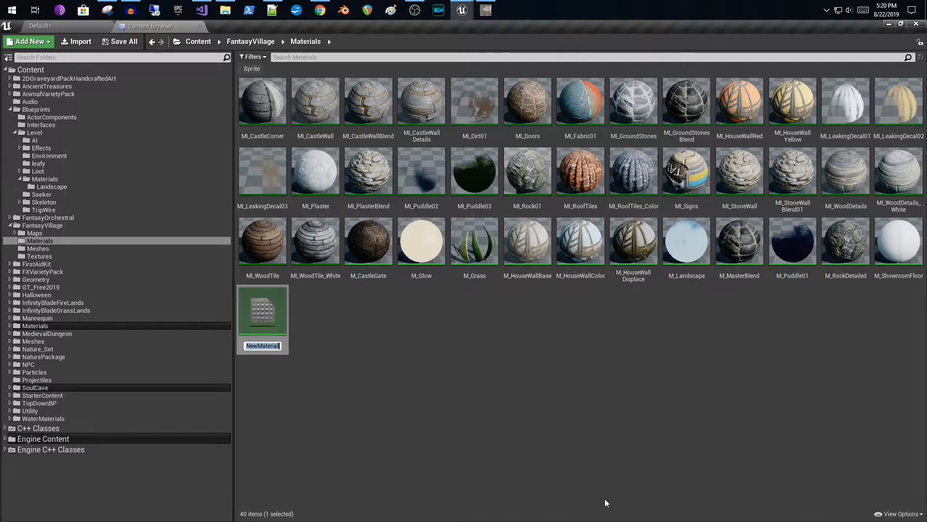
text(M_F)
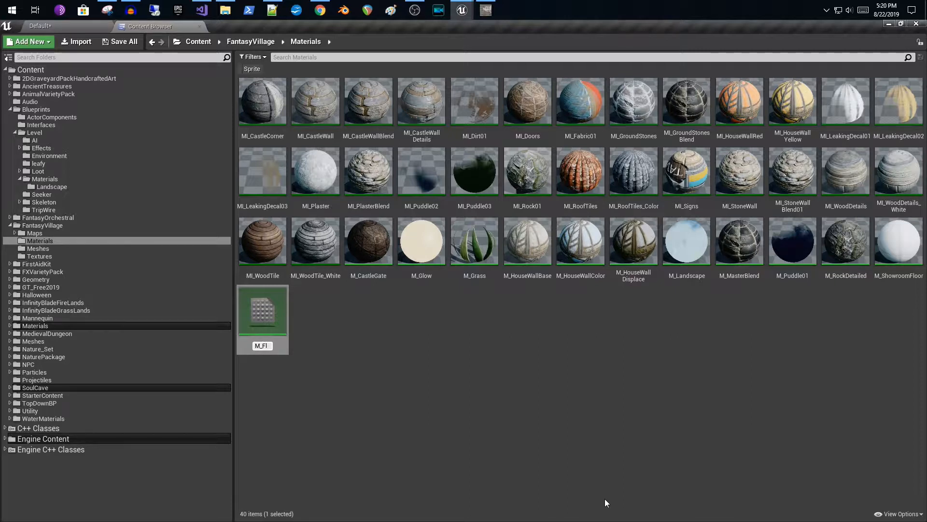
text(loor)
key(Return)
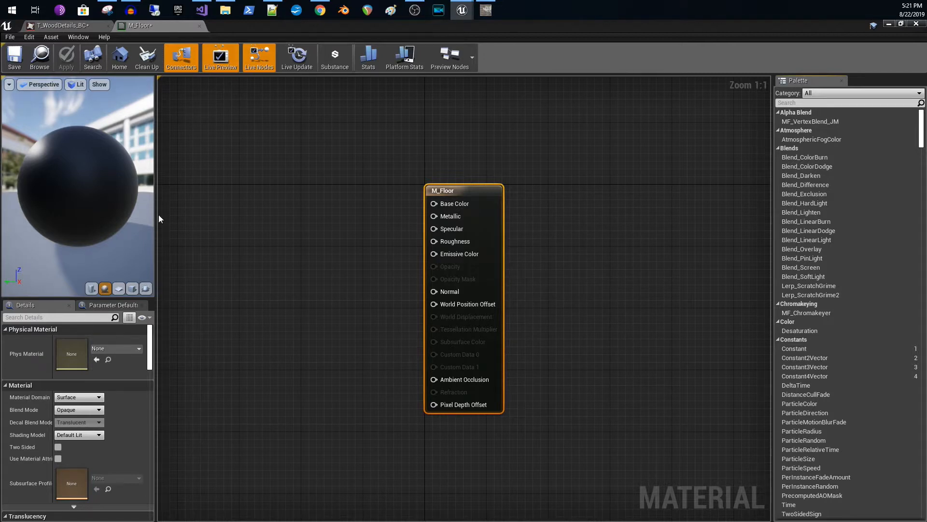
Add a T_WoodFloors_BC texture sample to the M_Floor graph and connect its RGB output to Base Color
drag(368, 0, 236, 269)
drag(448, 194, 533, 277)
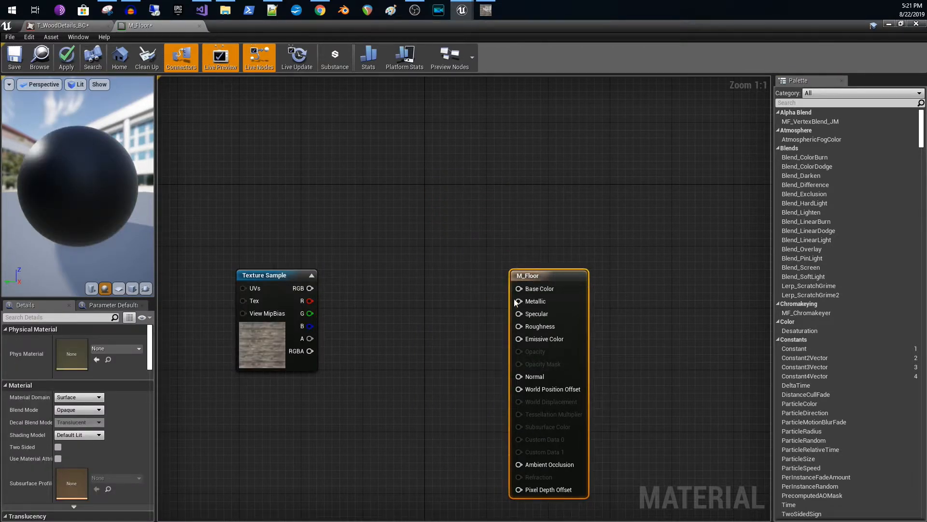
drag(286, 280, 520, 288)
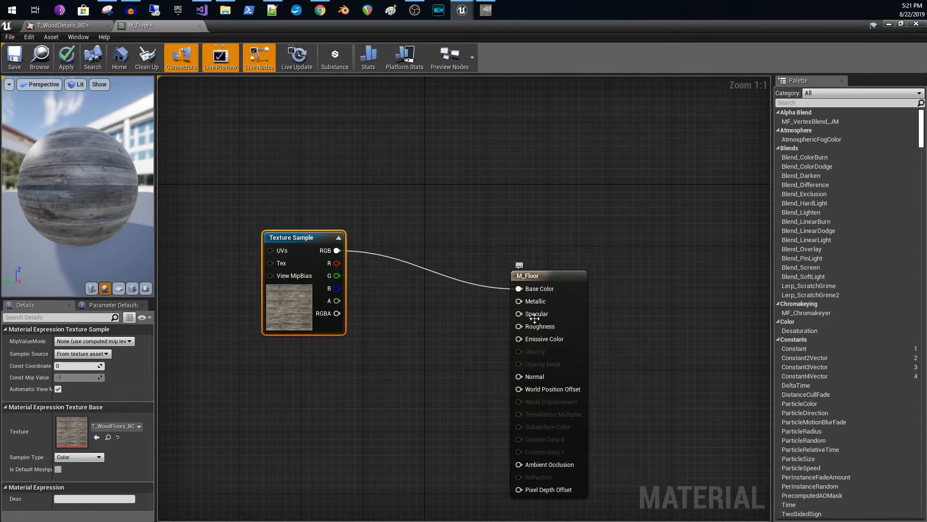
Add a Constant node with value 0 to the M_Floor graph, connected to the Metallic input
drag(520, 301, 471, 301)
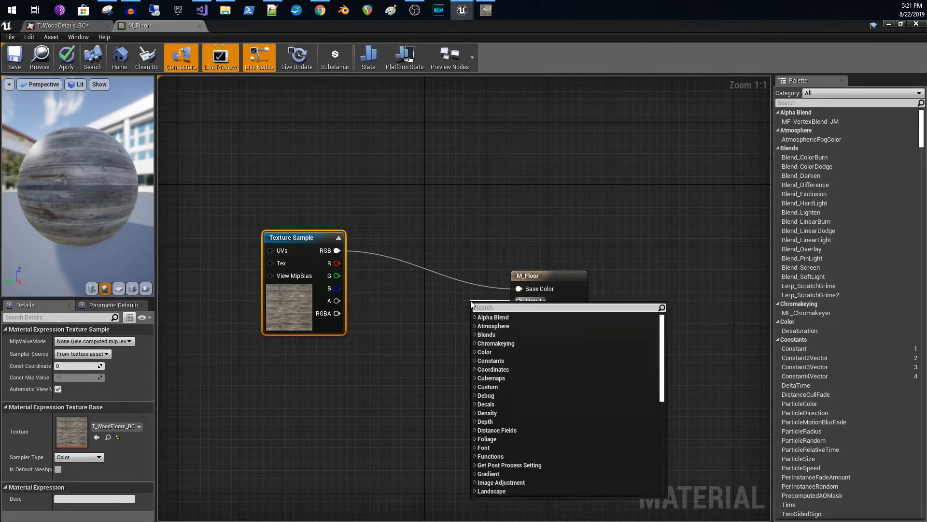
click(476, 360)
click(489, 369)
drag(481, 314, 455, 298)
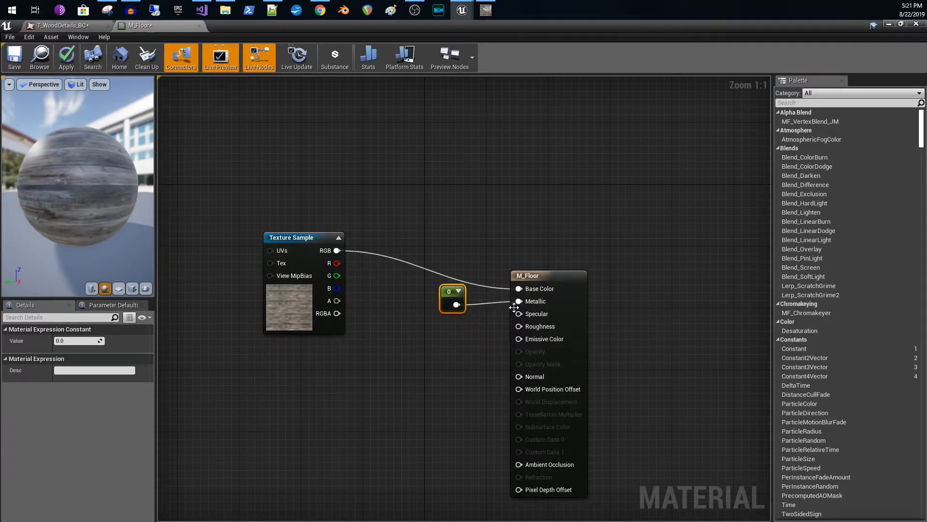
click(89, 341)
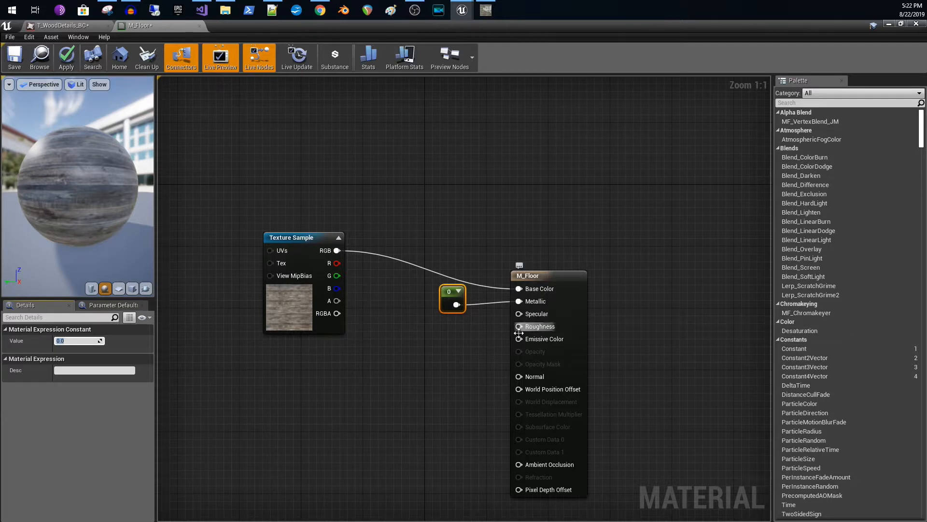
Add a second Constant node below it, connected to the Roughness input, and give it a value of 1
drag(520, 327, 447, 332)
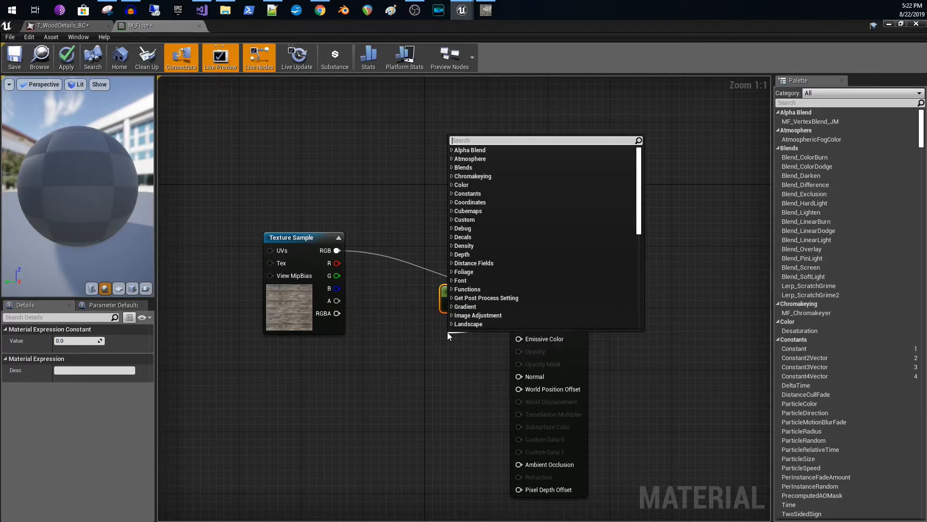
click(453, 193)
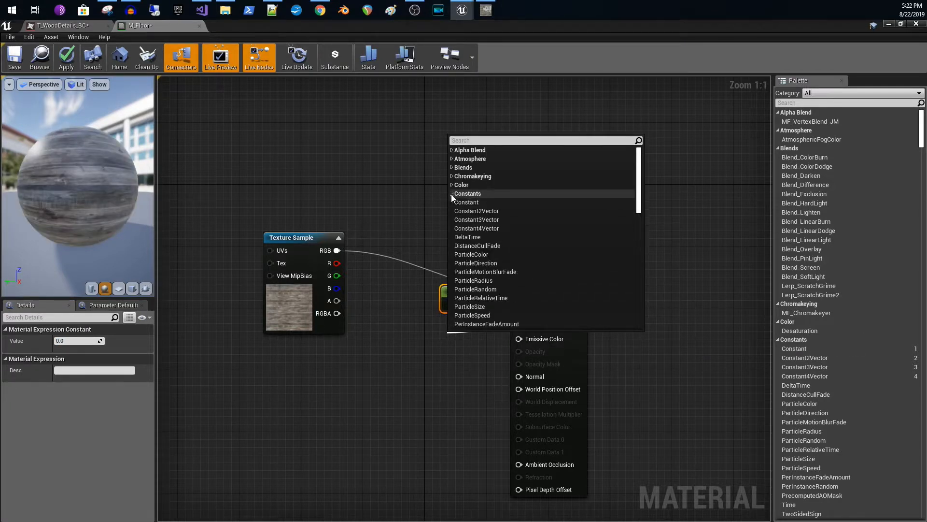
click(461, 202)
drag(454, 354, 445, 328)
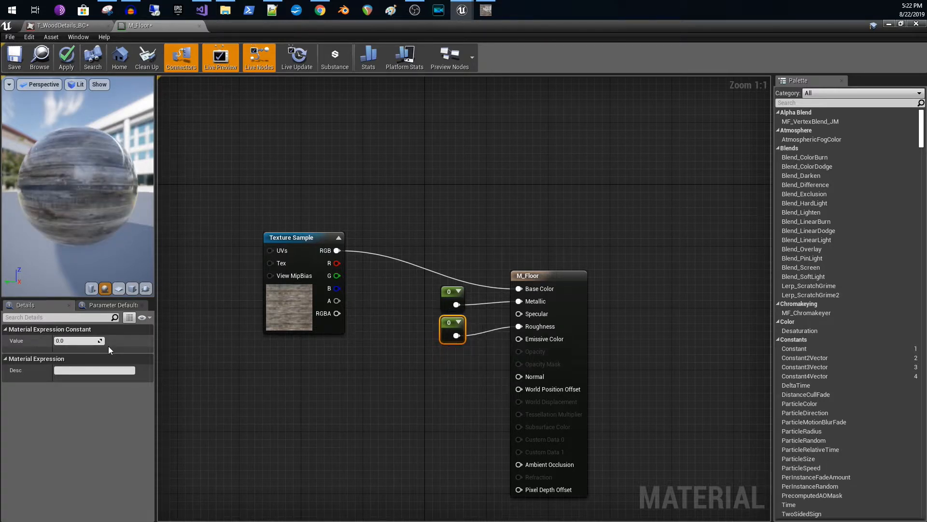
click(90, 341)
text(1)
key(Return)
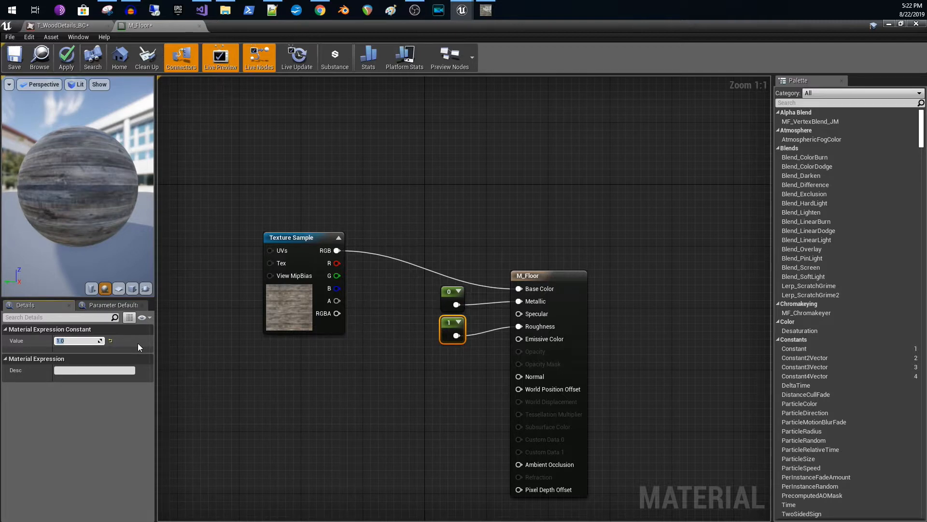
Set the Roughness constant to 0.8 and save the M_Floor material
key(BackSpace)
text(.8)
key(Return)
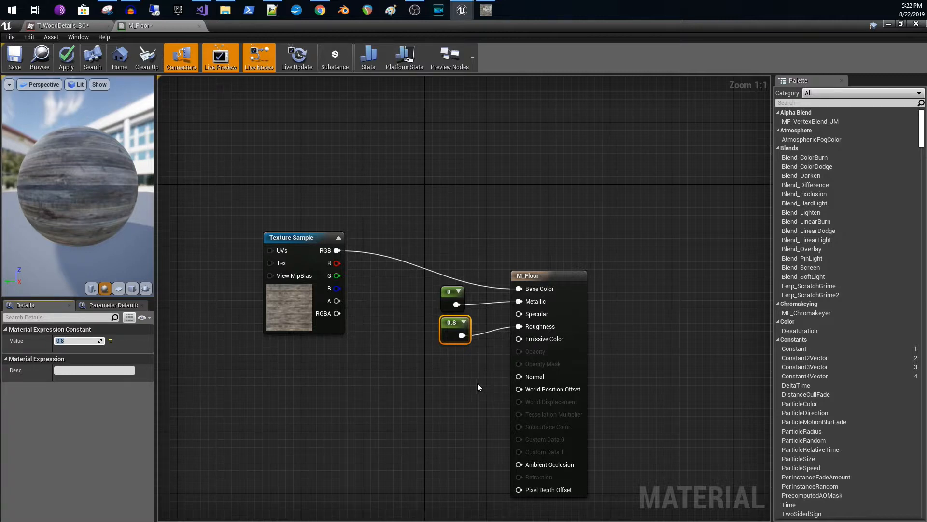
right_drag(410, 354, 533, 340)
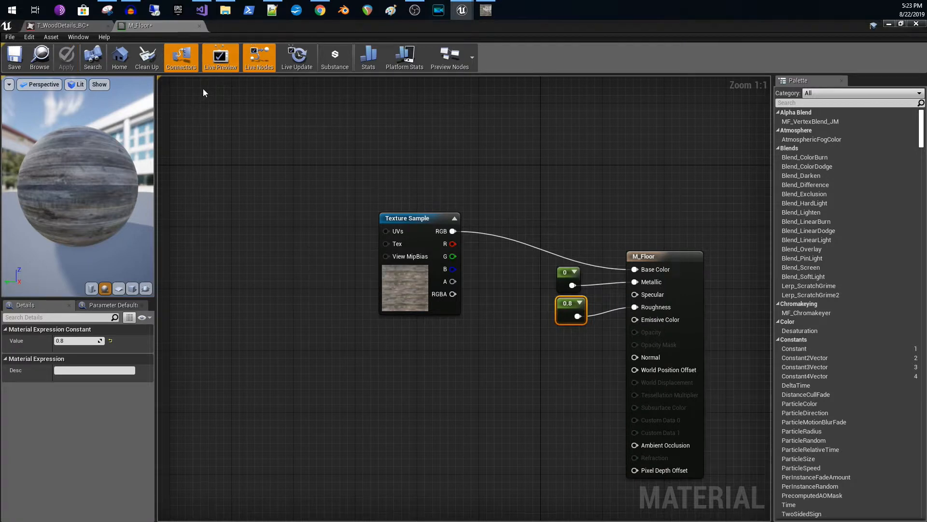
click(22, 65)
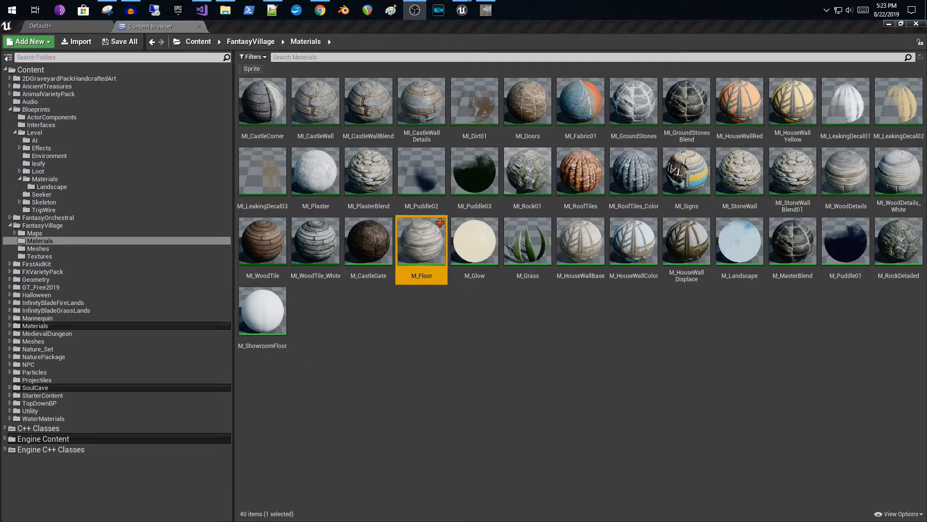
Assign the M_Floor material to Element 0 of the roof Cube in the level
click(438, 271)
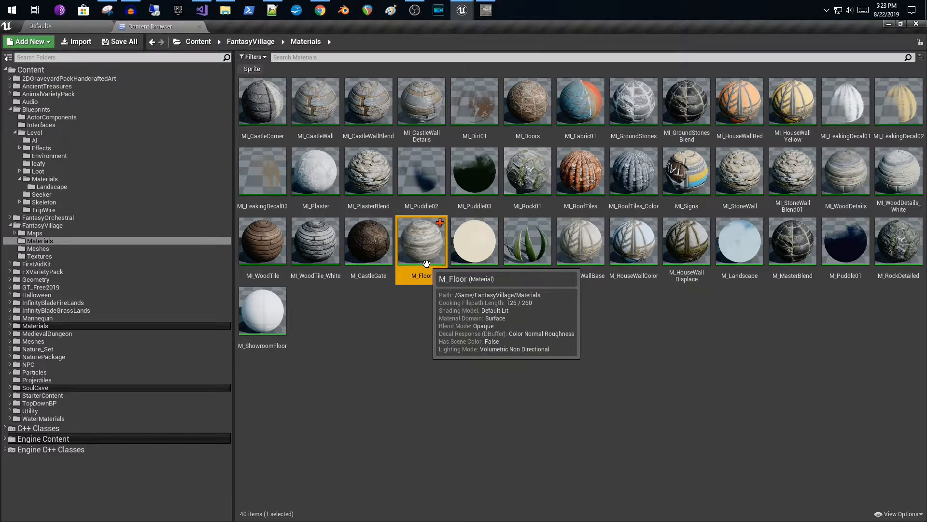
click(80, 27)
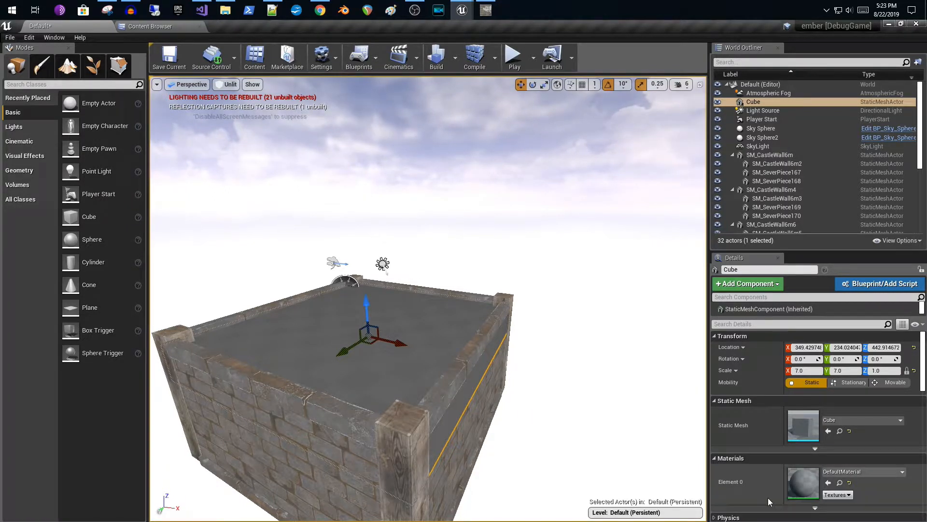
click(828, 482)
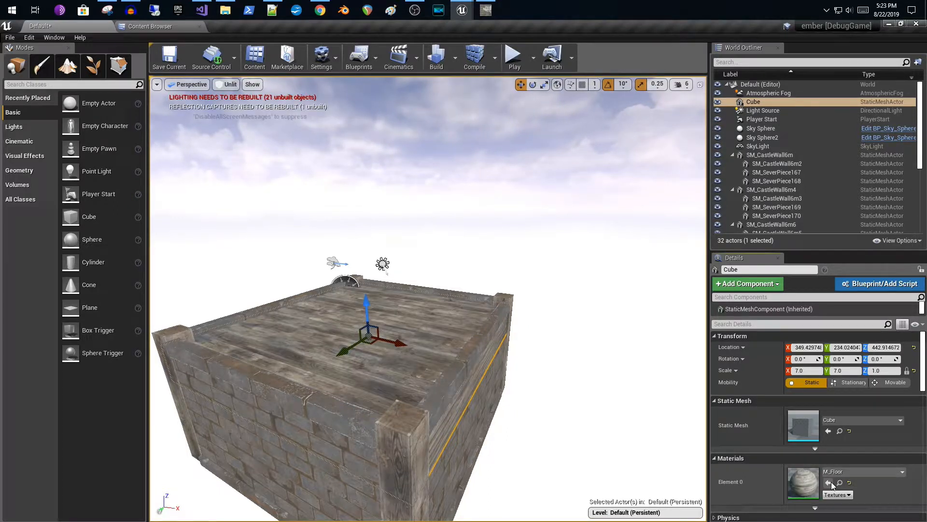
Examine the wood plank floor on the castle roof from close up, above and farther away to judge its scale
right_drag(628, 432, 492, 429)
scroll(427, 299, down, 3)
right_drag(570, 430, 623, 429)
drag(524, 430, 547, 379)
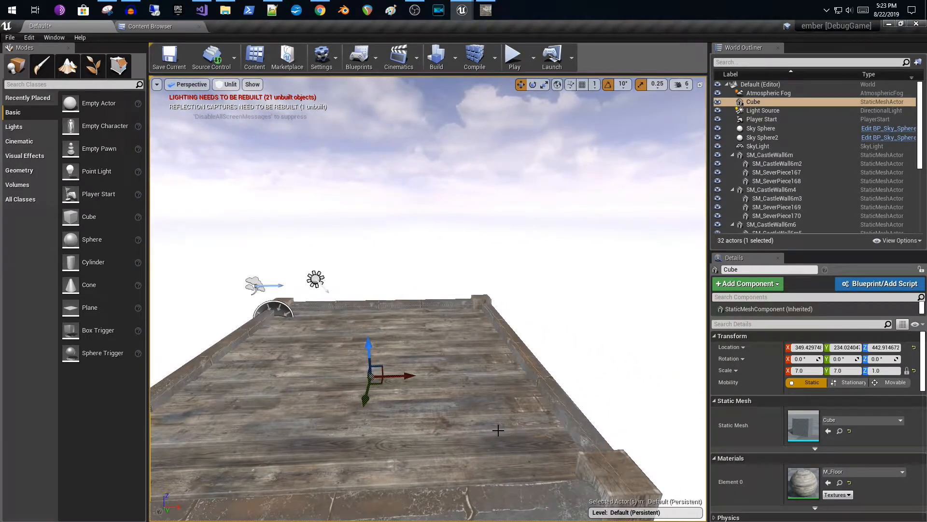
drag(547, 379, 513, 437)
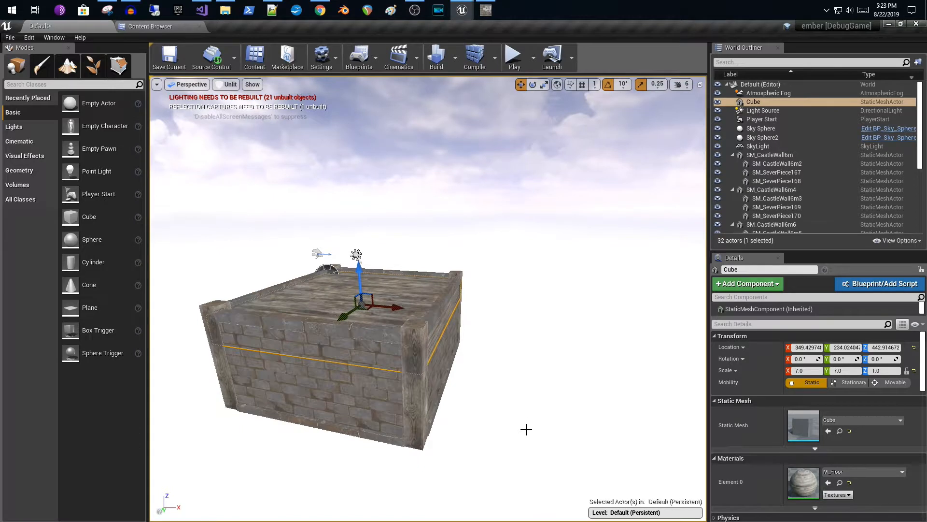
right_drag(555, 422, 516, 395)
drag(515, 395, 519, 355)
right_drag(563, 429, 585, 461)
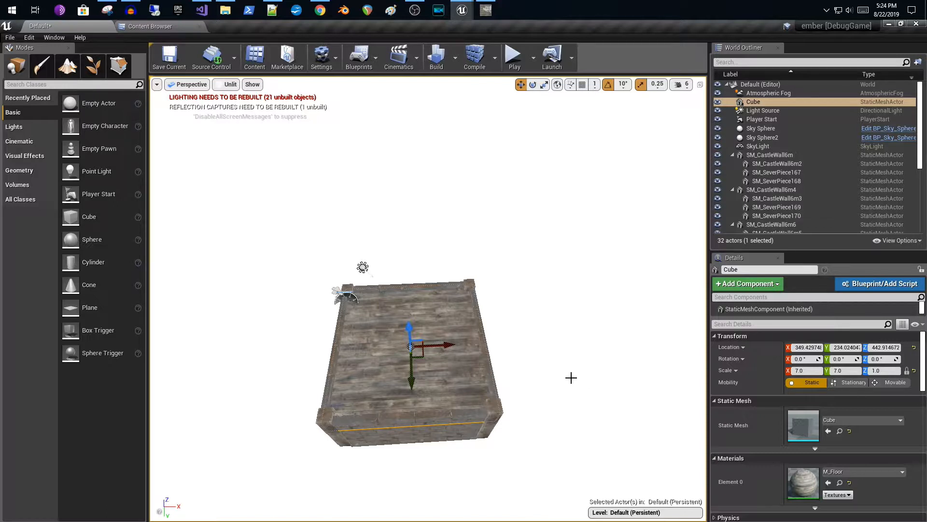
key(w)
right_drag(584, 397, 582, 367)
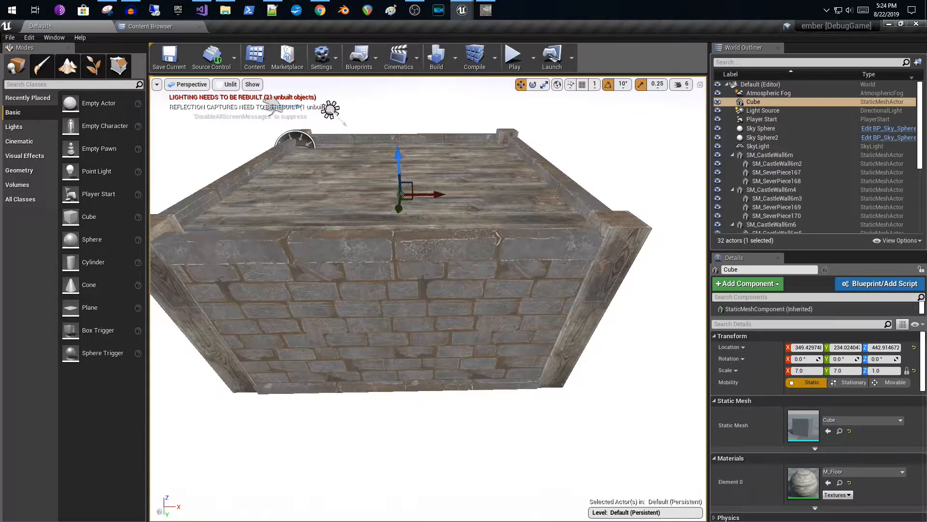
key(e)
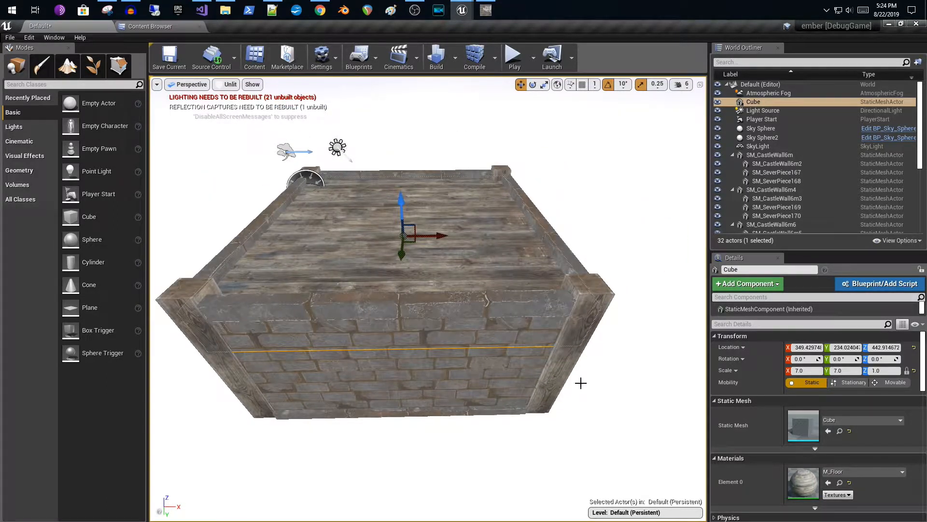
right_drag(616, 374, 600, 330)
key(w)
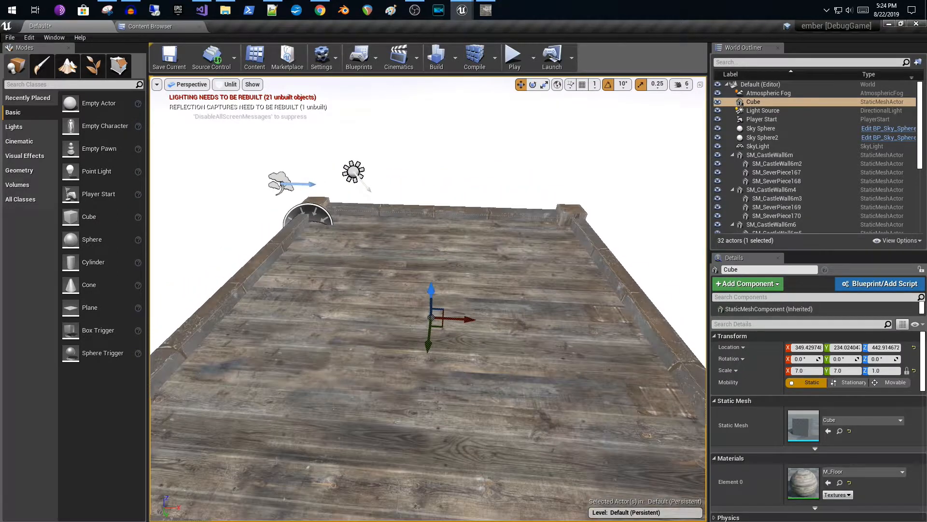
drag(599, 329, 620, 330)
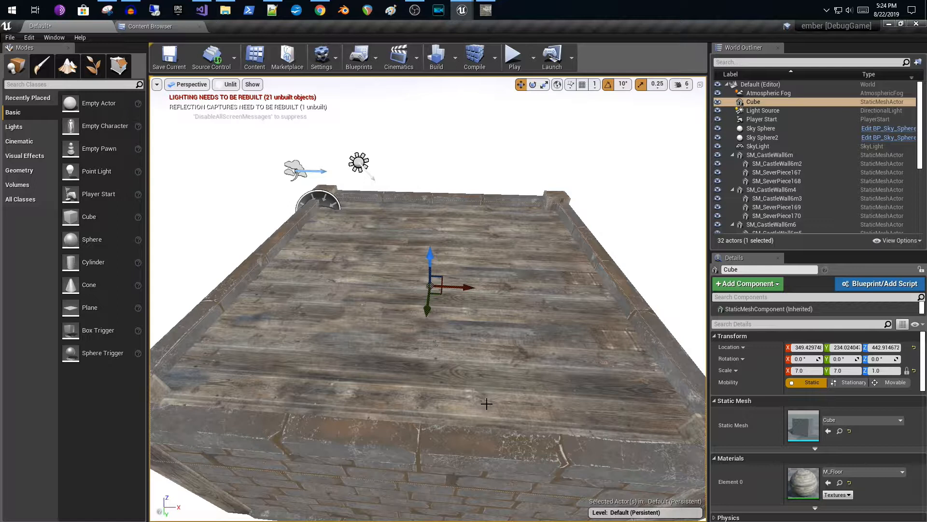
scroll(427, 300, down, 3)
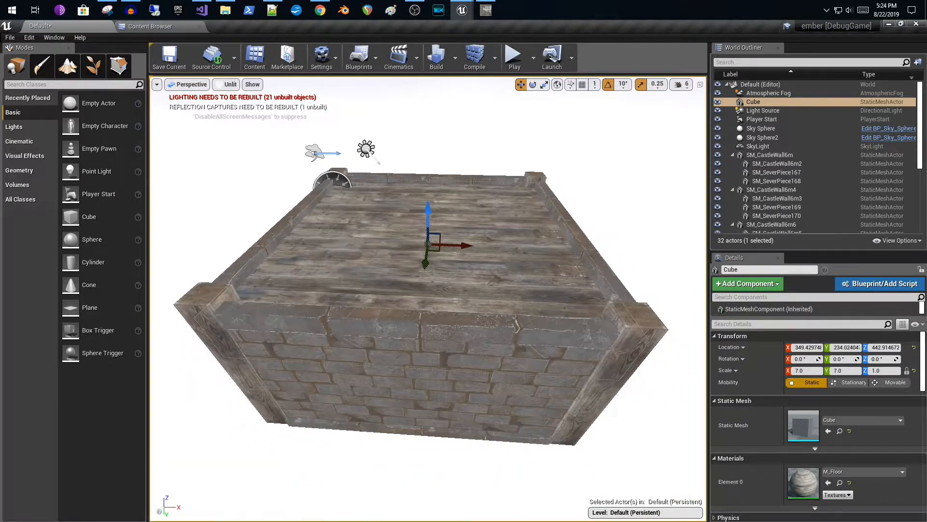
scroll(480, 397, up, 3)
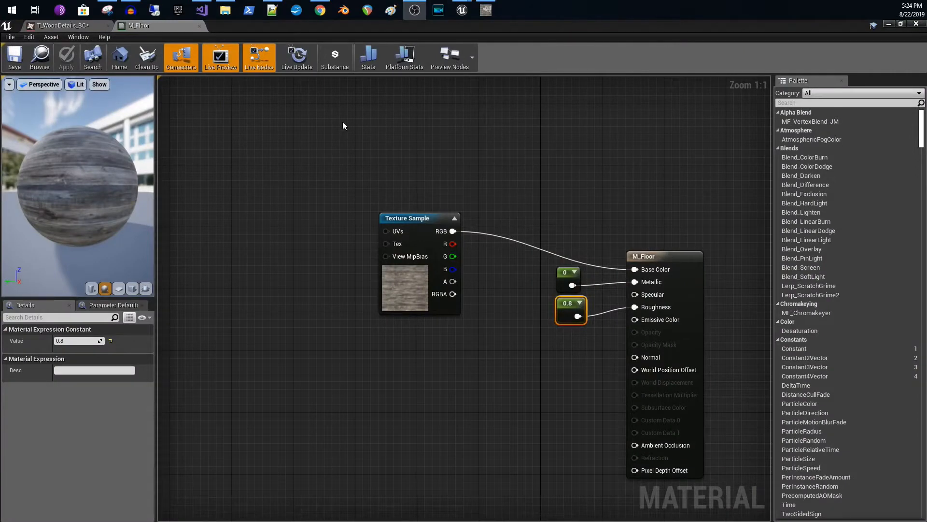
Add a TextureCoordinate node to the M_Floor graph and connect it to the UVs input of the Texture Sample
right_drag(300, 183, 445, 212)
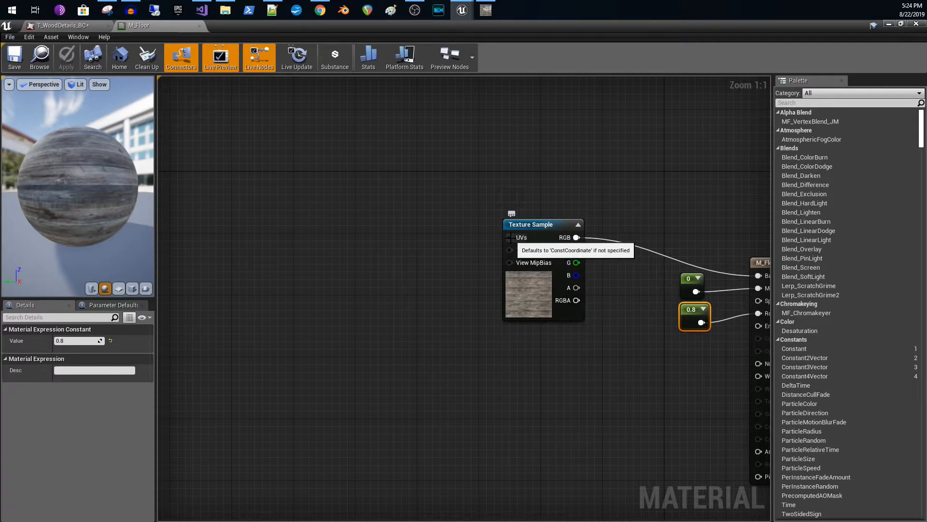
right_click(362, 218)
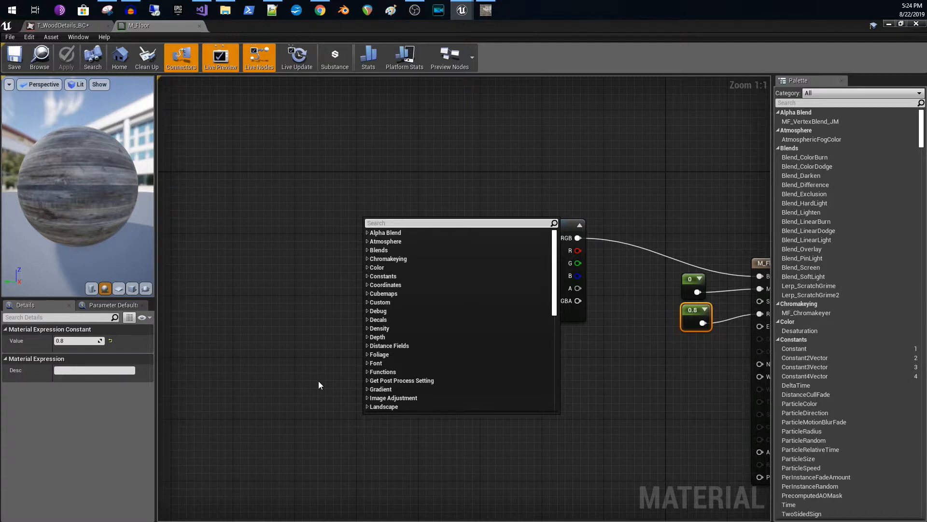
text(t)
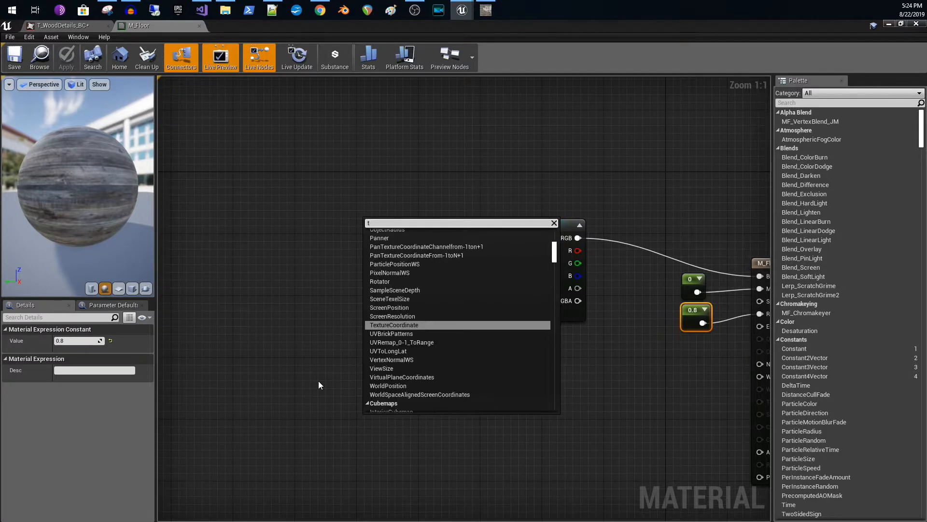
text(ex)
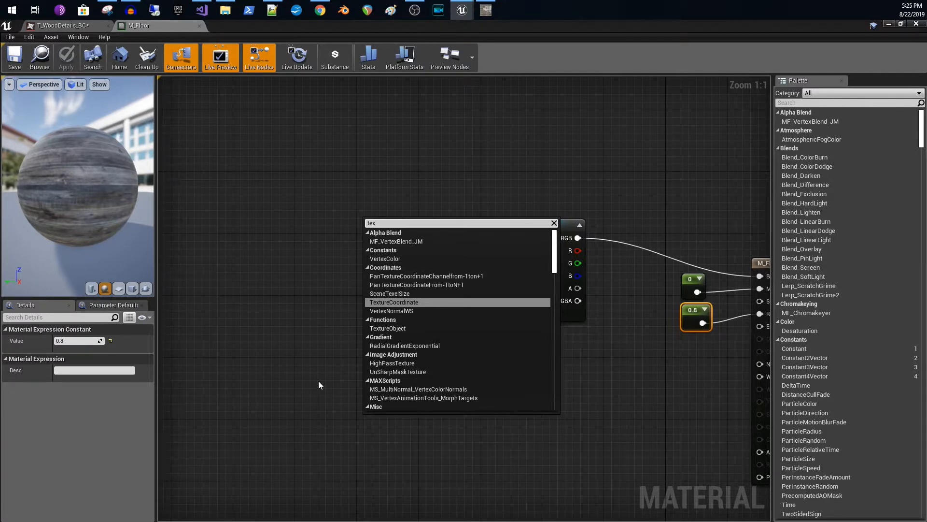
key(Return)
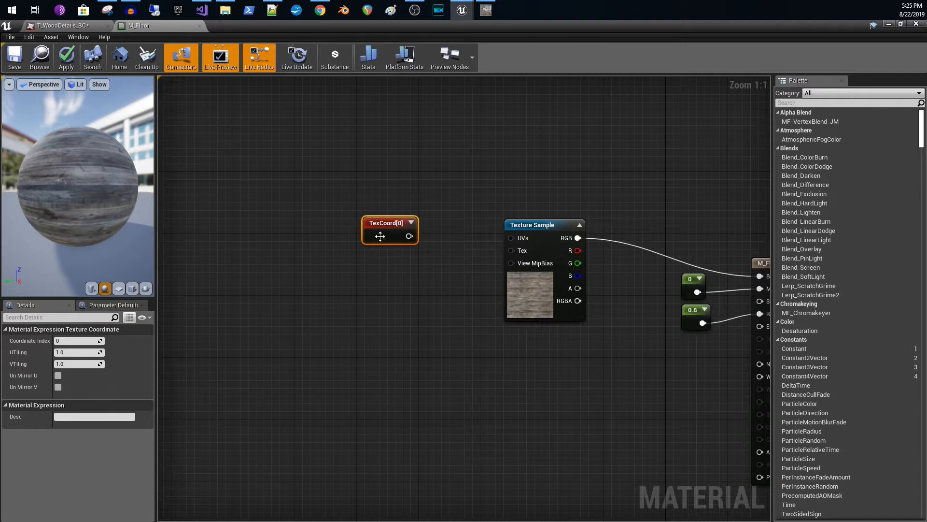
drag(372, 230, 328, 209)
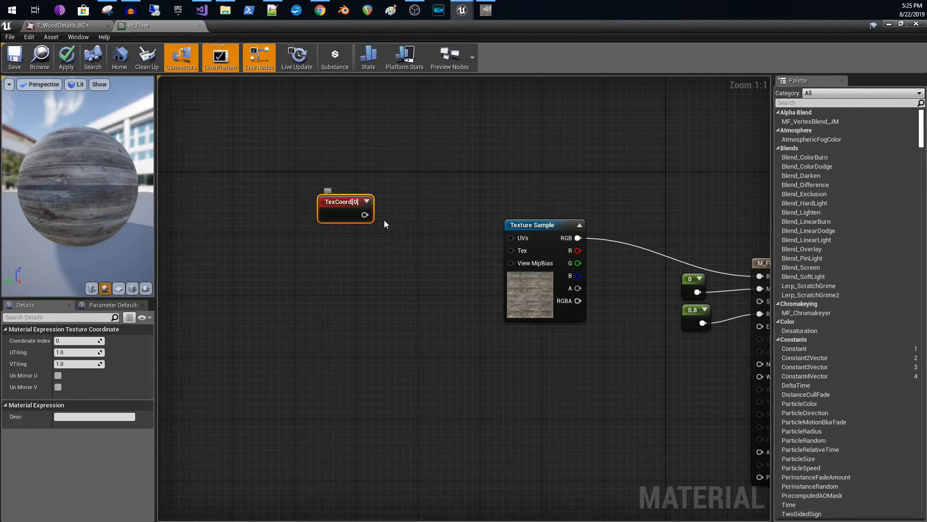
drag(365, 215, 518, 239)
drag(354, 215, 417, 231)
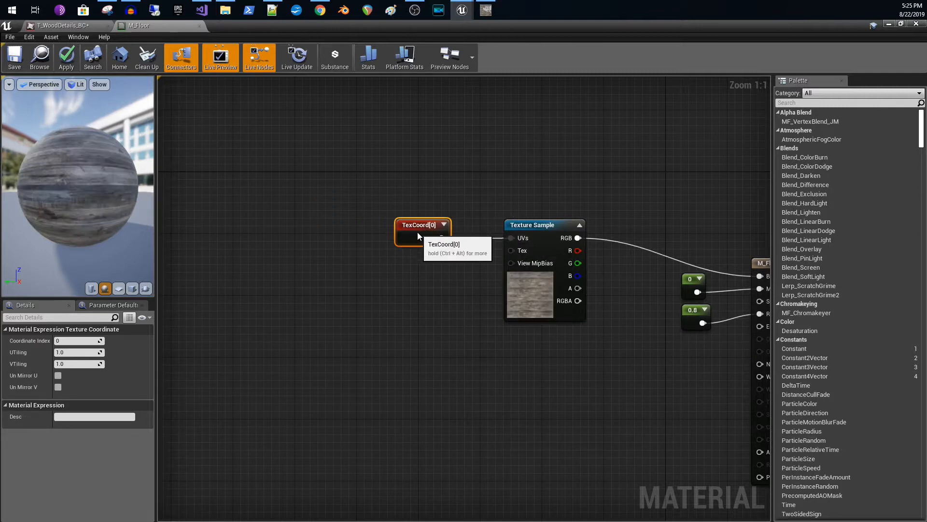
Preview the material on a cube and set the texture coordinate's UTiling and VTiling to 0.5
click(133, 289)
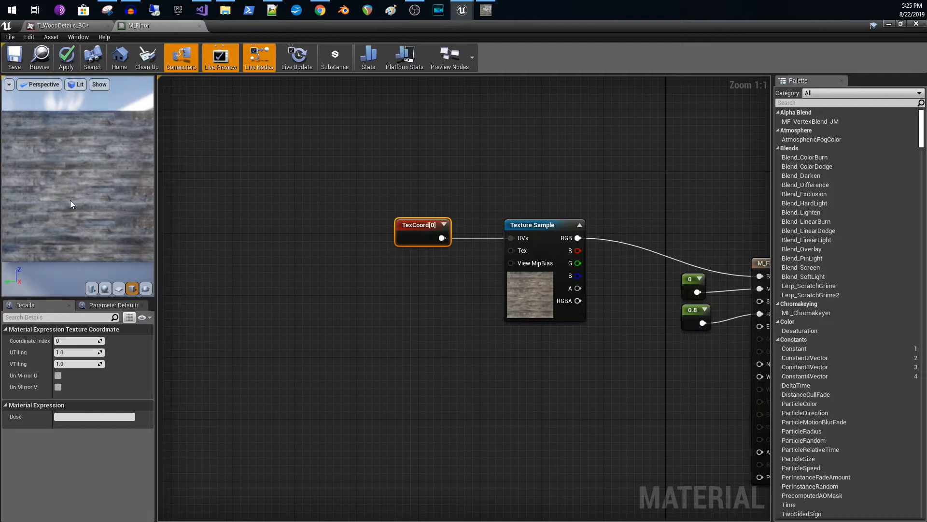
click(68, 353)
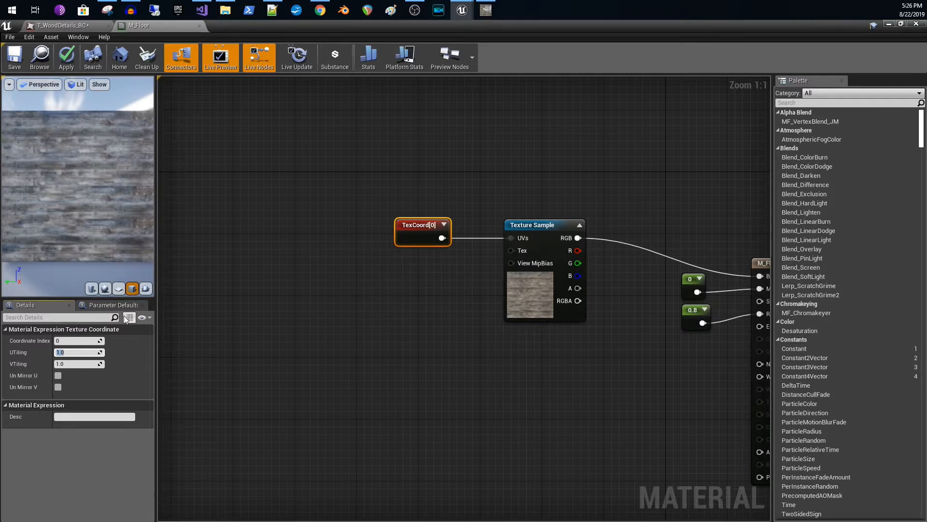
text(.5)
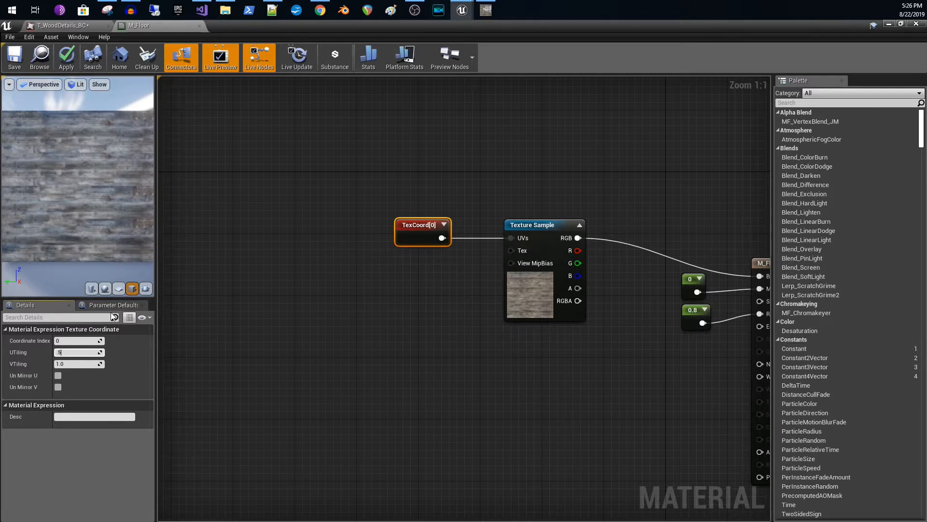
key(Tab)
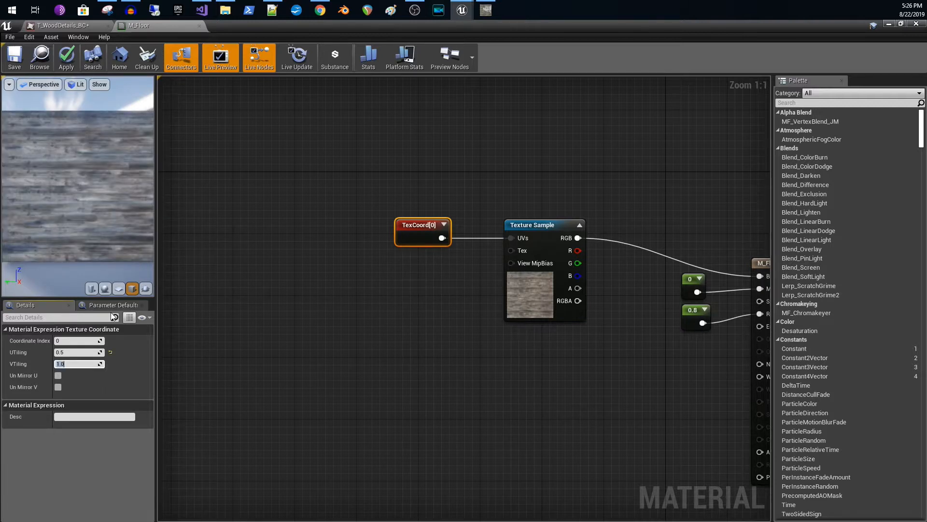
text(.5)
key(Return)
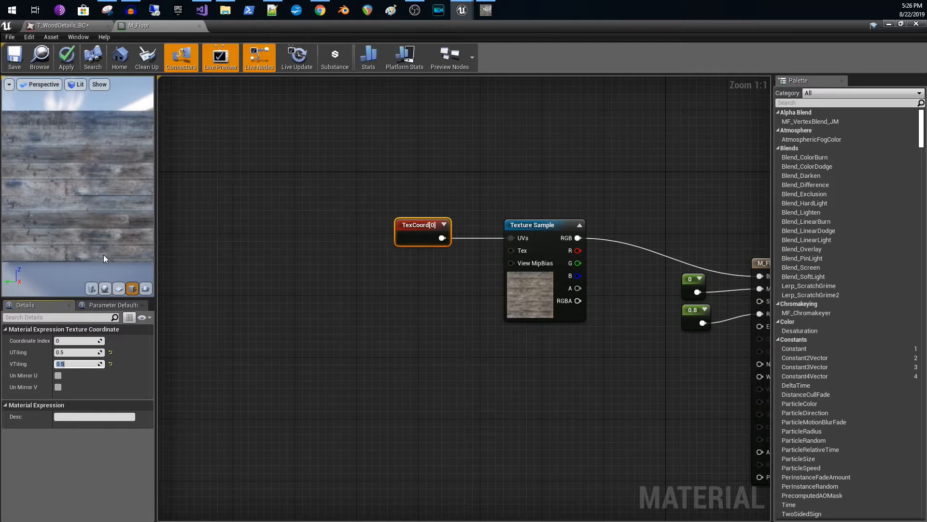
Change the texture coordinate's VTiling to 0.1
key(BackSpace)
text(.1)
key(Return)
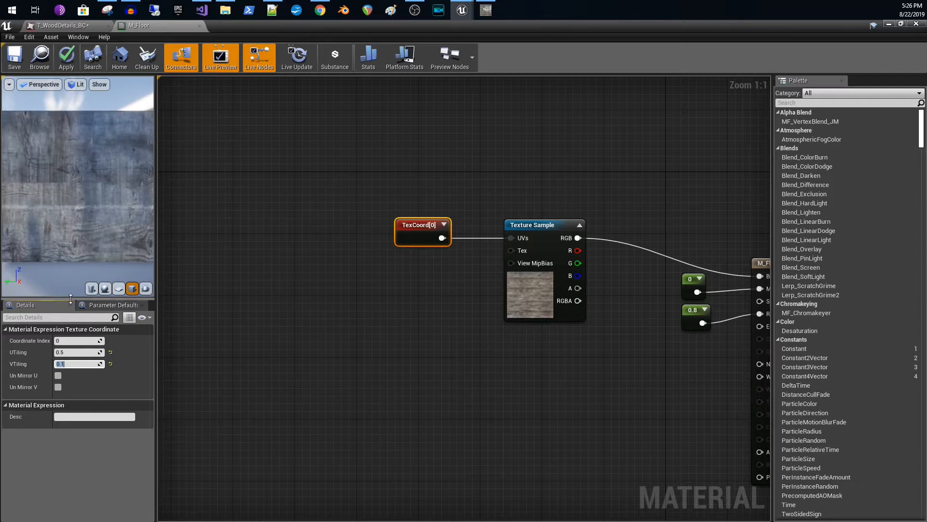
Set the texture coordinate's UTiling to 0.1
click(73, 352)
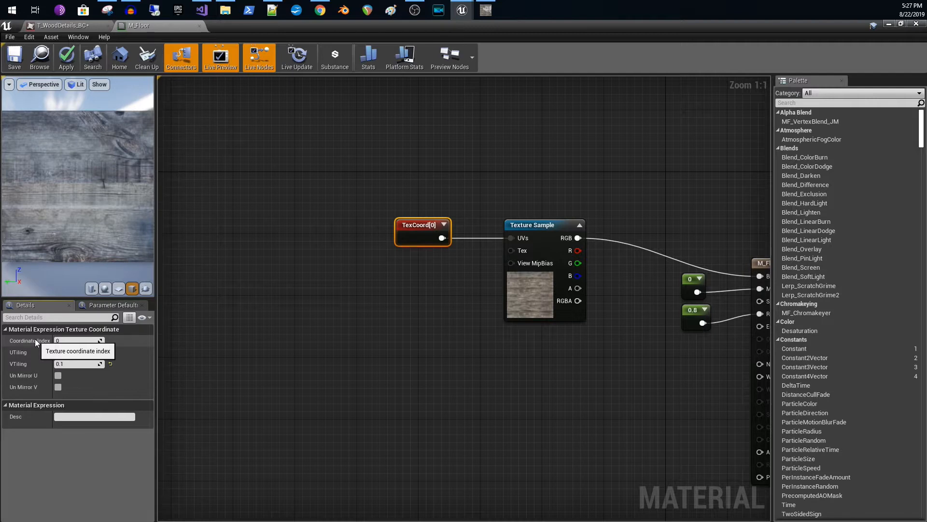
key(Tab)
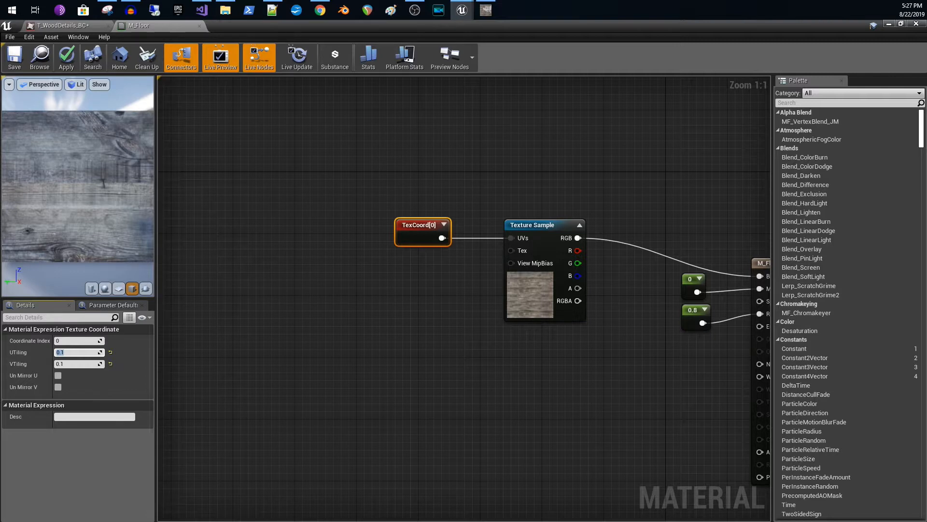
key(Return)
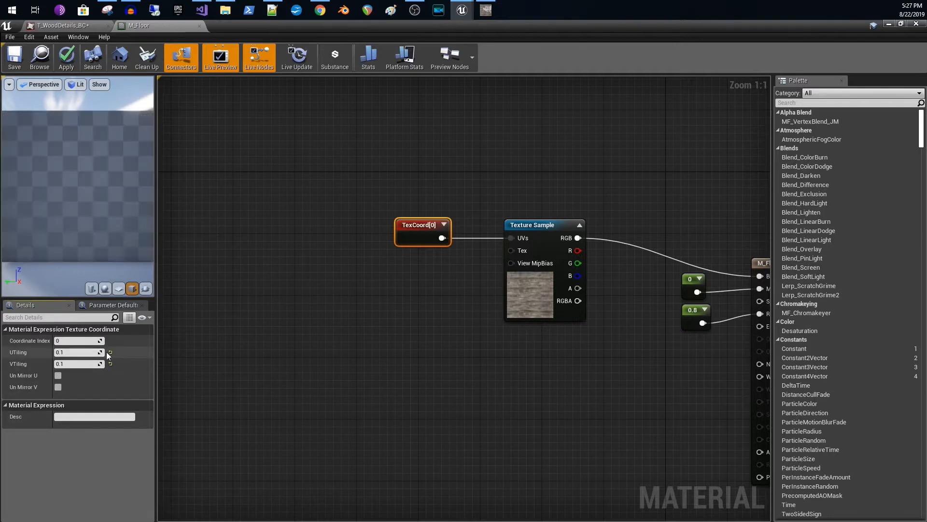
Reset the texture coordinate's UTiling and VTiling to their default of 1.0
click(111, 352)
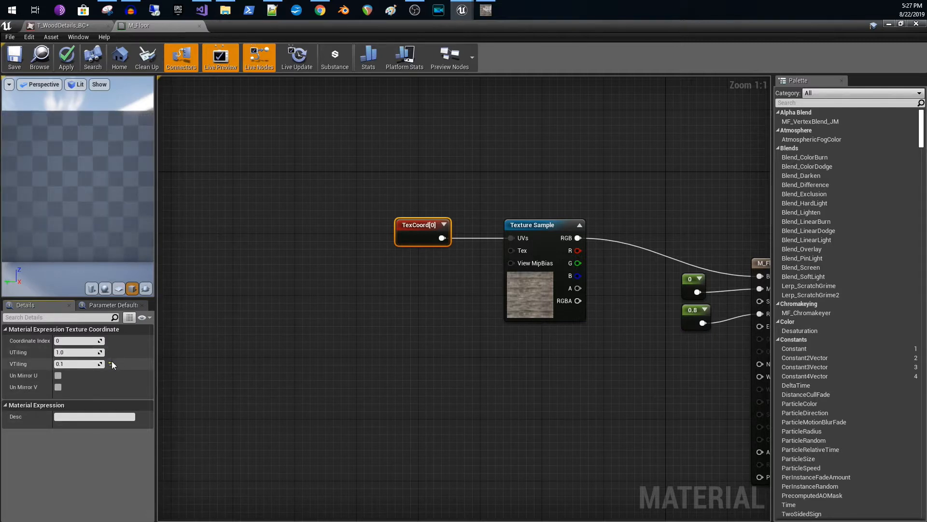
click(111, 363)
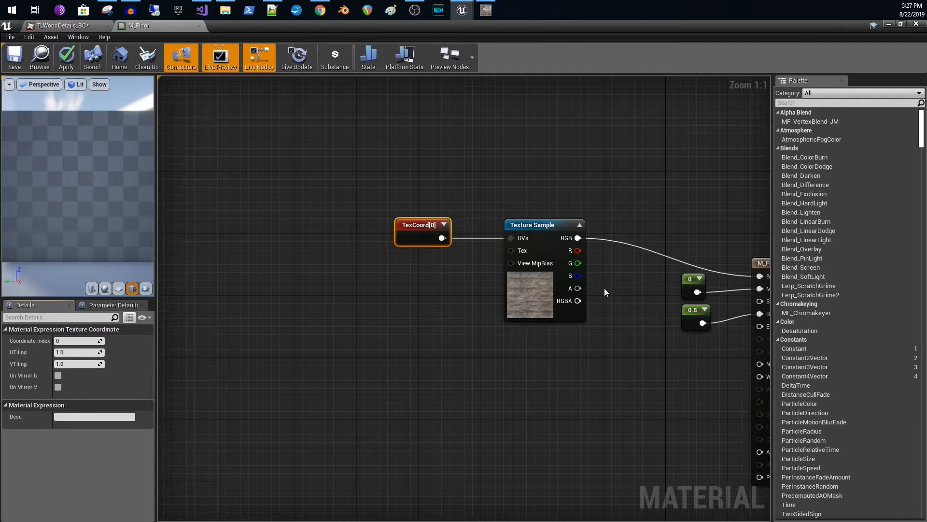
Insert a Multiply node between the TexCoord node's output and the Texture Sample's UVs input
mouse_move(414, 225)
mouse_down()
mouse_move(343, 226)
mouse_move(376, 240)
mouse_move(409, 238)
mouse_up()
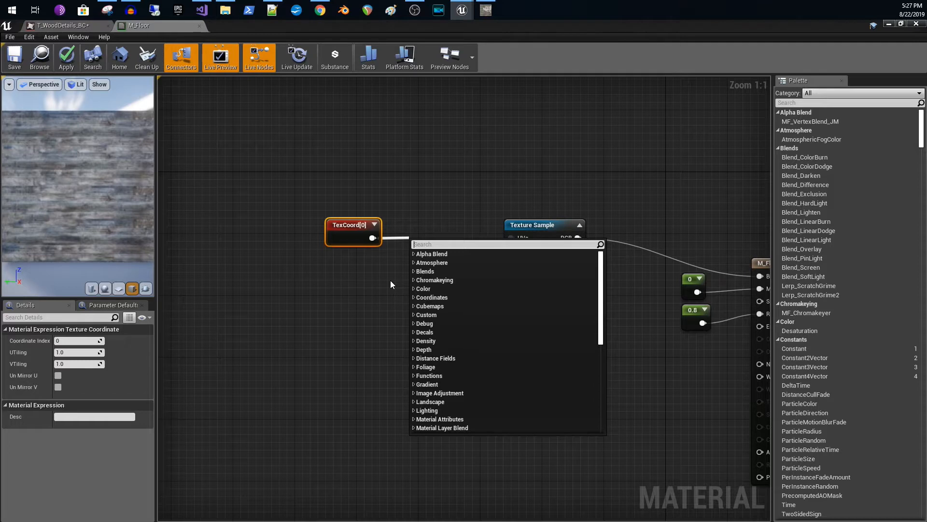
text(/)
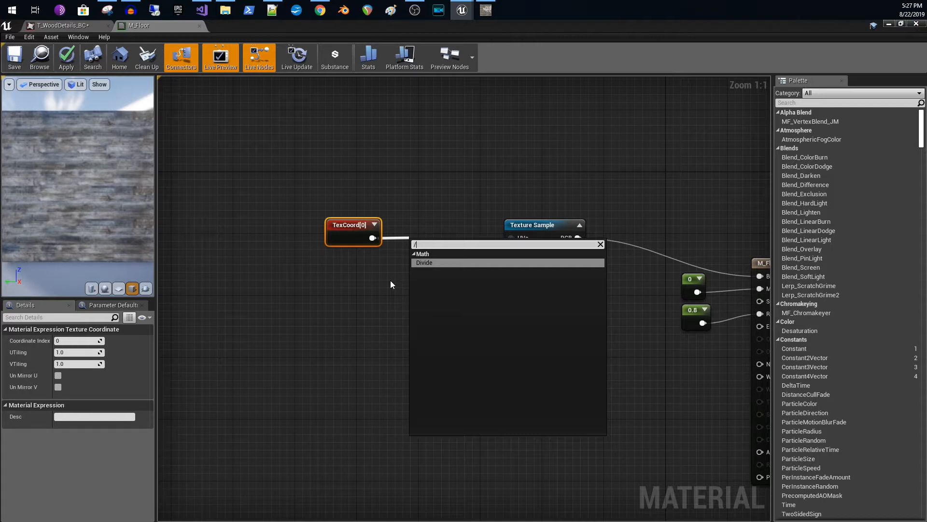
key(BackSpace)
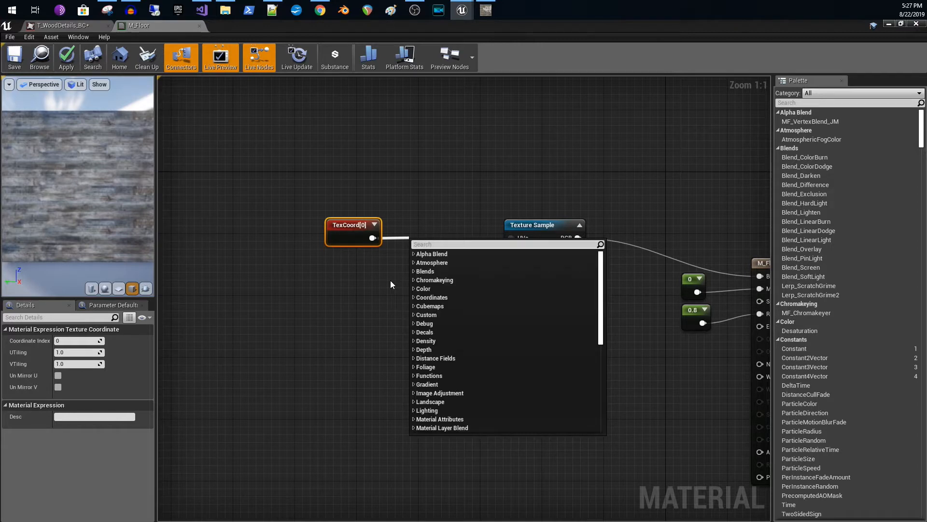
text(m)
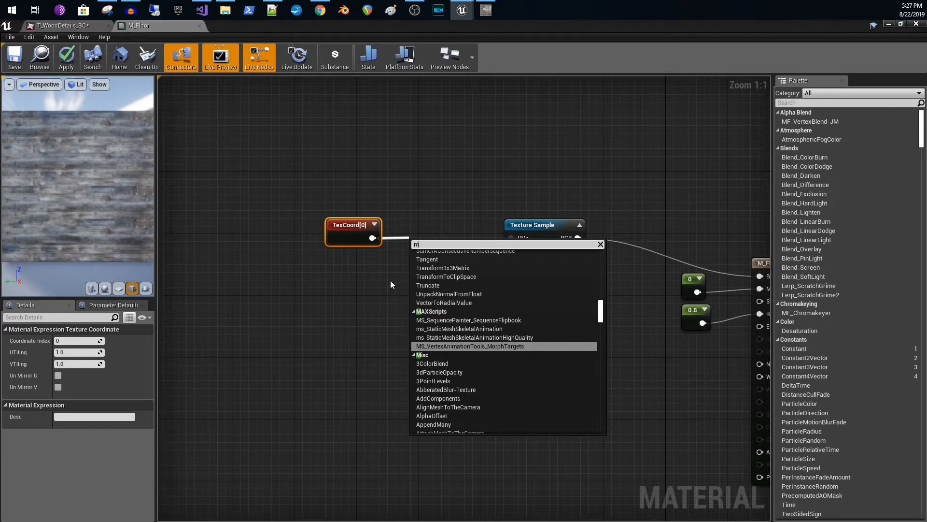
text(u)
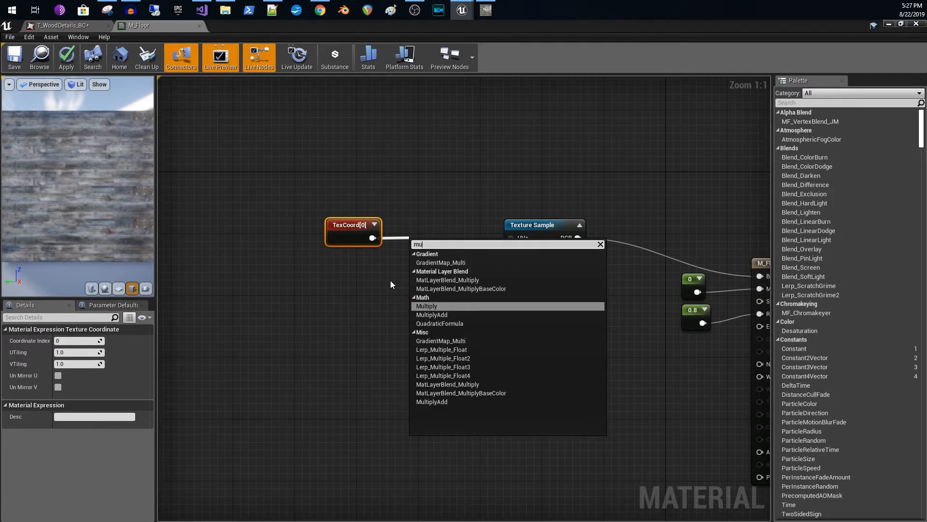
key(Return)
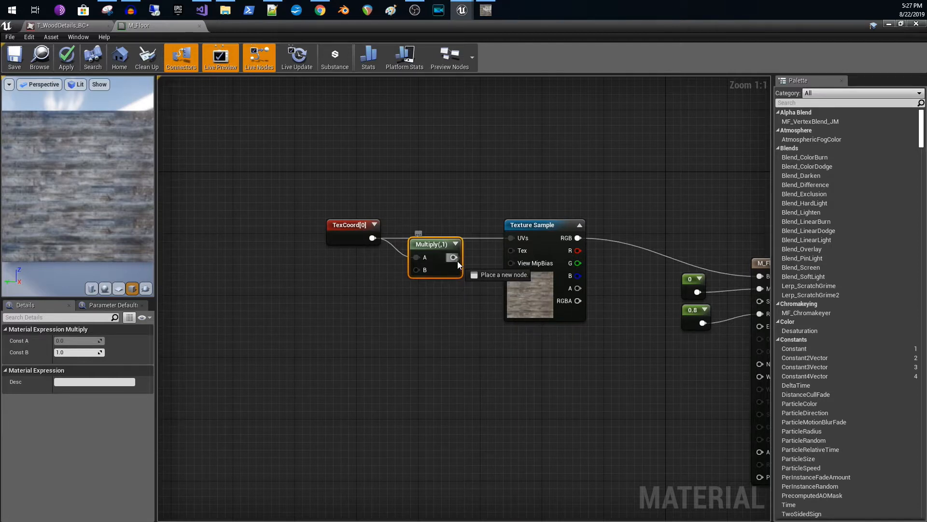
click(524, 251)
drag(453, 259, 517, 240)
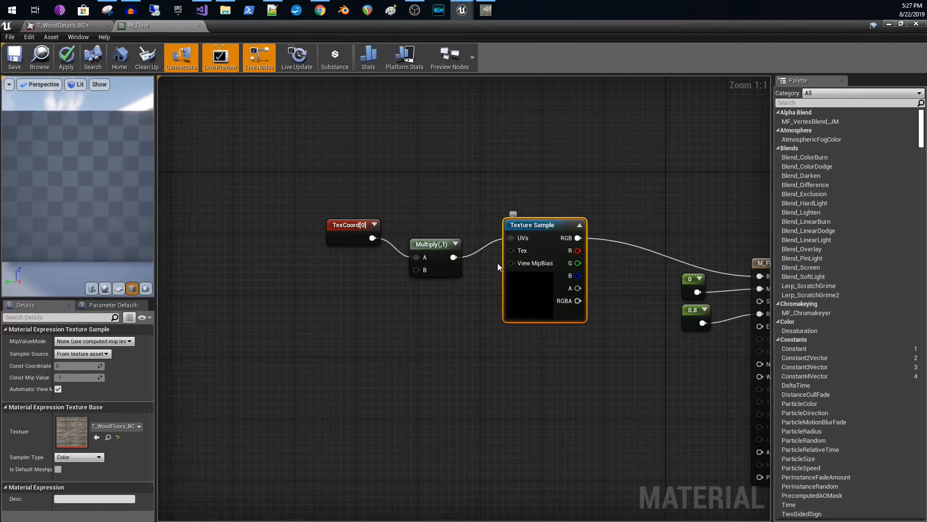
Try different Const B values on the Multiply node, ending at about 0.238
click(438, 256)
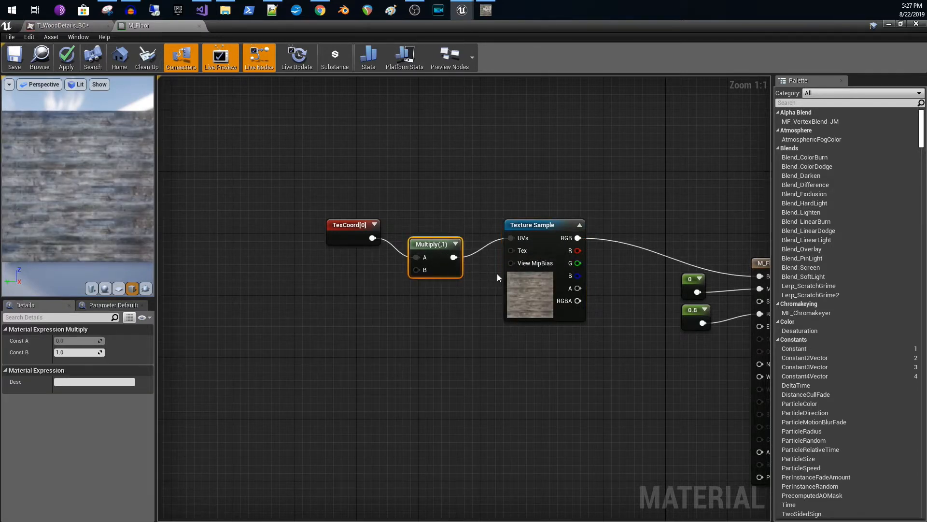
mouse_move(77, 352)
mouse_down()
mouse_move(69, 352)
mouse_move(81, 352)
mouse_up()
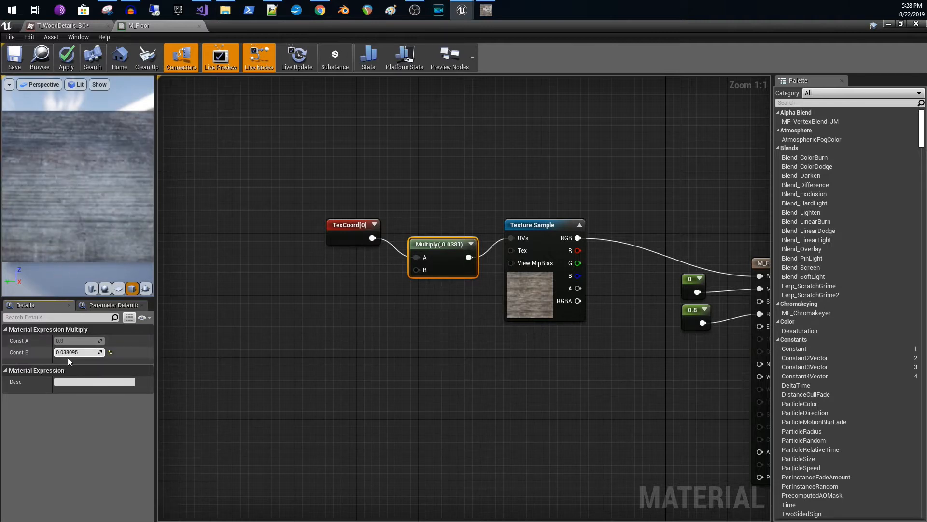
drag(74, 352, 84, 352)
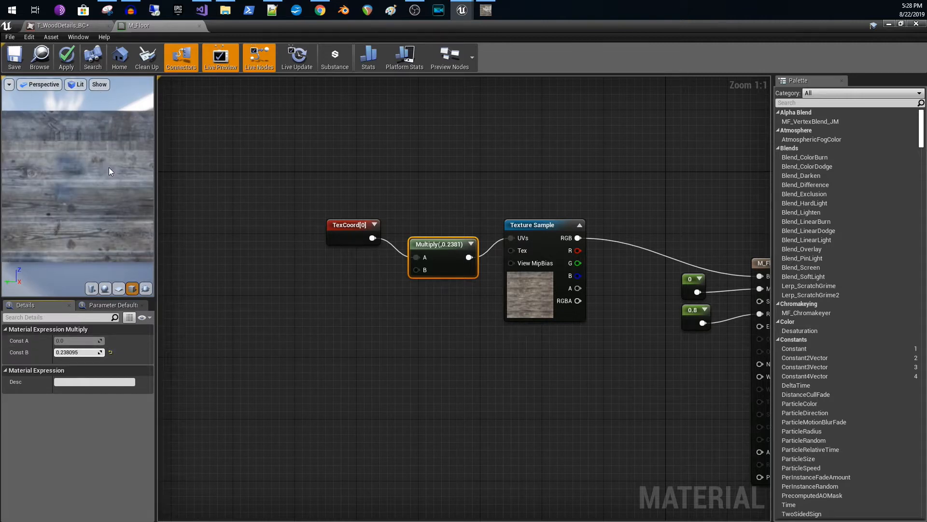
Feed the Multiply node's B input with a new Constant node and convert it to a parameter named Scale
drag(417, 270, 365, 289)
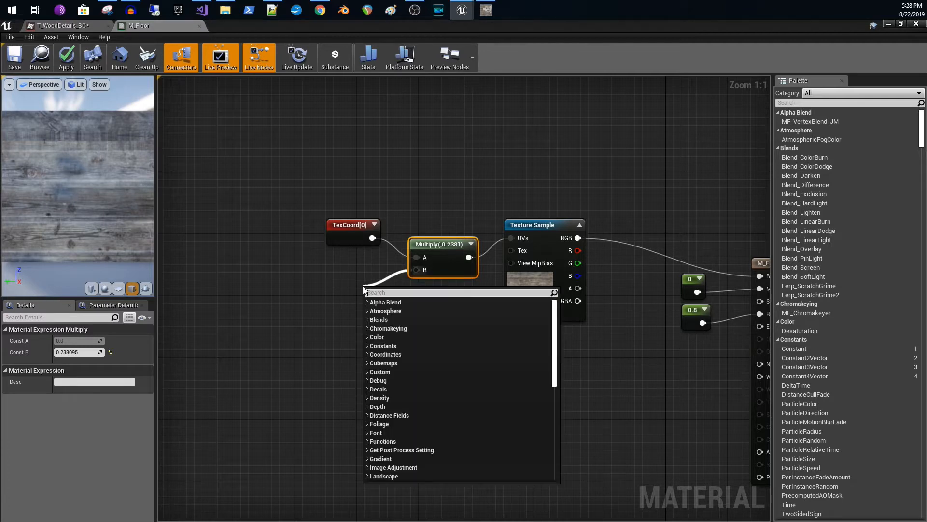
click(366, 346)
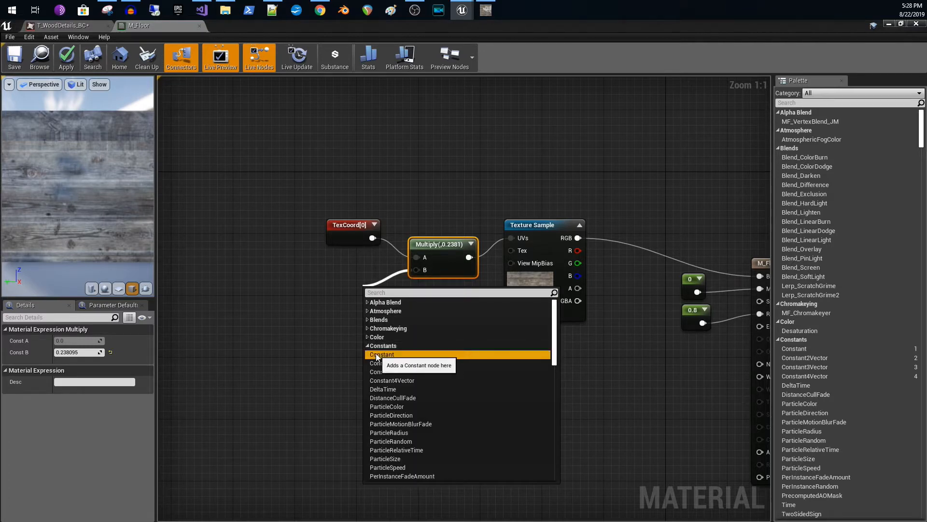
click(378, 355)
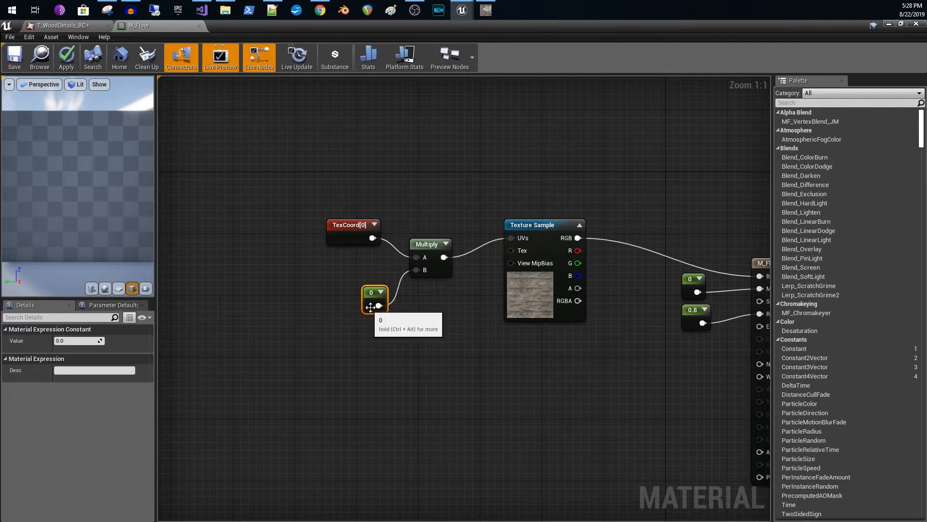
right_drag(369, 295, 372, 296)
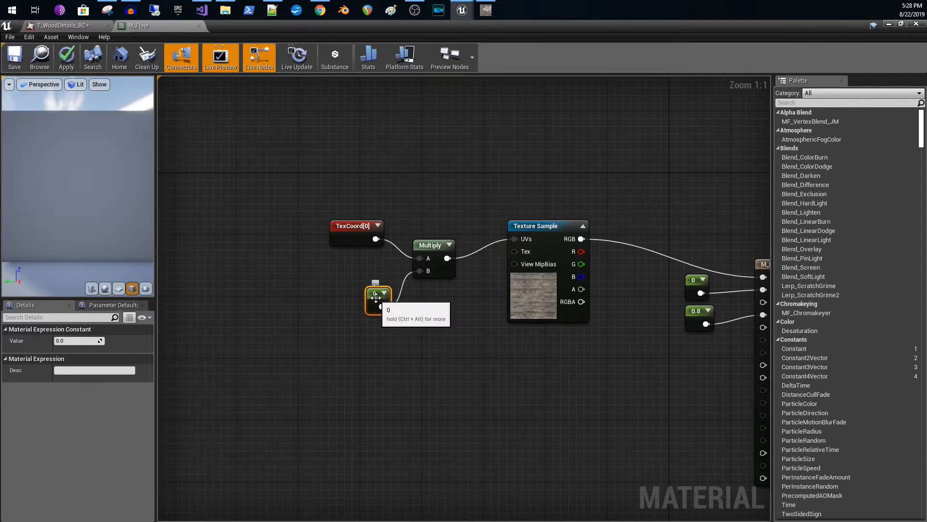
right_click(376, 298)
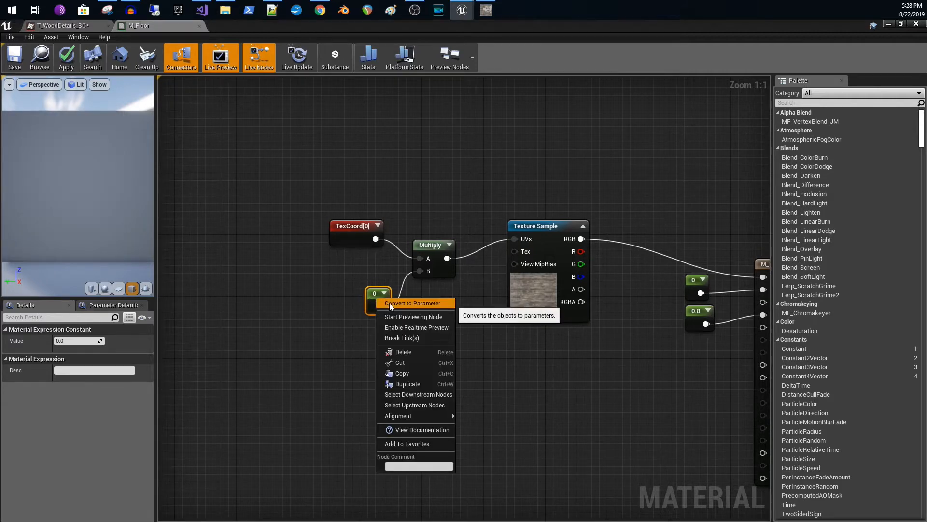
click(393, 303)
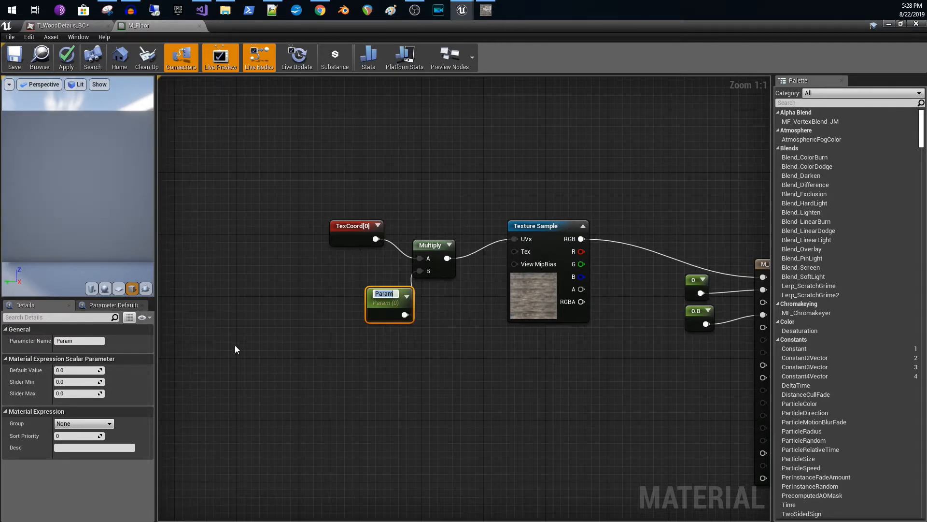
text(Scale)
key(Return)
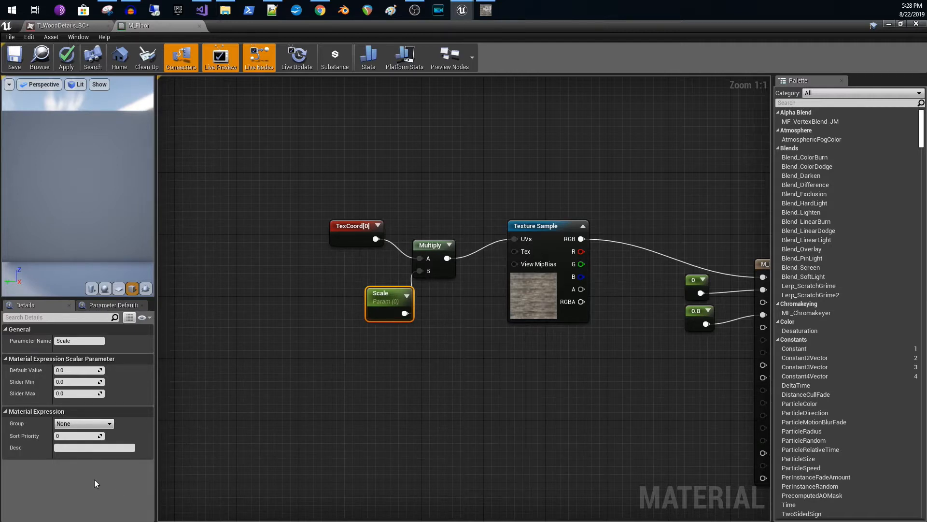
Set the Scale parameter's default value to 1 and move its node directly below the TexCoord node
click(91, 369)
text(1)
key(Return)
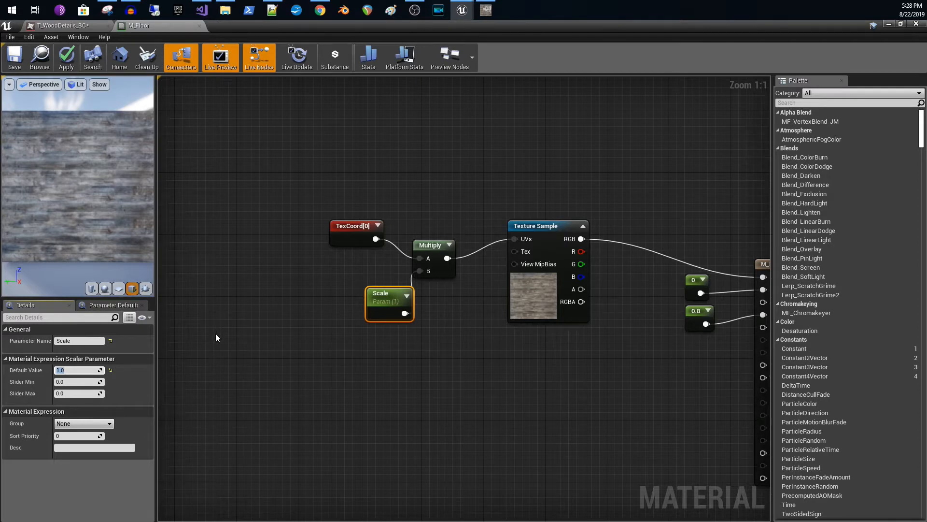
click(75, 392)
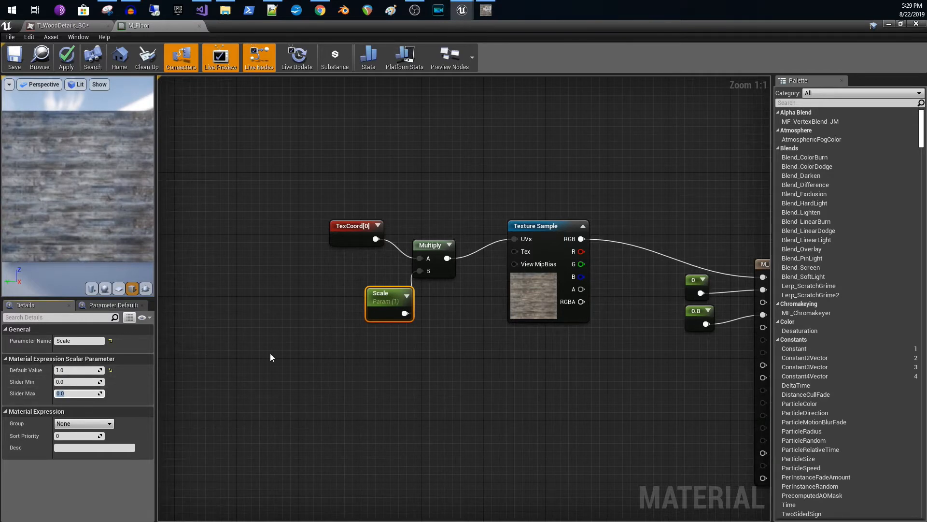
drag(370, 290, 333, 284)
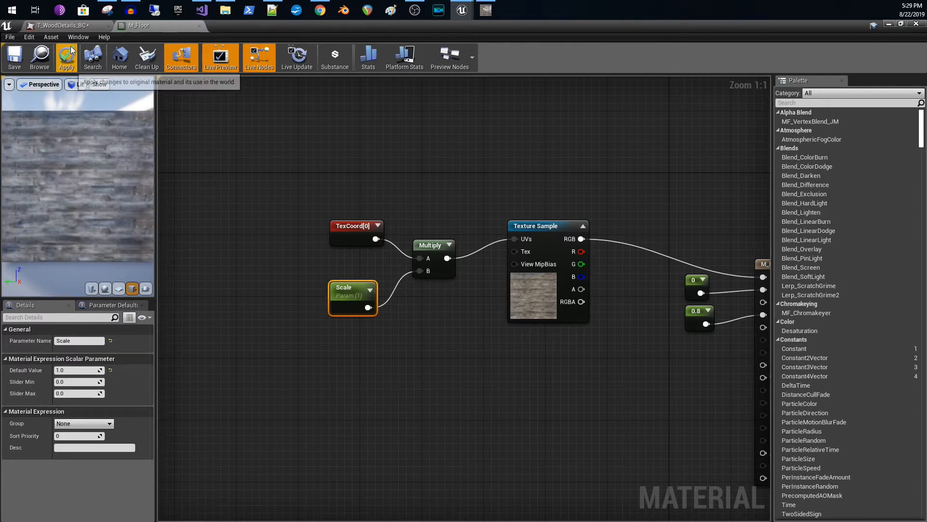
Save the M_Floor material and create a material instance from it in the Content Browser, keeping the suggested name
click(13, 68)
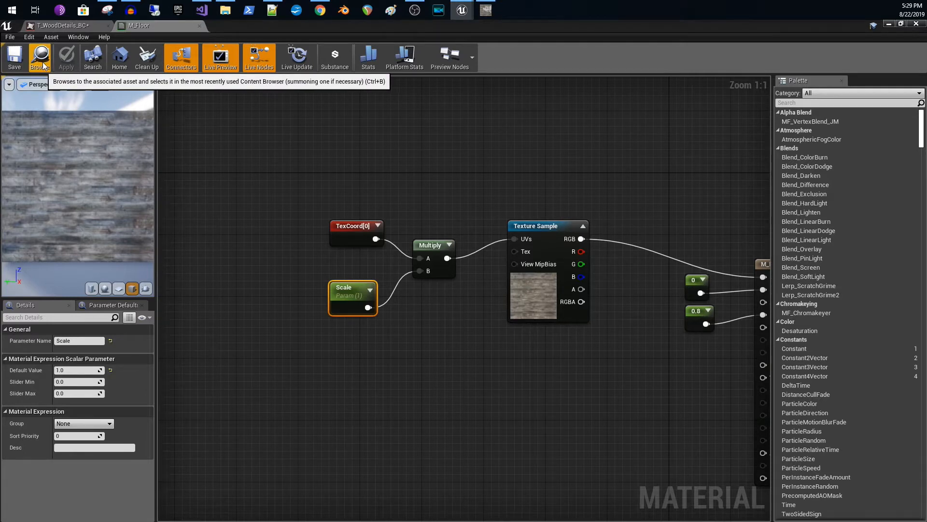
key(ctrl+b)
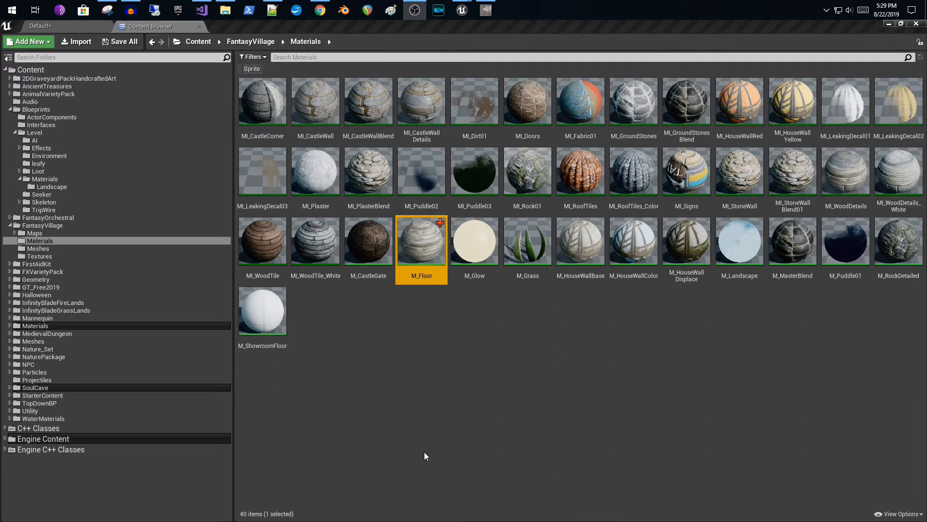
mouse_move(424, 243)
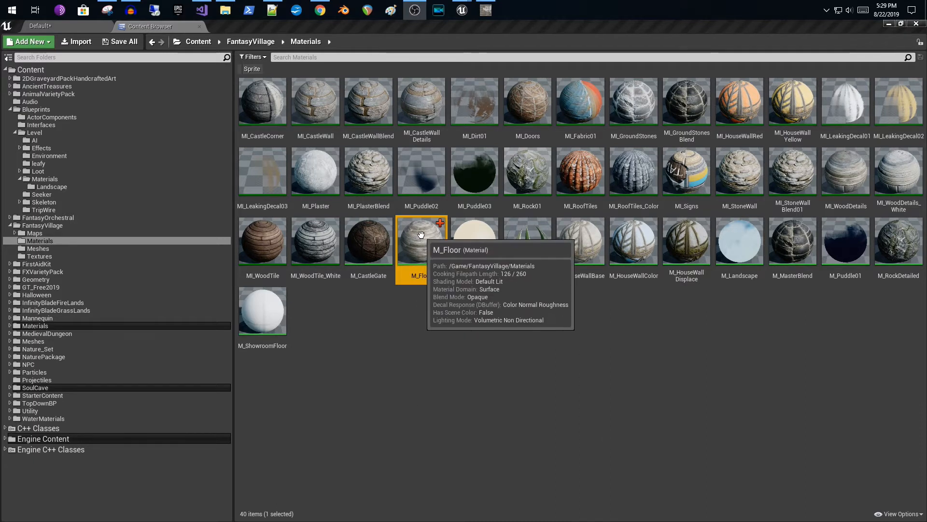
right_click(426, 257)
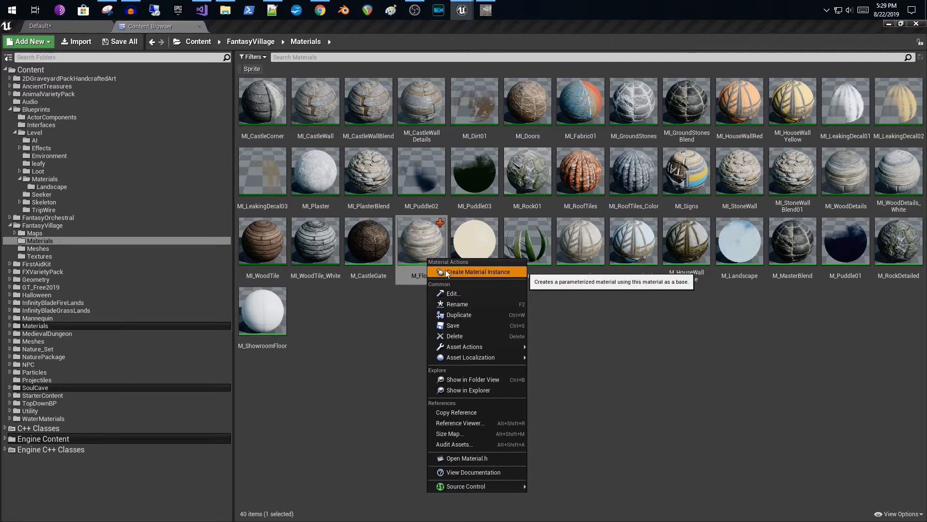
click(444, 269)
key(Return)
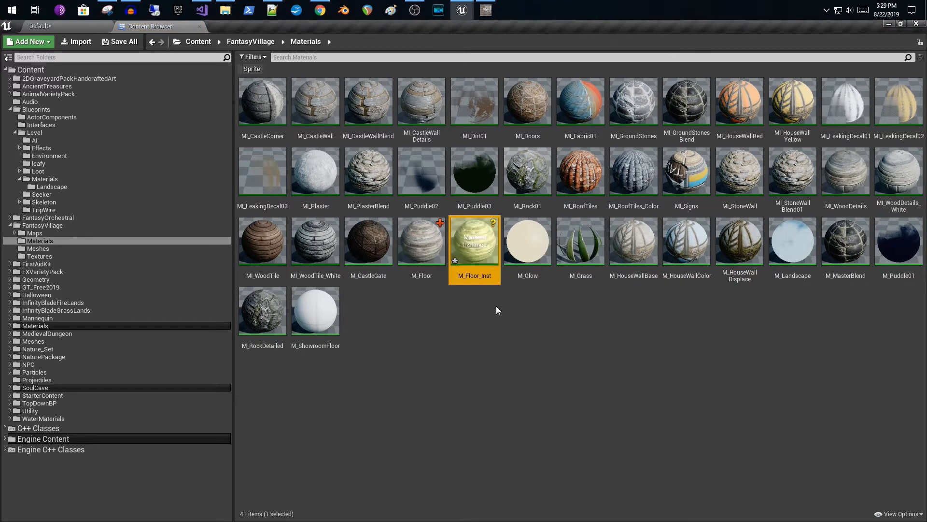
Open the M_Floor_Inst material instance, enable its Scale parameter override and lower the value to about 0.35
double_click(482, 252)
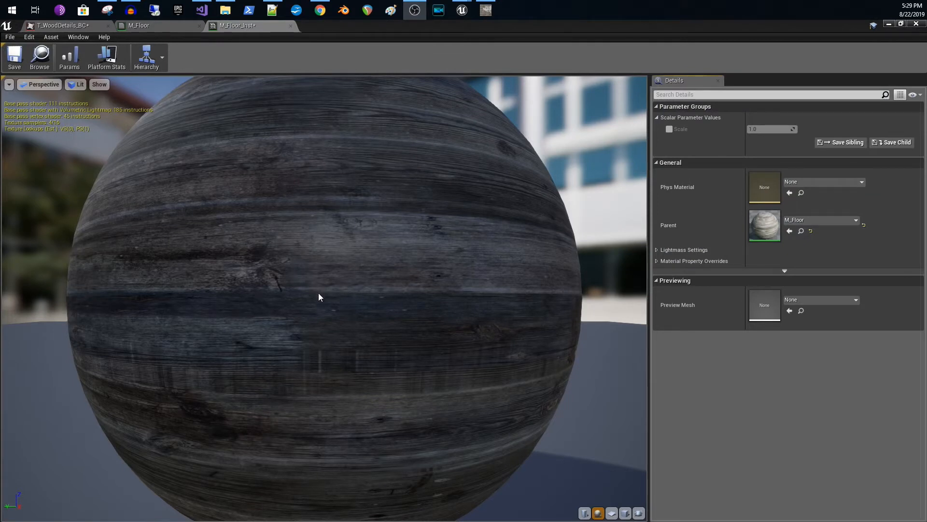
scroll(341, 273, down, 5)
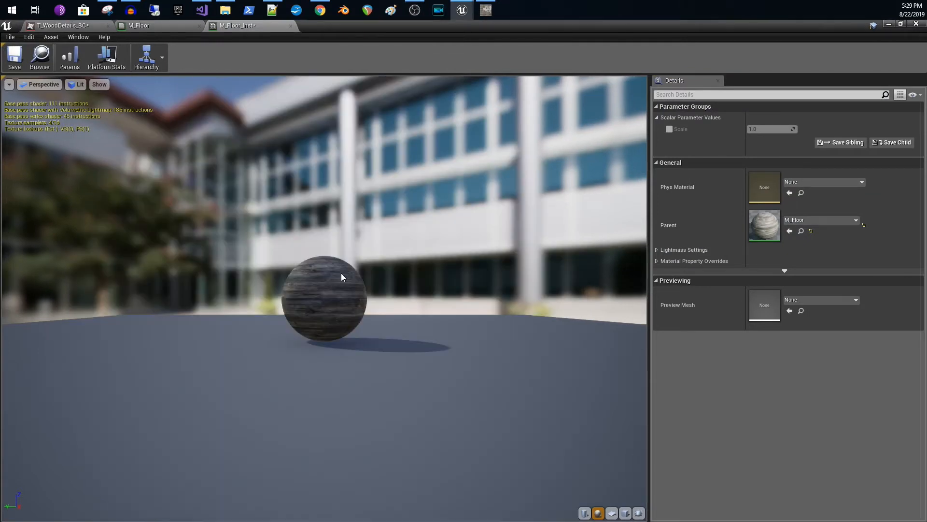
scroll(338, 280, up, 6)
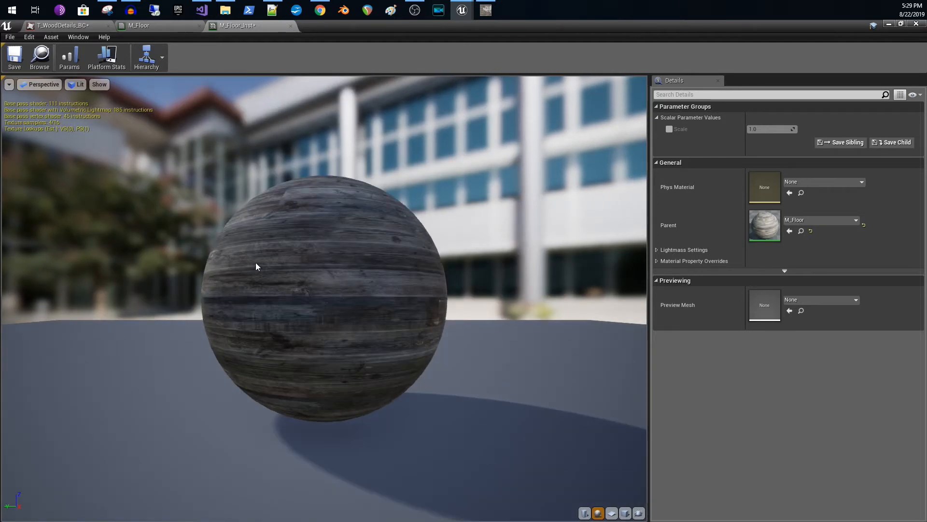
click(670, 129)
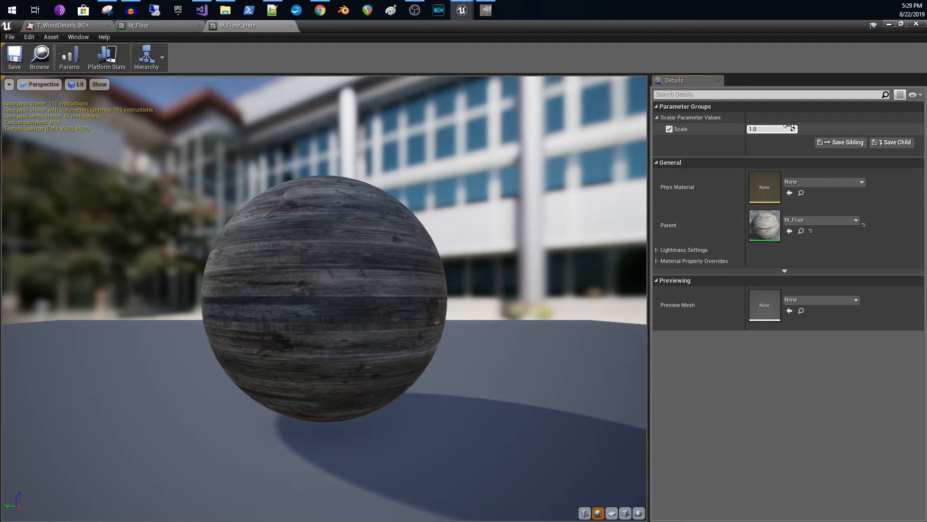
drag(790, 127, 735, 126)
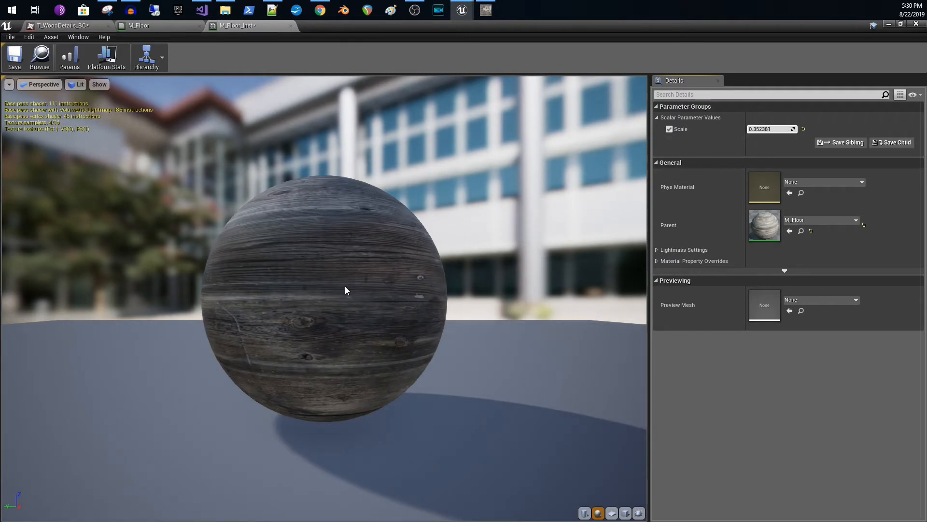
Raise the material instance's Scale parameter to about 2.17 and save M_Floor_Inst
drag(770, 129, 889, 129)
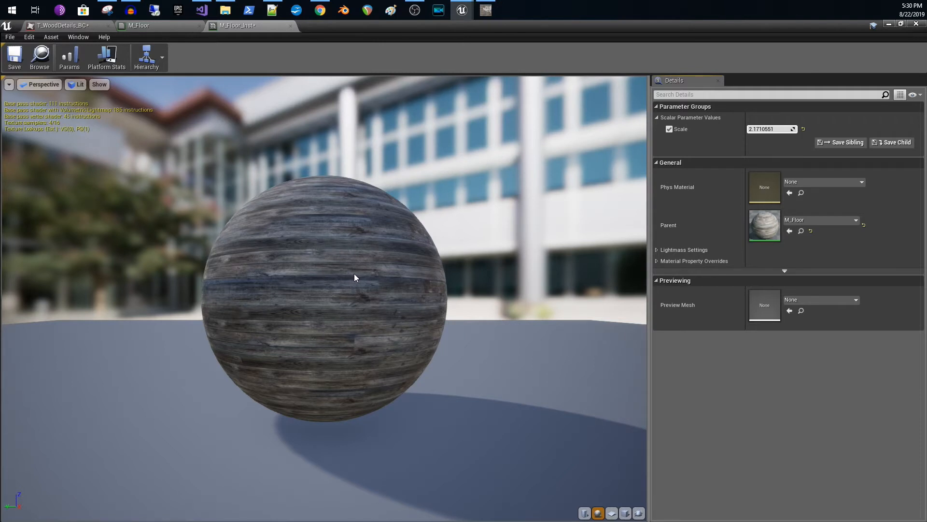
click(23, 70)
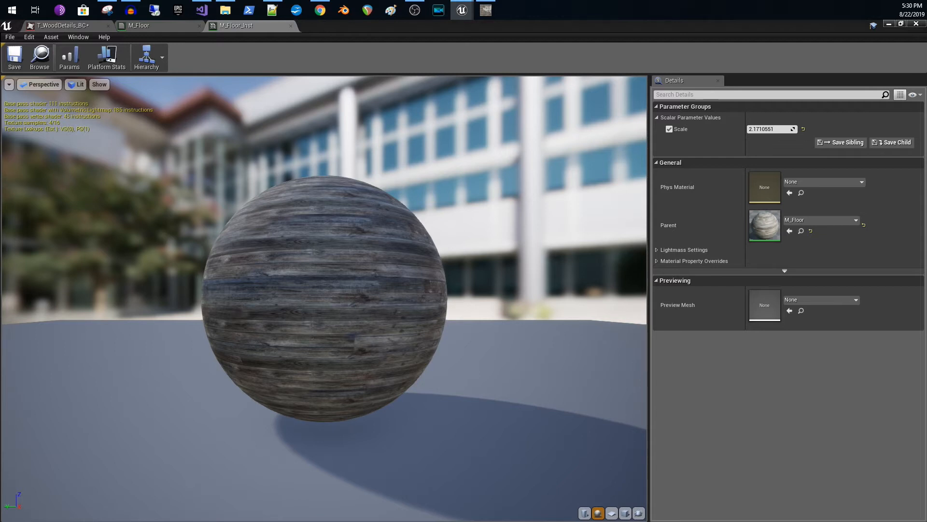
Float the M_Floor_Inst editor over the level and fine-tune its Scale to about 0.68 while watching the roof planks
drag(223, 27, 463, 0)
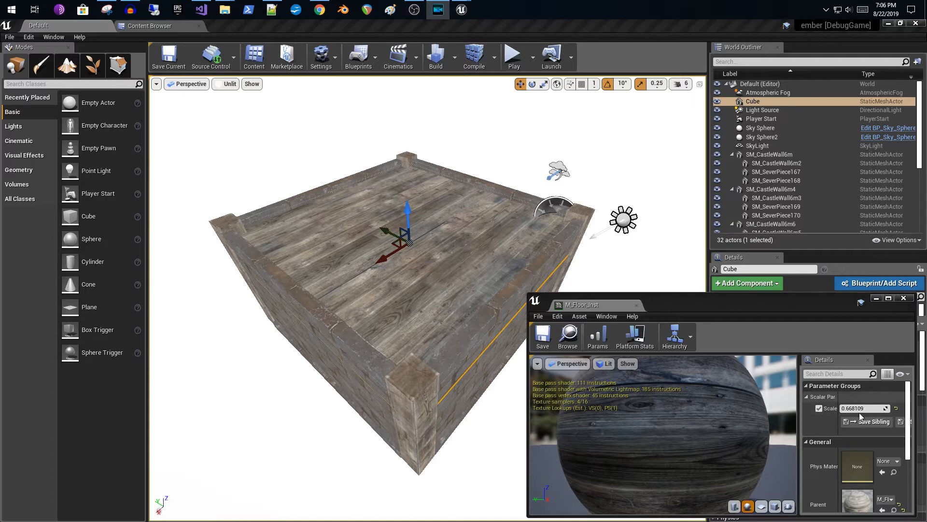
mouse_move(870, 409)
mouse_down()
mouse_move(833, 408)
mouse_move(891, 408)
mouse_move(864, 408)
mouse_up()
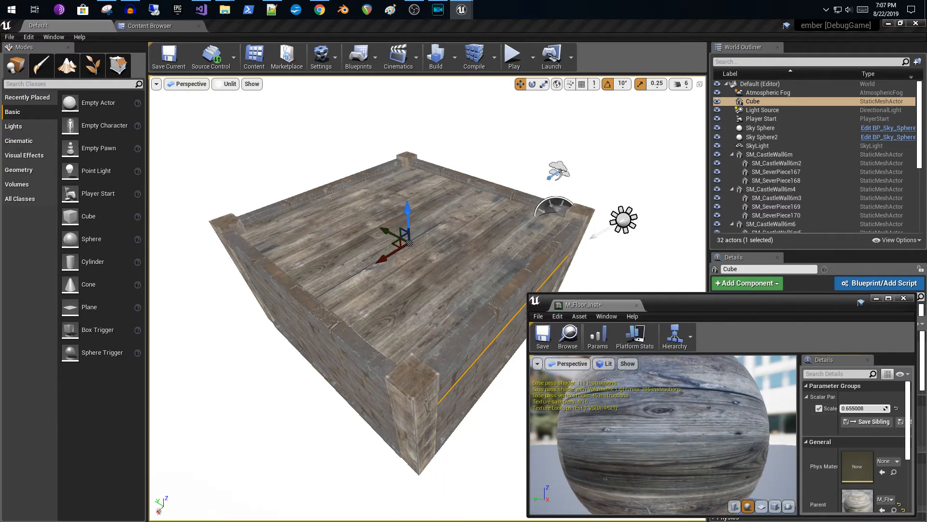
drag(865, 408, 865, 408)
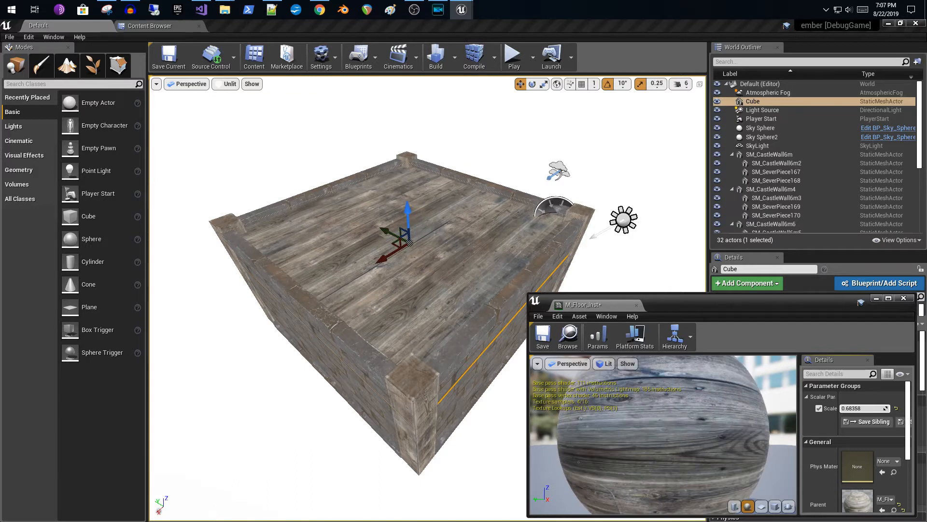
click(819, 408)
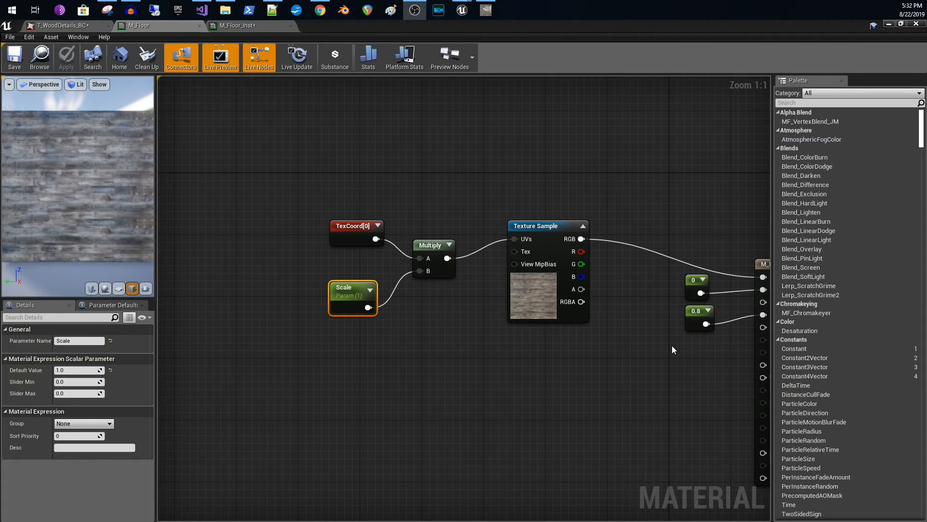
key(Home)
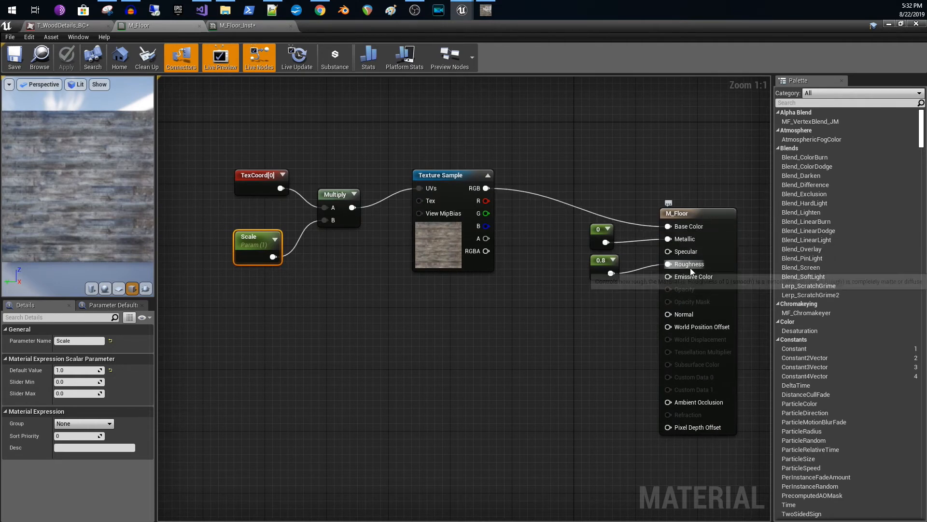
click(709, 228)
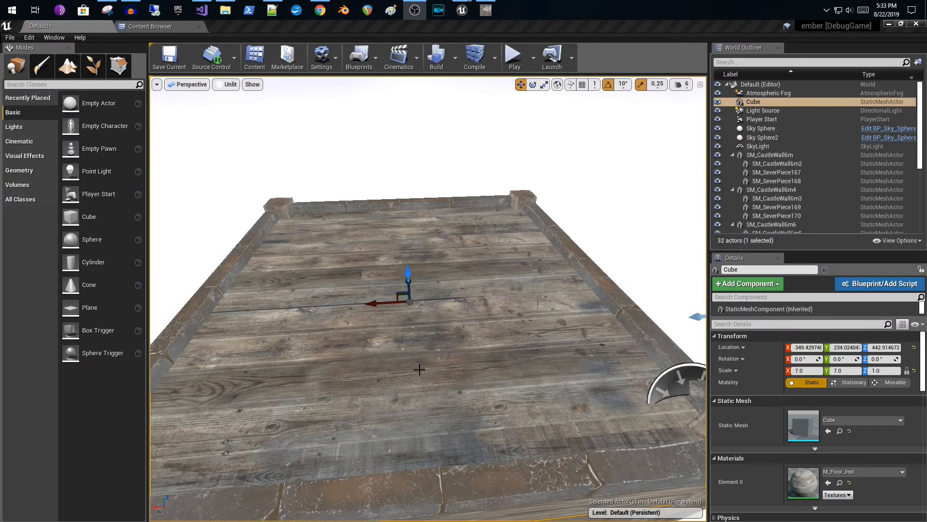
Shrink the roof cube proportionally by setting its X scale to 6.9, and check its planks against the castle walls
drag(419, 362, 420, 338)
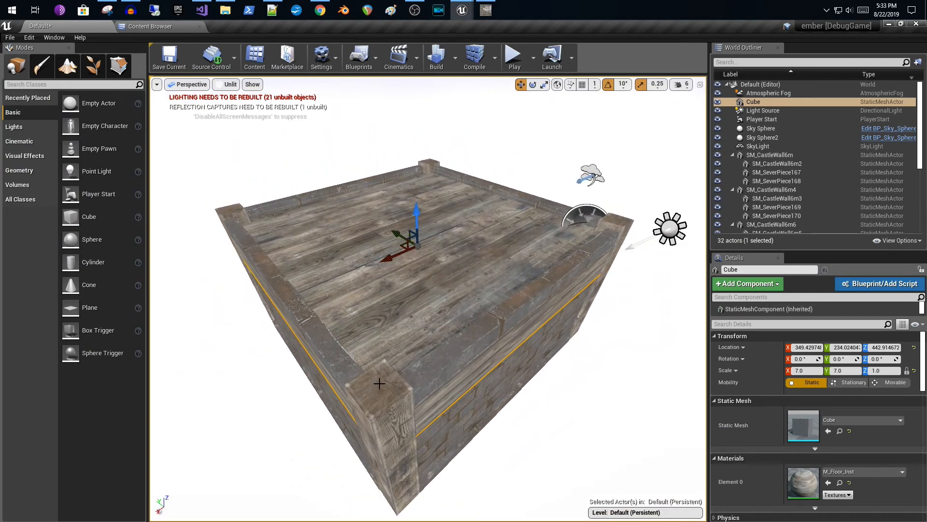
scroll(475, 402, down, 4)
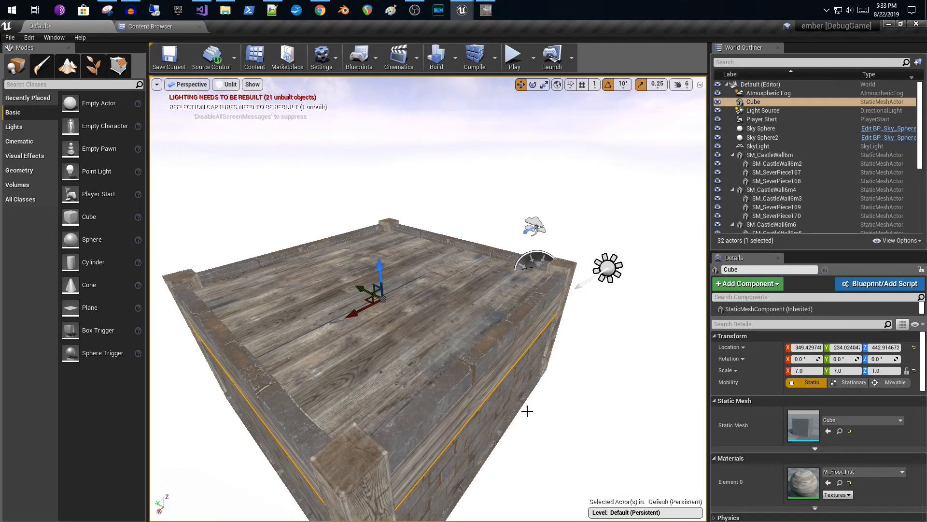
mouse_move(526, 382)
mouse_down()
mouse_move(526, 348)
mouse_move(526, 400)
mouse_move(526, 352)
mouse_move(502, 309)
mouse_move(507, 367)
mouse_move(536, 348)
mouse_move(536, 335)
mouse_move(526, 373)
mouse_up()
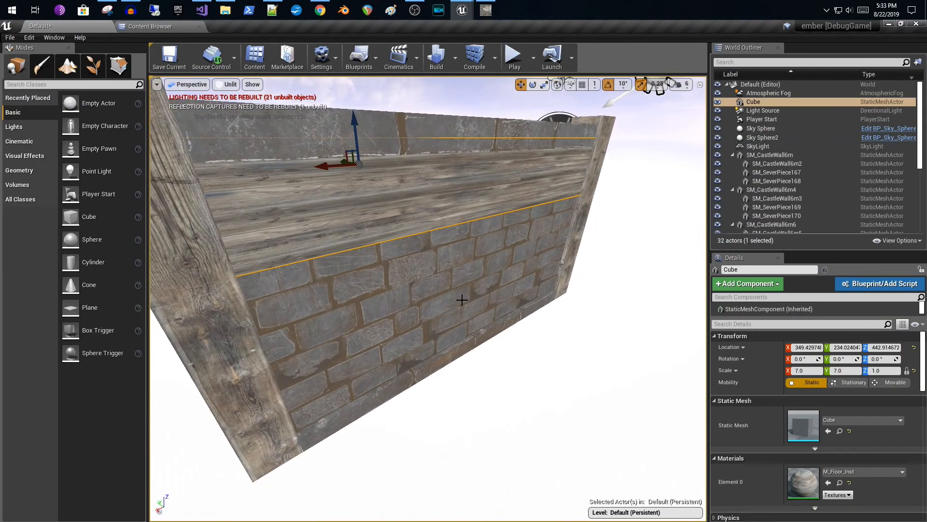
click(800, 370)
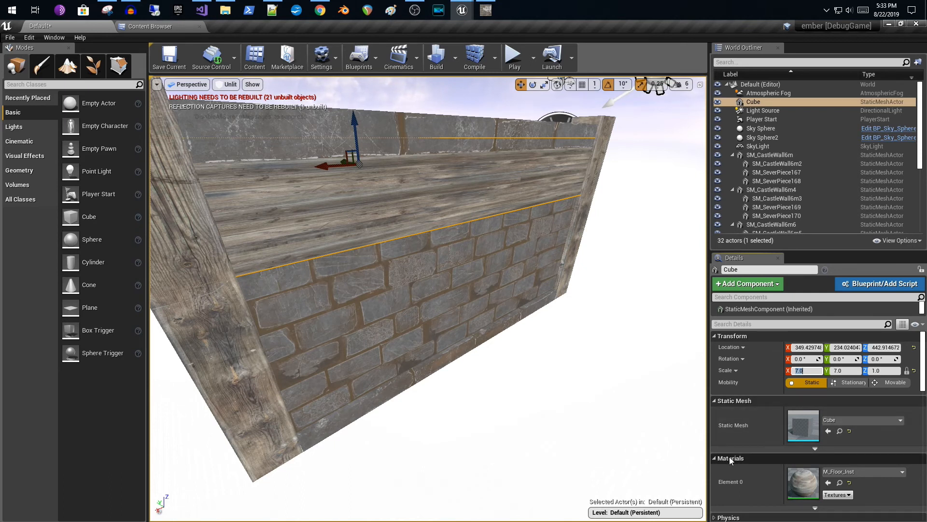
text(6.9)
key(Return)
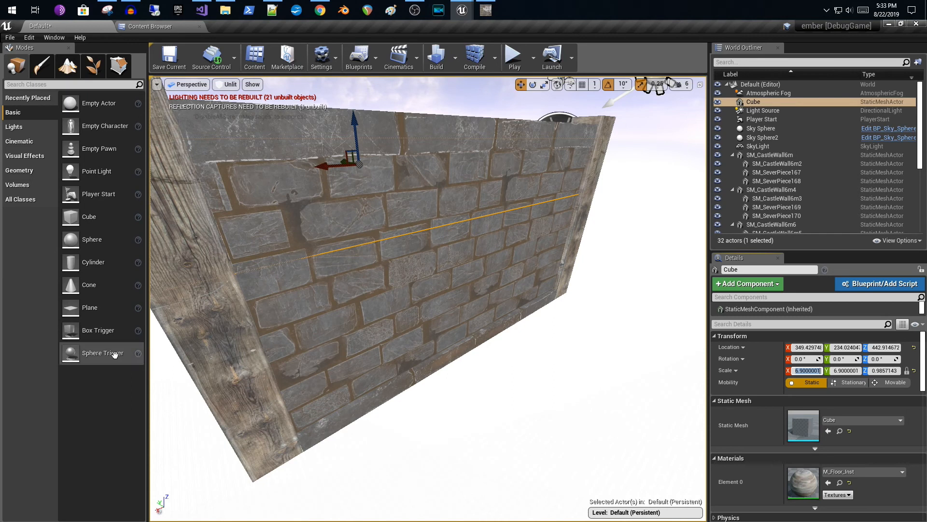
mouse_move(237, 360)
right_down()
mouse_move(273, 425)
mouse_move(276, 411)
mouse_move(313, 434)
mouse_move(234, 362)
right_up()
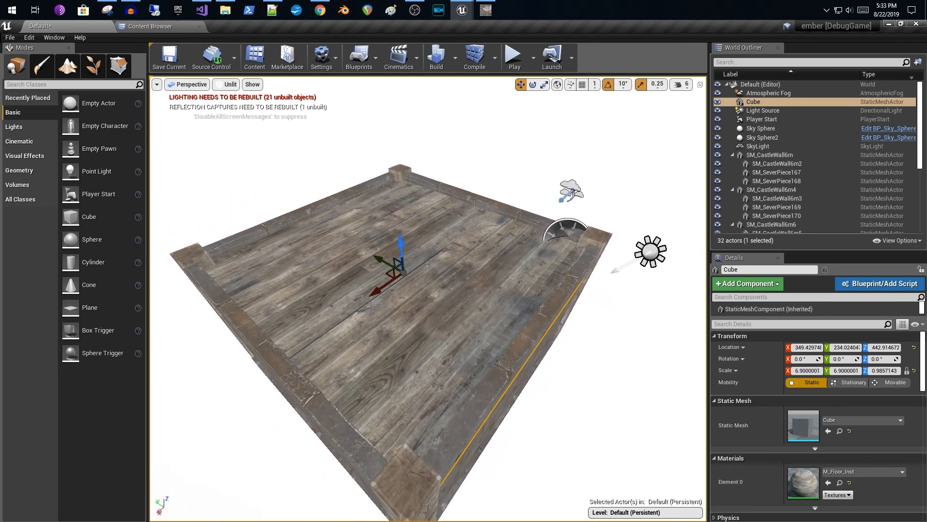
scroll(292, 314, down, 3)
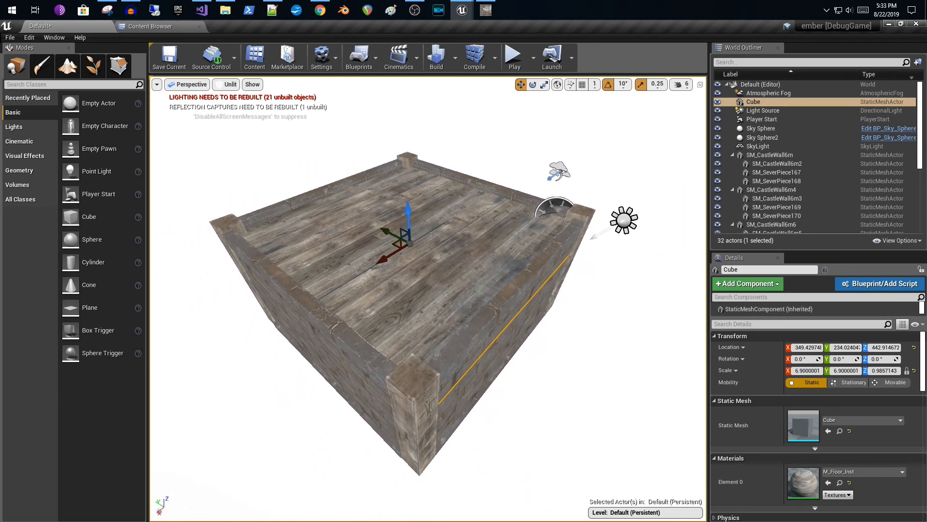